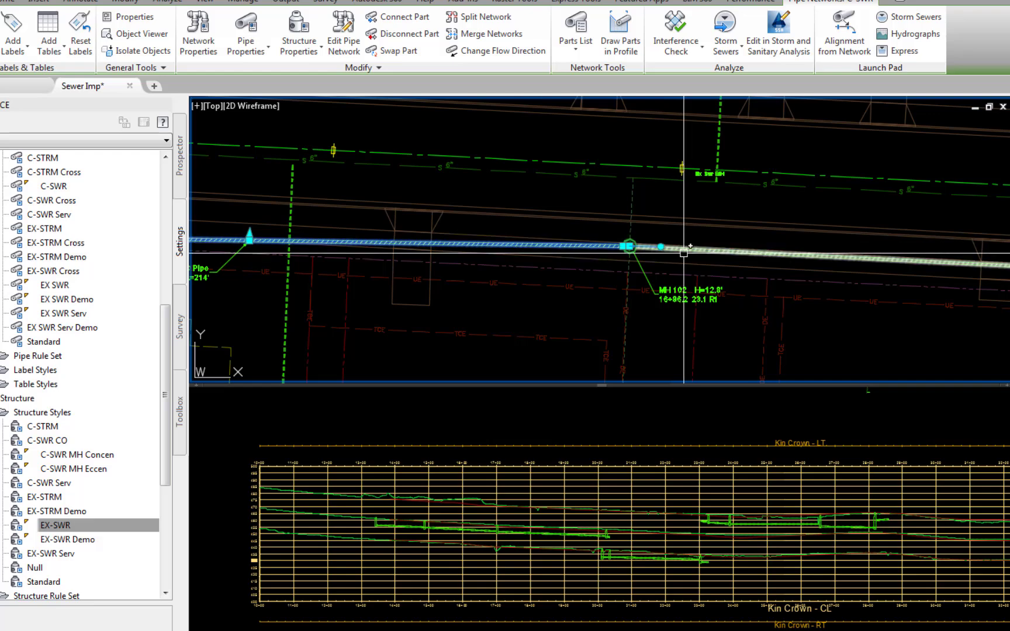
Draw the proposed sewer pipes and manholes running through MH 102 and MH 103 to MH 104 and its adjoining existing manhole in the Kin Crown - CL profile view
scroll(642, 263, down, 3)
middle_drag(623, 293, 289, 248)
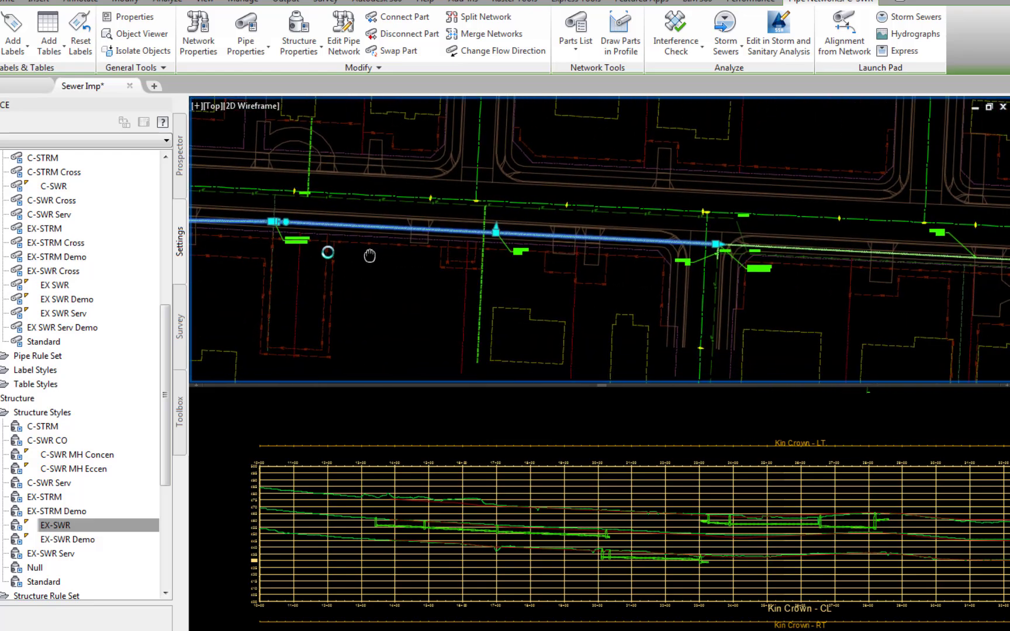
scroll(800, 165, up, 5)
click(763, 193)
scroll(857, 147, down, 2)
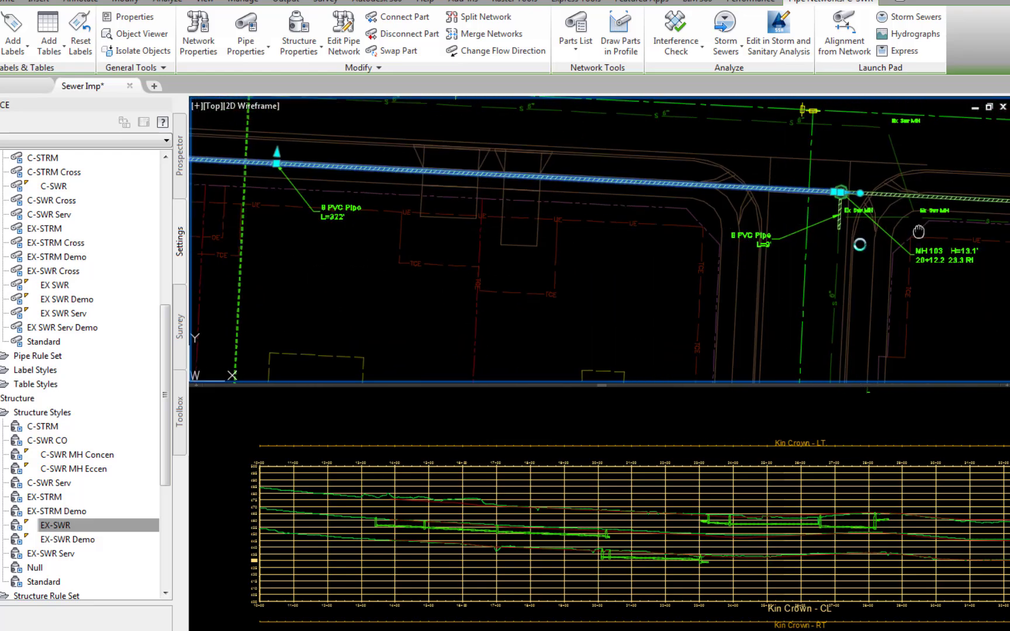
middle_drag(987, 204, 607, 250)
scroll(727, 253, down, 2)
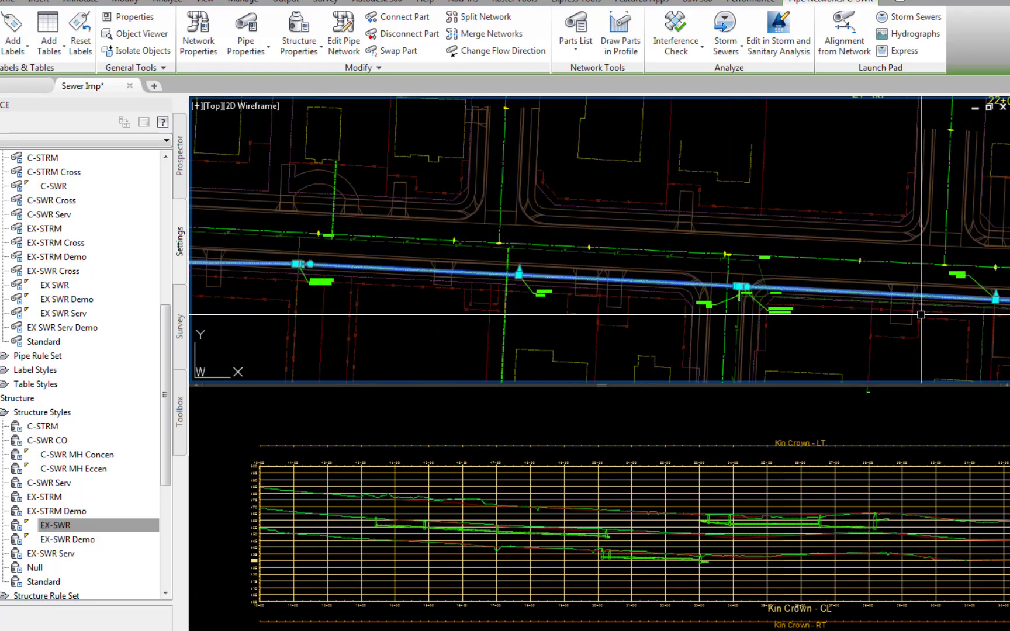
middle_drag(923, 257, 446, 266)
scroll(666, 258, up, 4)
scroll(666, 257, up, 2)
middle_drag(809, 238, 671, 250)
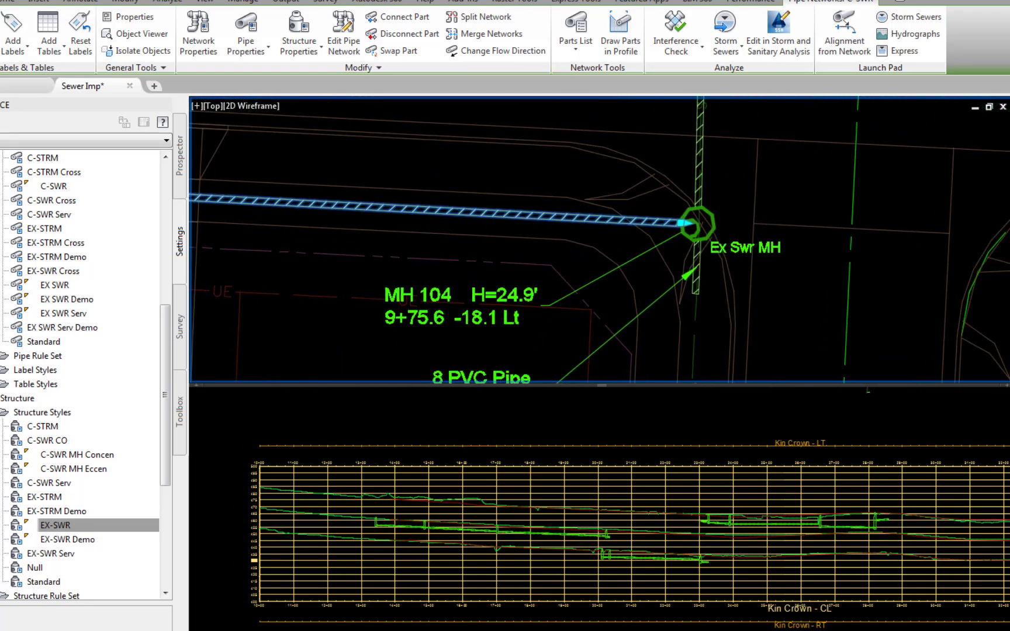
click(672, 250)
click(717, 188)
middle_drag(730, 196, 740, 251)
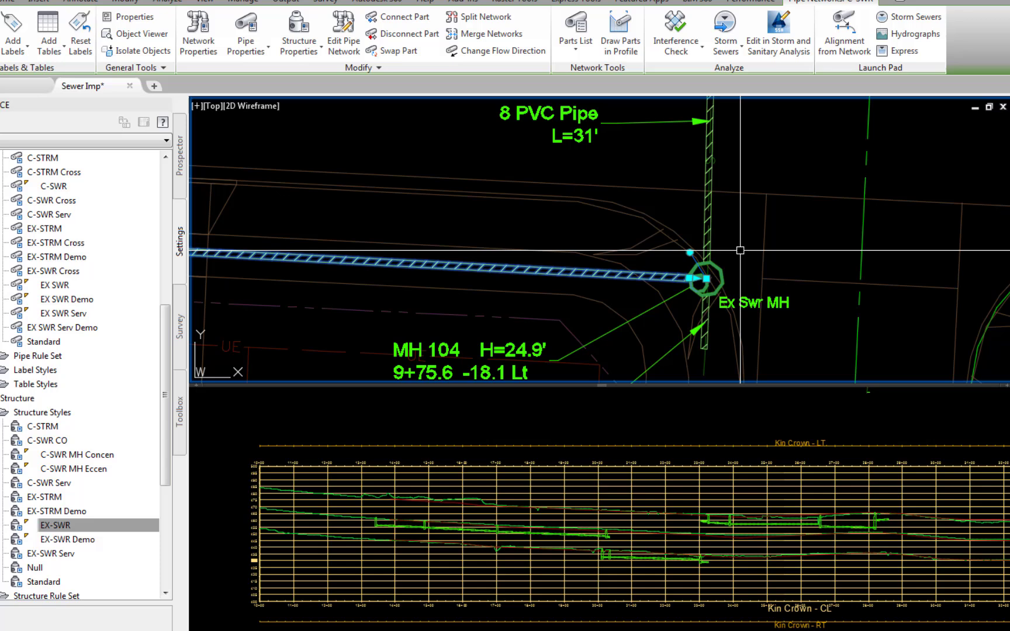
click(615, 42)
click(642, 488)
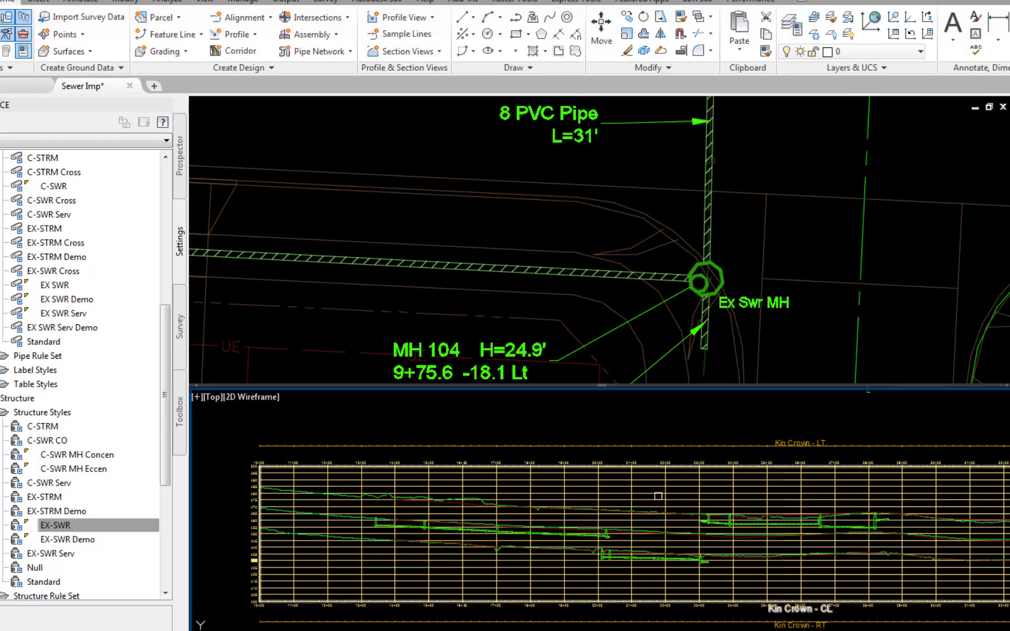
click(582, 494)
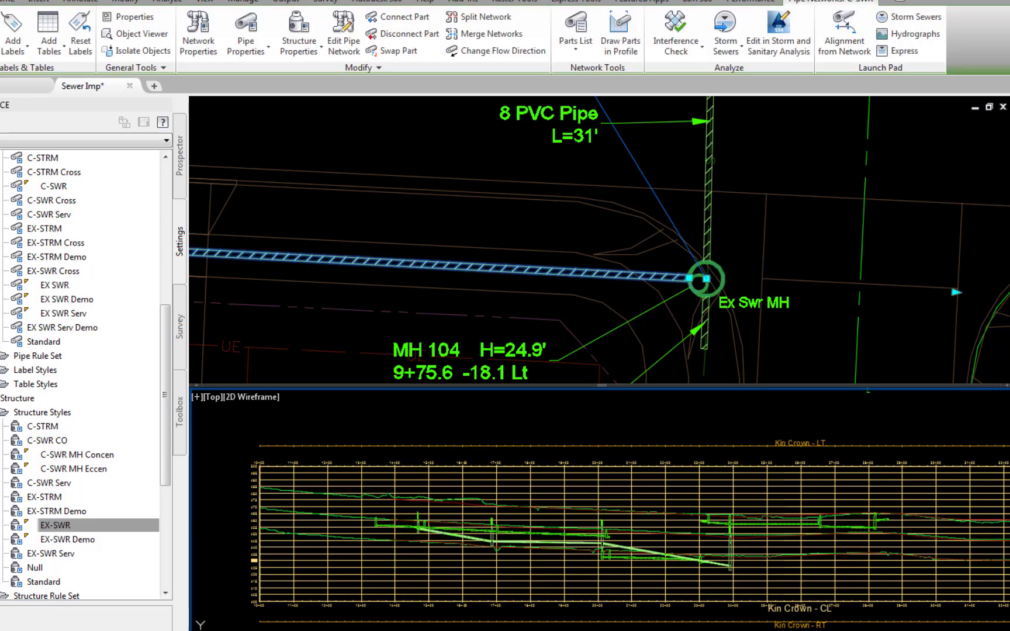
key(Escape)
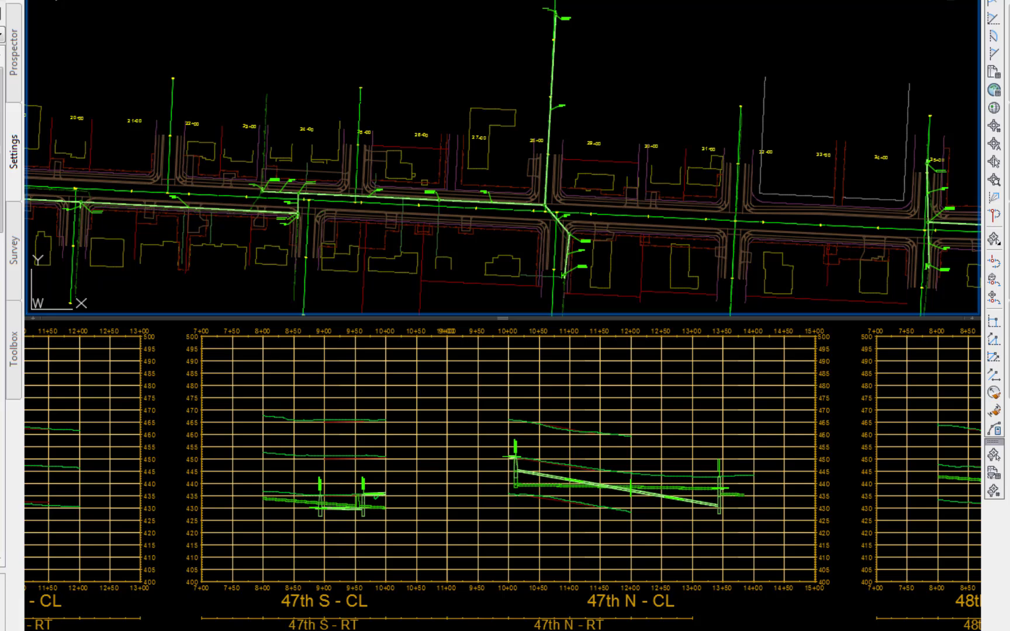
Lower the 5.4' 8" PVC stub at the 13+43.6 manhole in the 47th N - CL profile onto the existing outgoing pipe
text(zw)
key(Return)
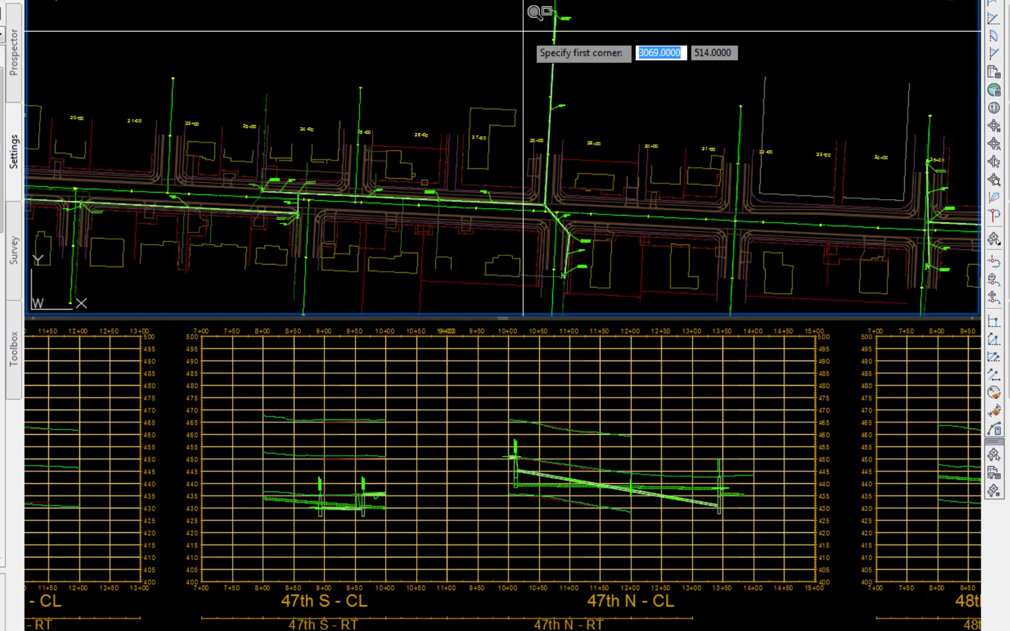
click(523, 41)
click(593, 41)
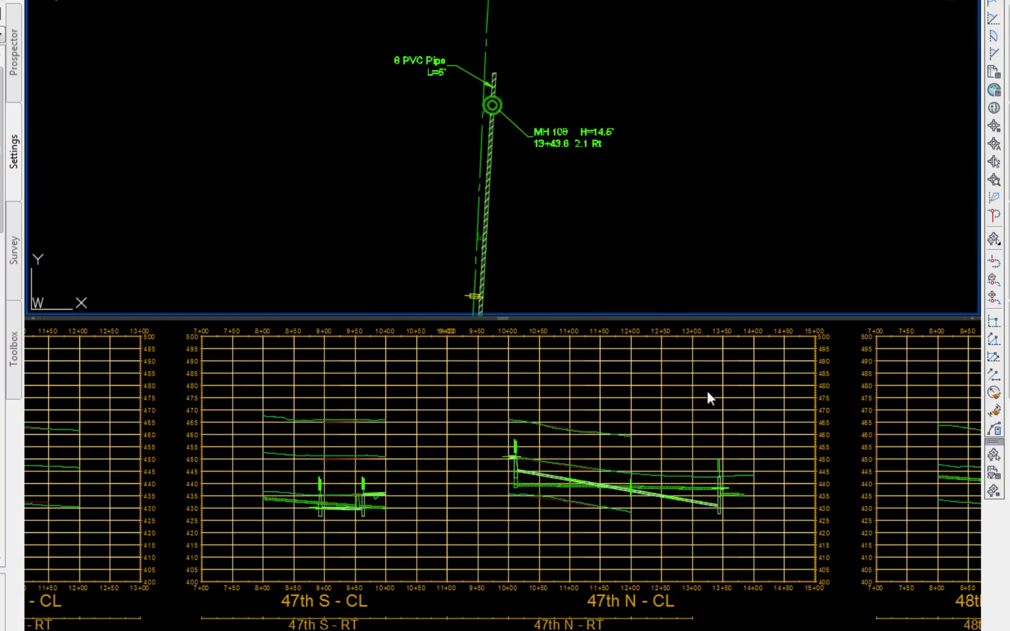
click(708, 397)
scroll(786, 567, up, 8)
middle_drag(786, 567, 732, 390)
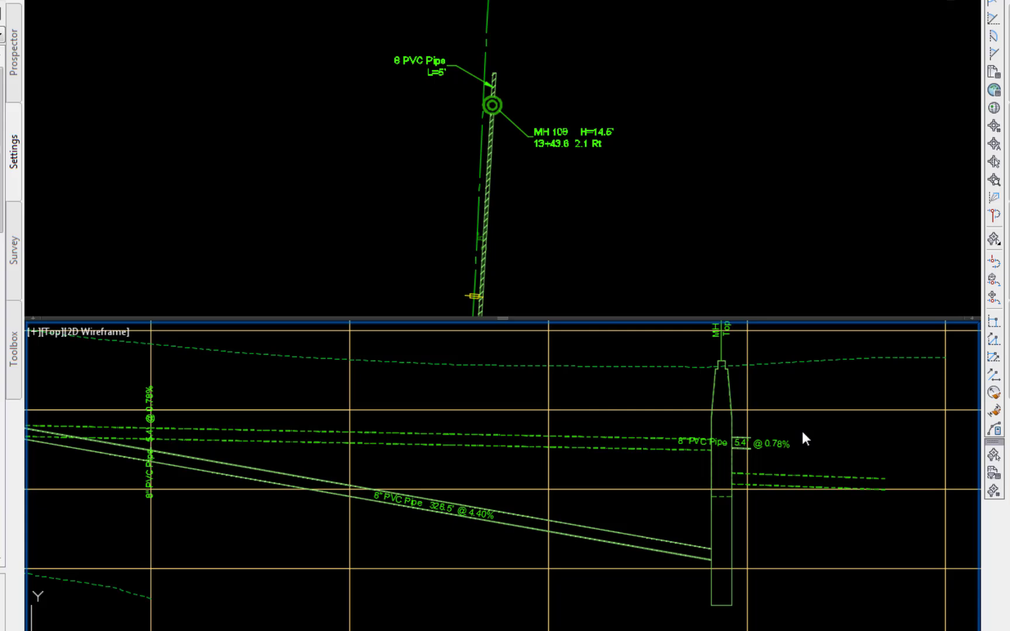
scroll(801, 431, up, 4)
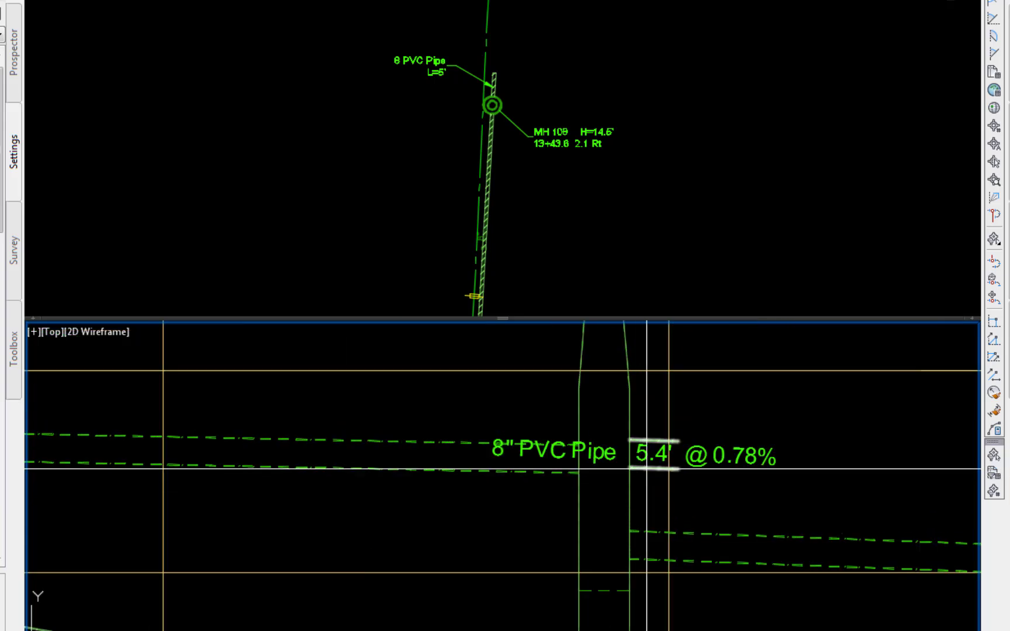
click(646, 468)
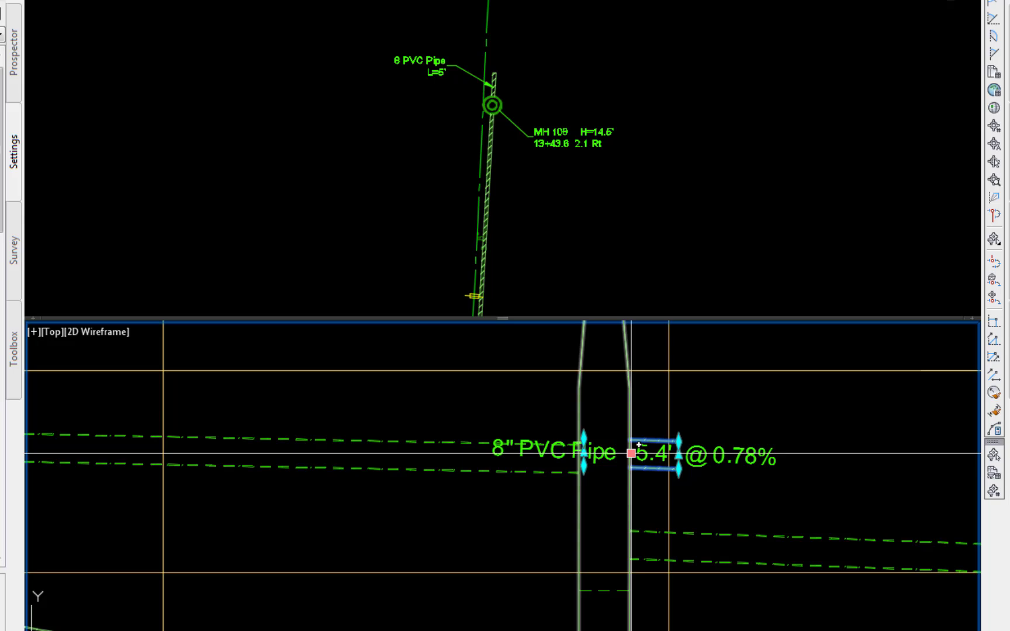
click(631, 453)
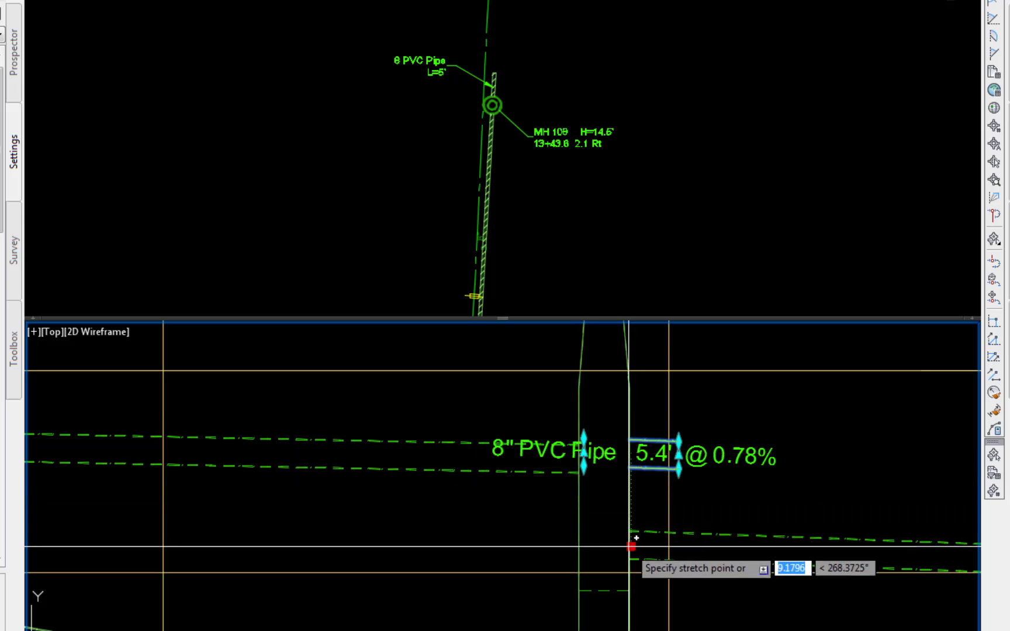
scroll(626, 453, up, 8)
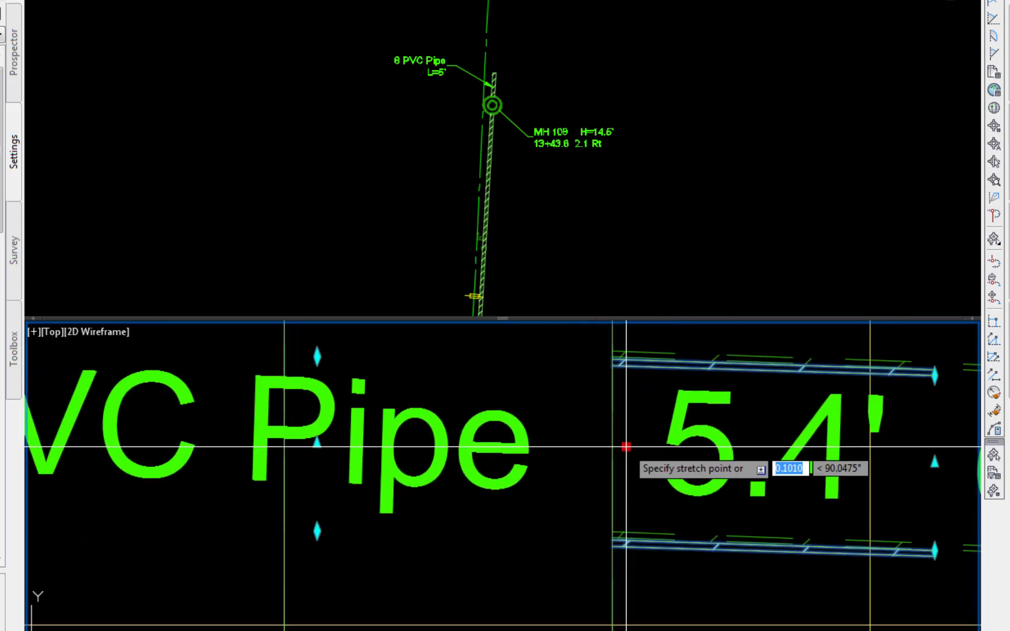
click(626, 446)
click(626, 446)
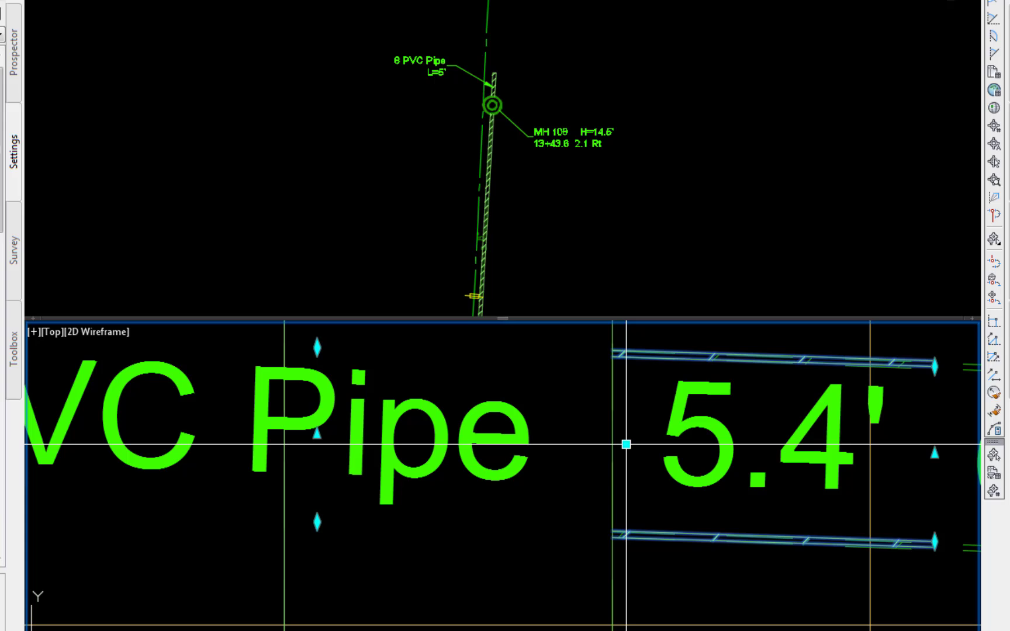
key(Escape)
In MH 108's structure properties, set the invert elevation of incoming pipe P105 (25) to 435.50'
scroll(625, 444, down, 8)
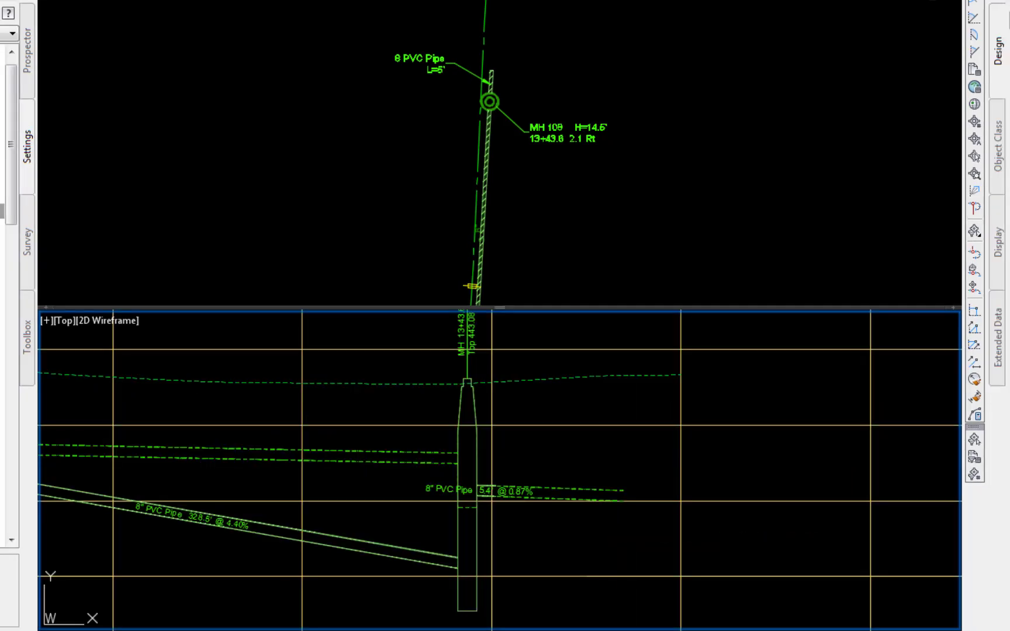
click(474, 529)
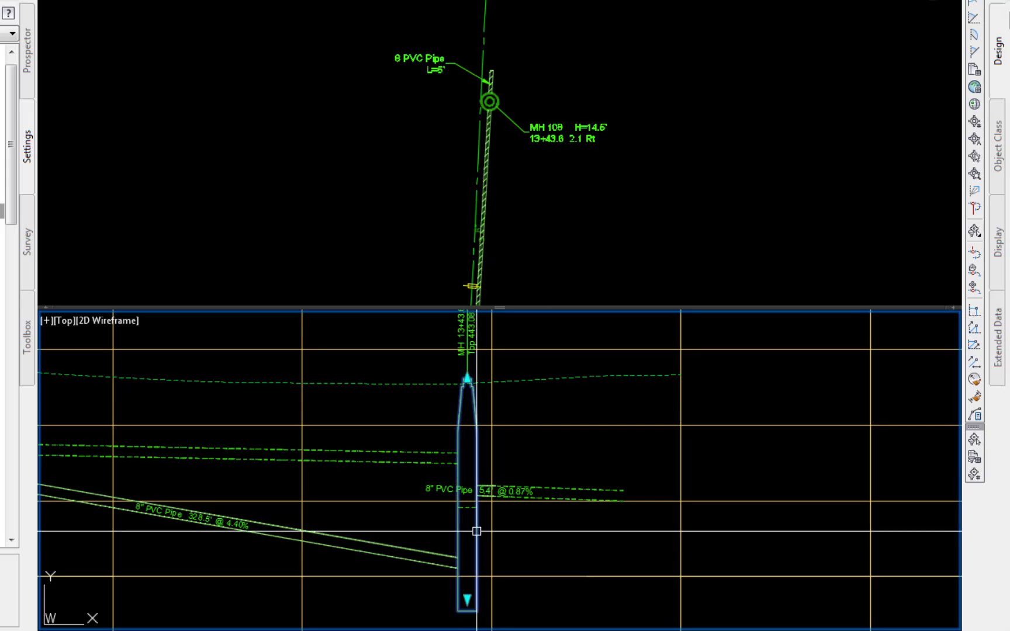
right_click(553, 536)
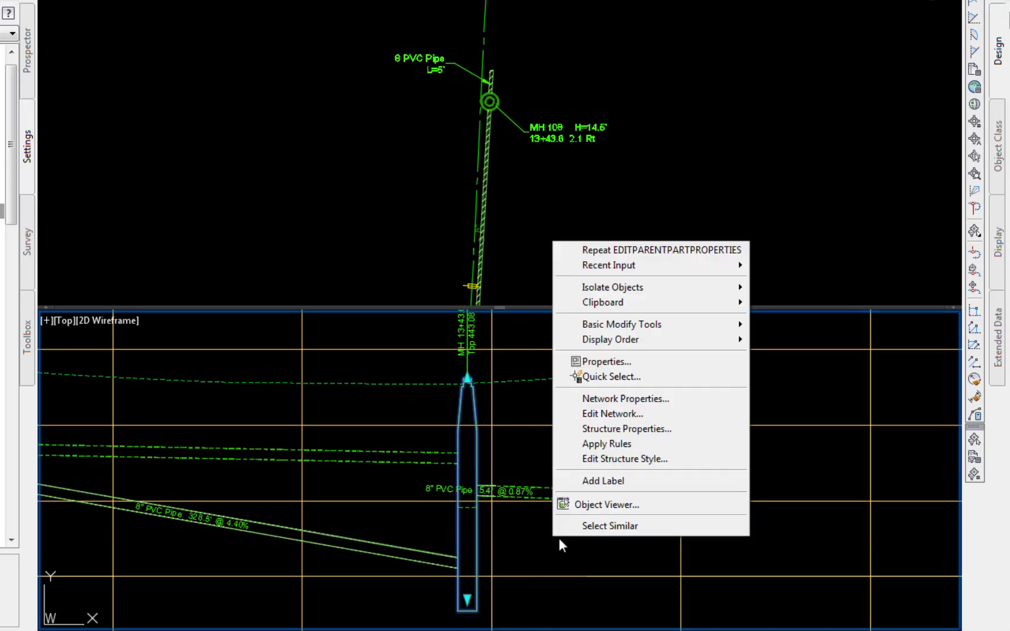
click(640, 430)
click(232, 233)
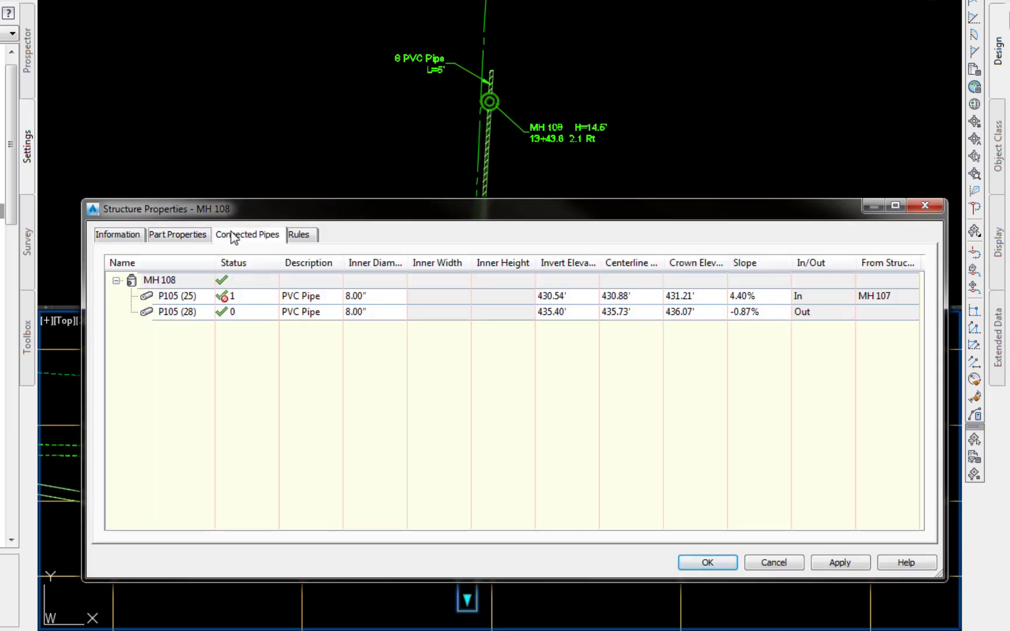
click(191, 311)
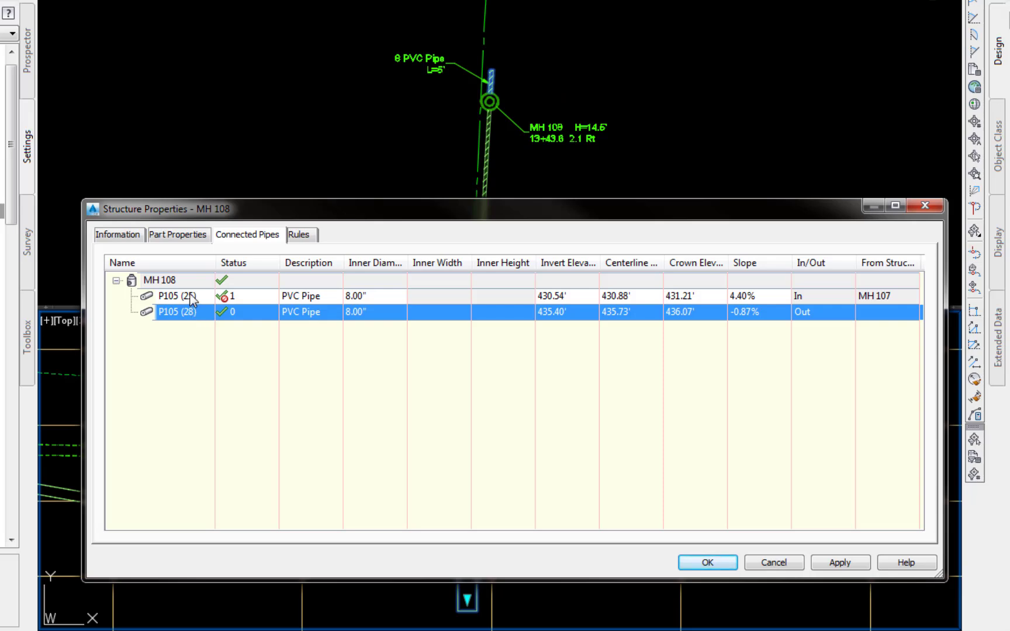
click(191, 297)
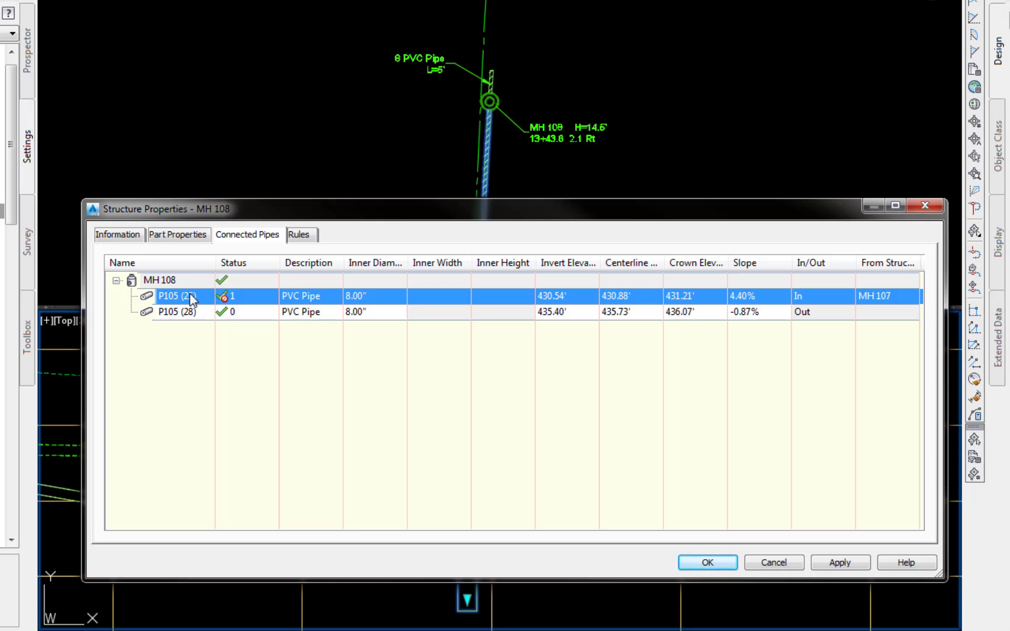
click(557, 297)
text(435)
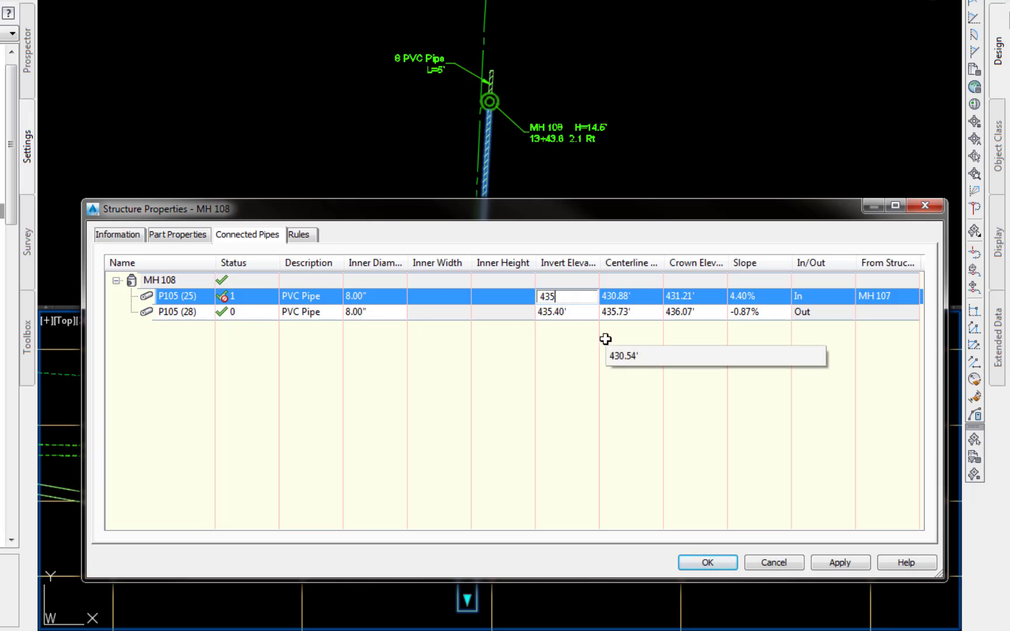
text(.50)
key(Return)
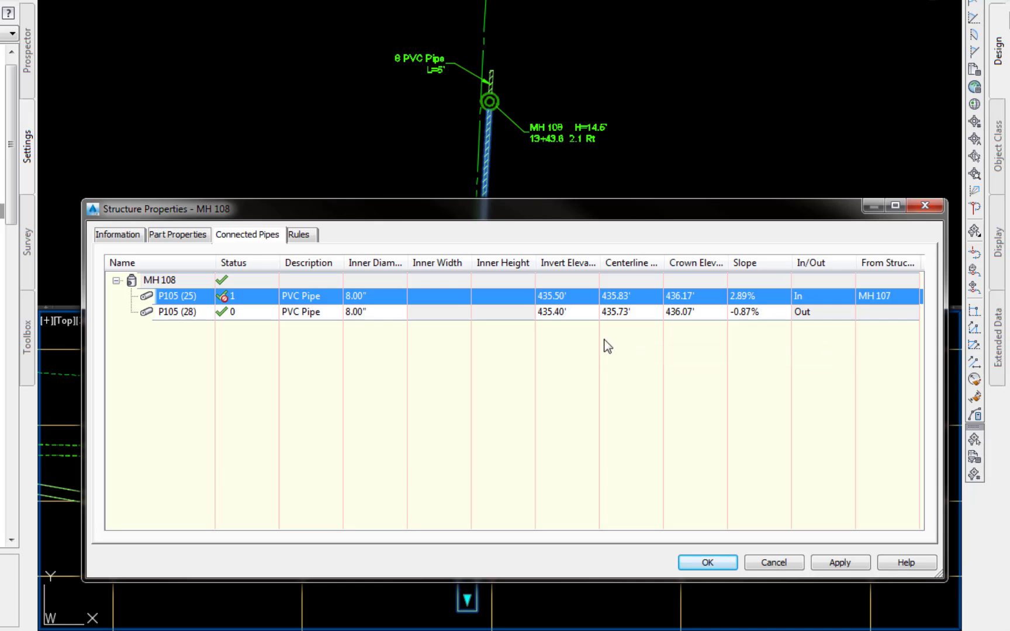
Set MH 108's reference surface to Kin Top Surface (1) and apply the structure properties
click(177, 234)
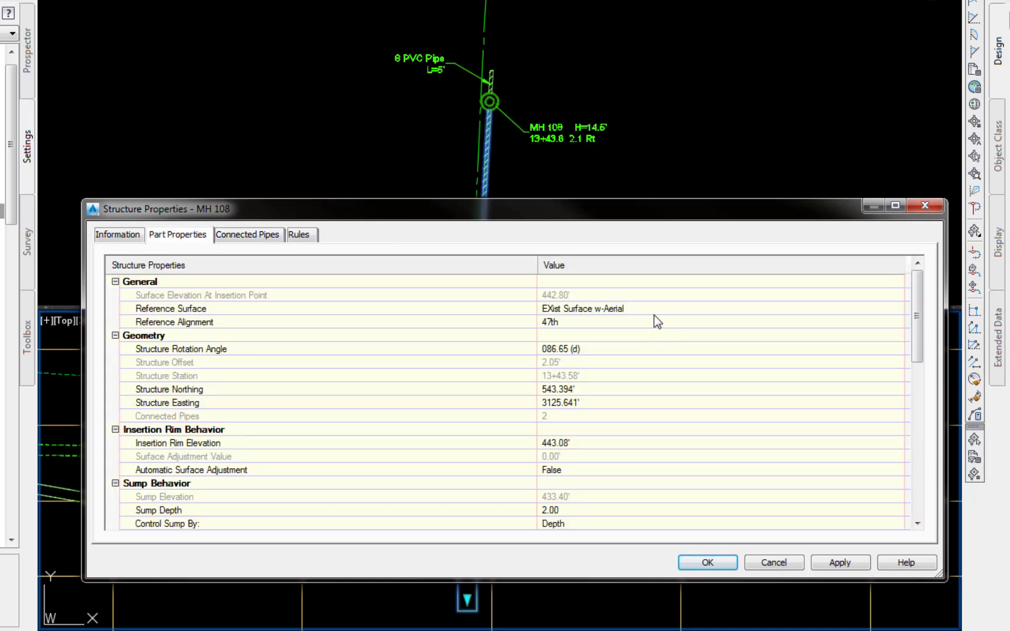
click(896, 308)
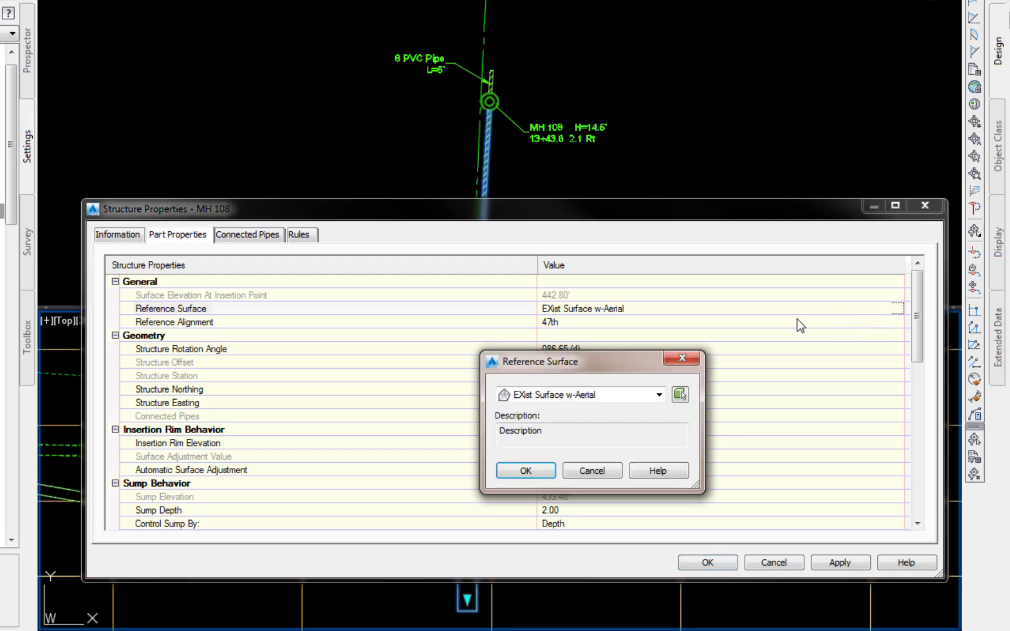
click(659, 394)
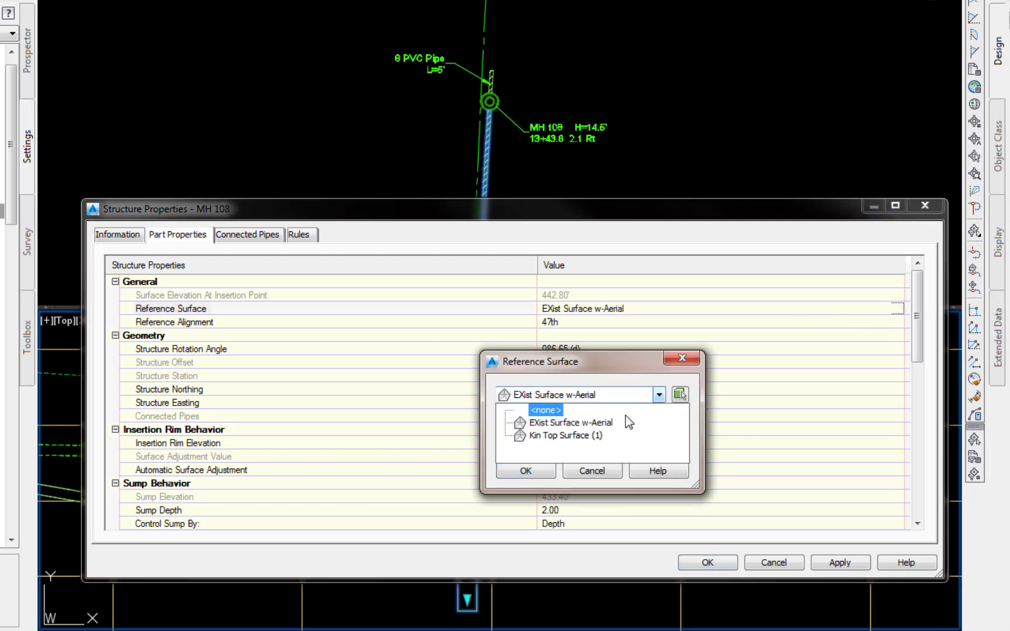
click(565, 435)
click(512, 473)
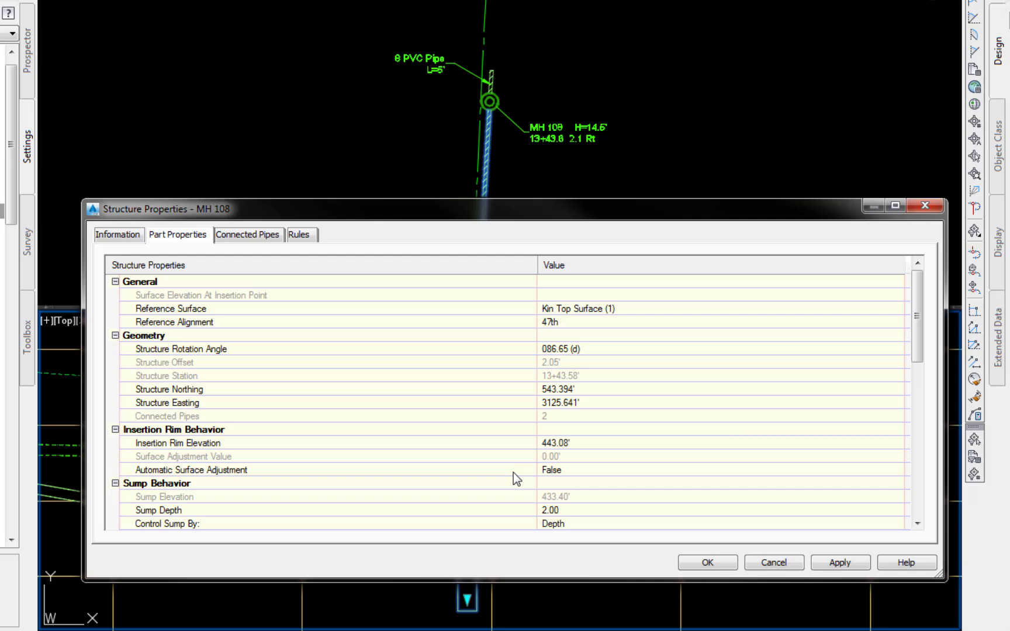
click(845, 564)
click(708, 562)
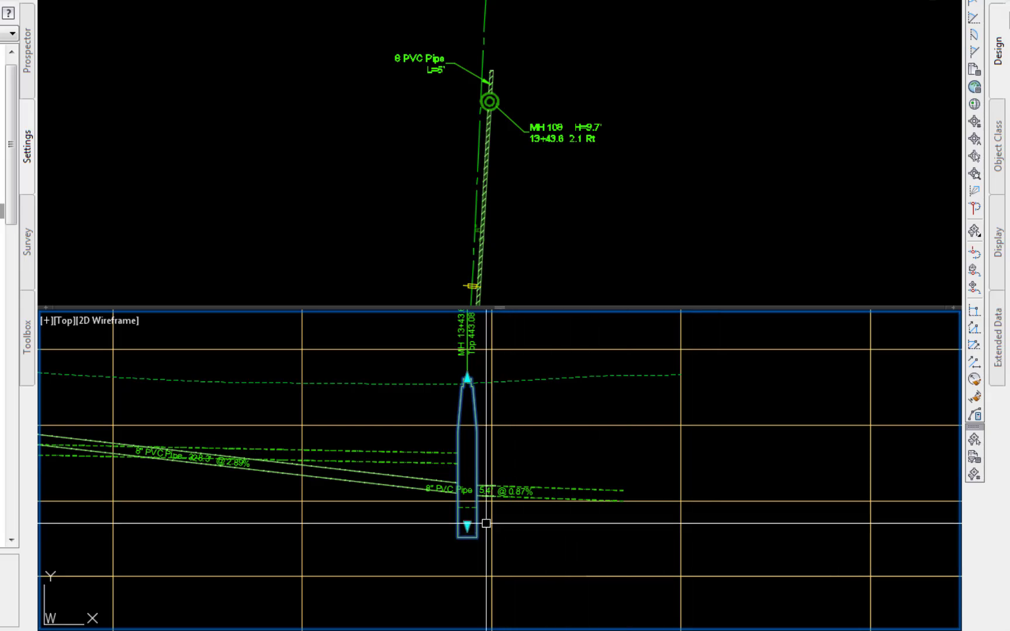
Raise the sump of MH 108 in the profile to just below its connected pipes
click(466, 526)
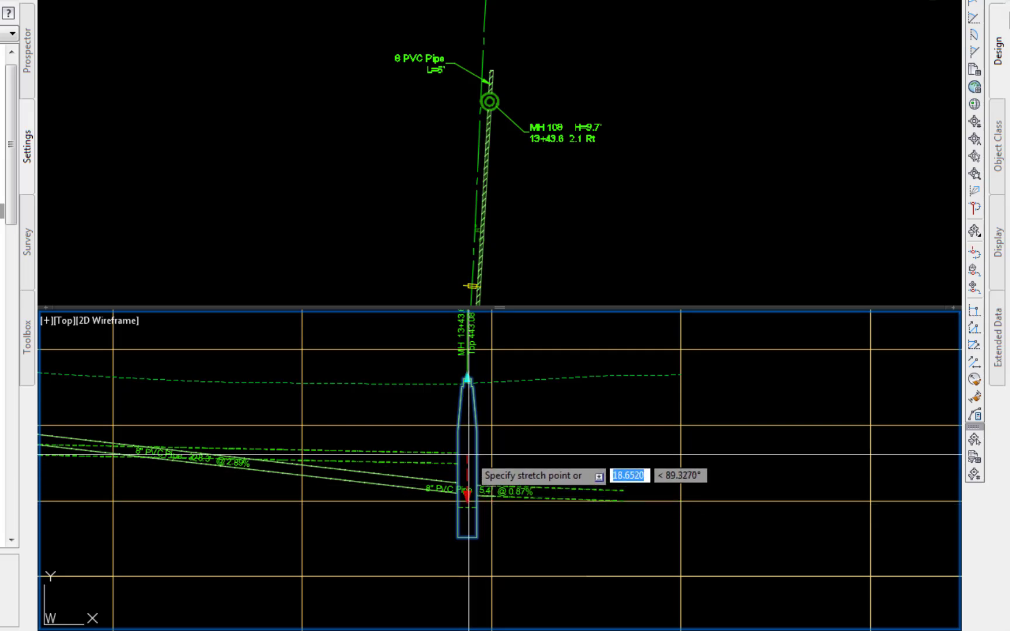
click(469, 448)
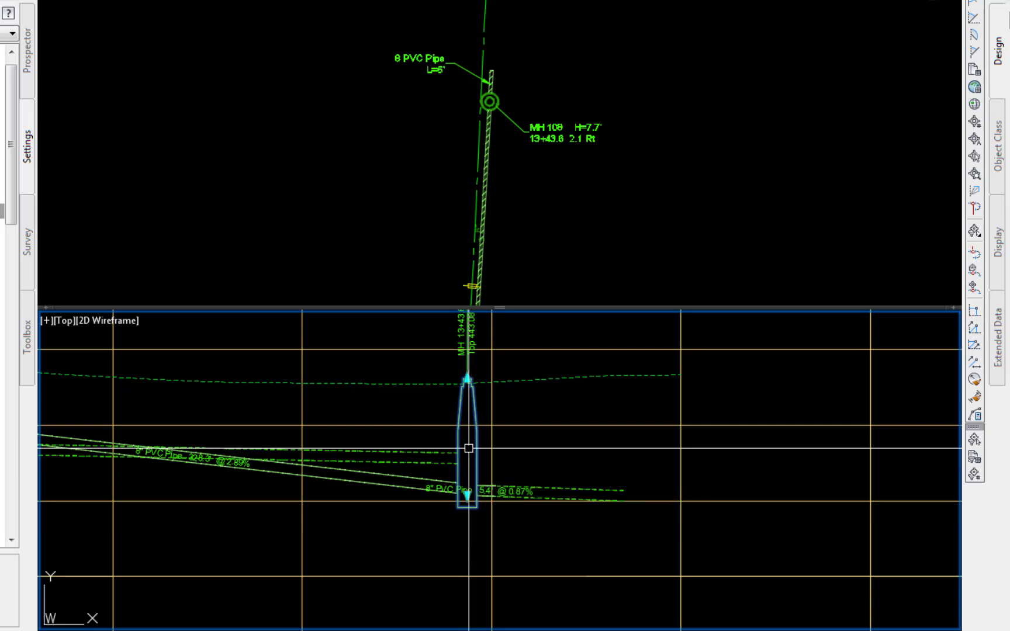
key(Escape)
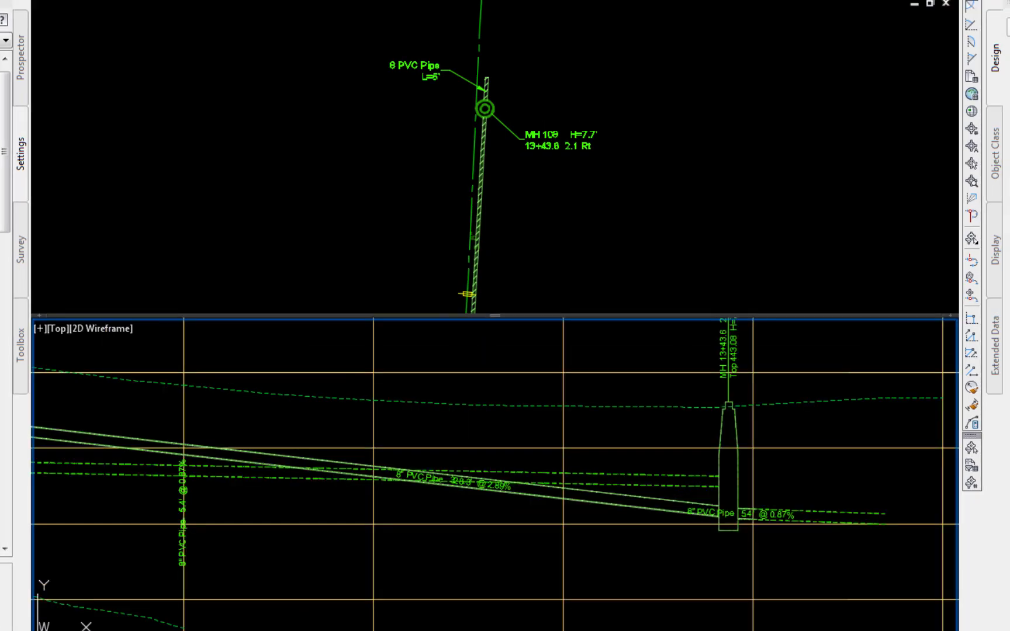
Set the slope of pipe P105 (25) between MH 107 and MH 108 to 0.40%, holding its end invert
click(608, 506)
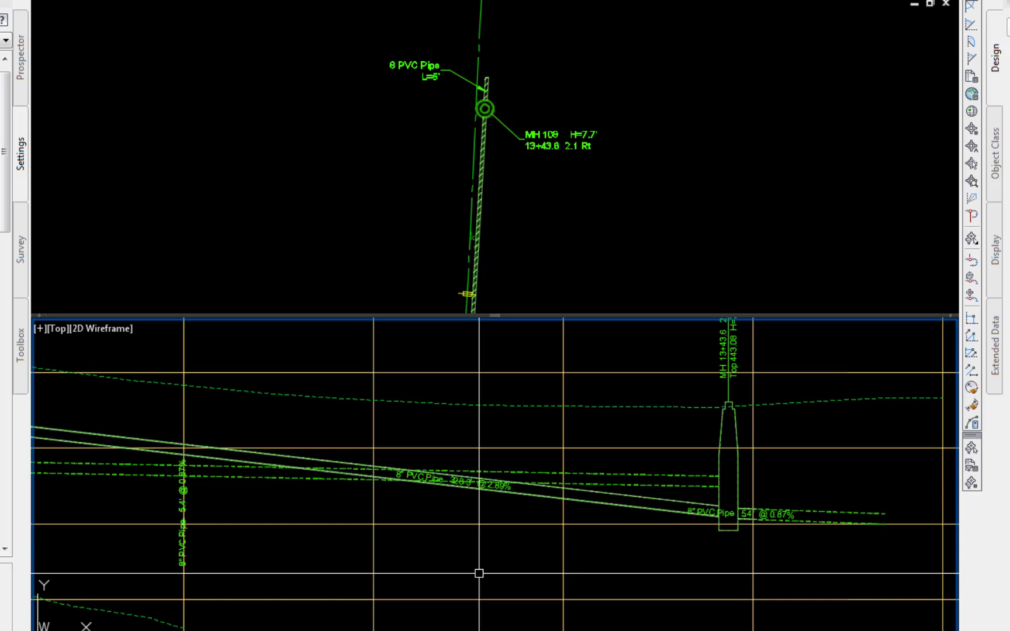
right_click(489, 558)
click(555, 451)
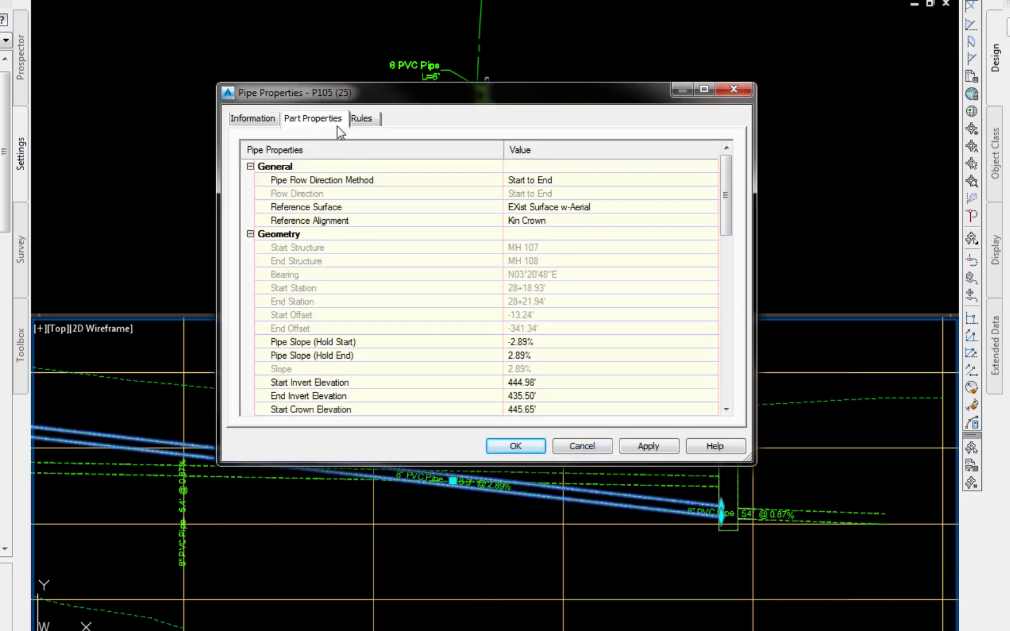
click(526, 354)
text(0.40)
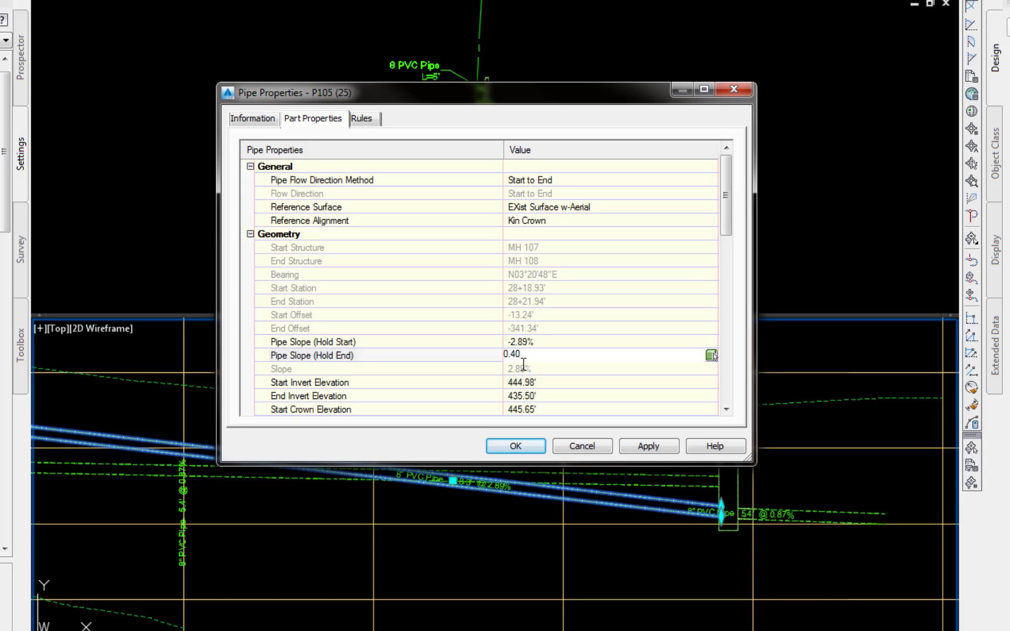
key(Return)
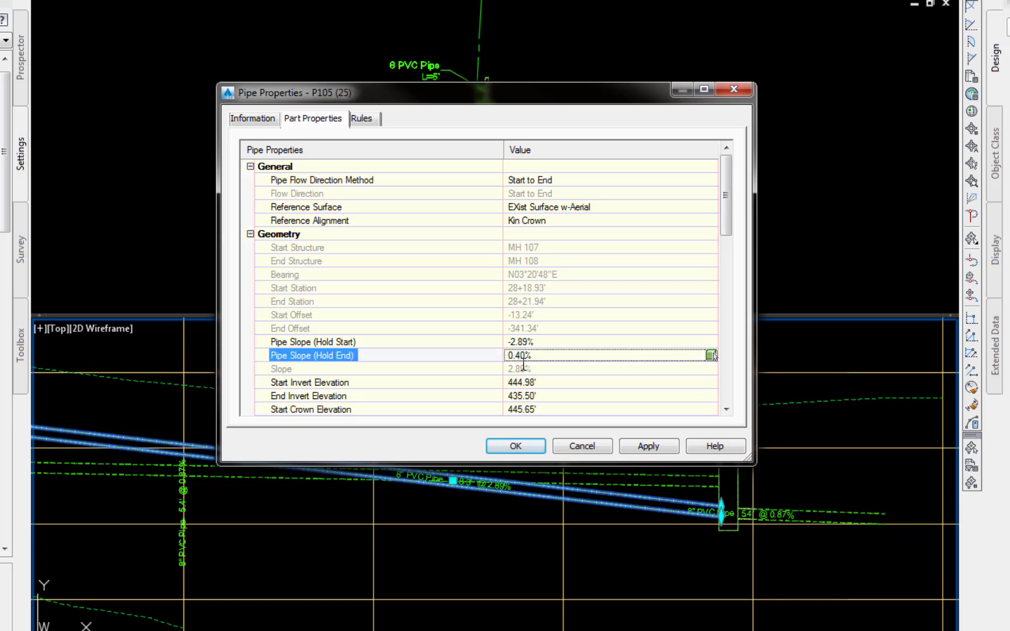
click(630, 446)
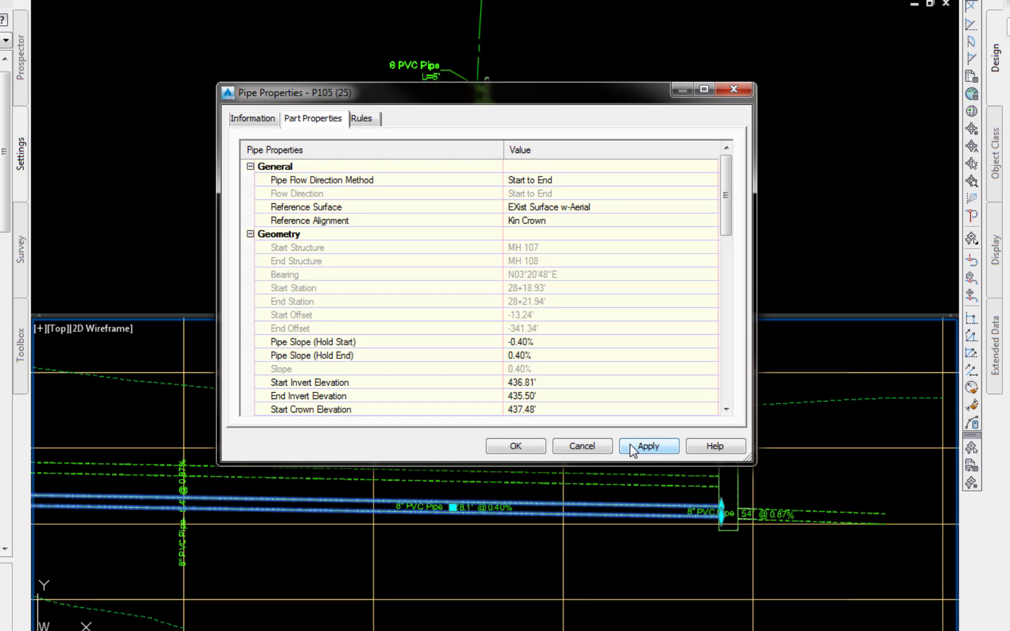
click(515, 447)
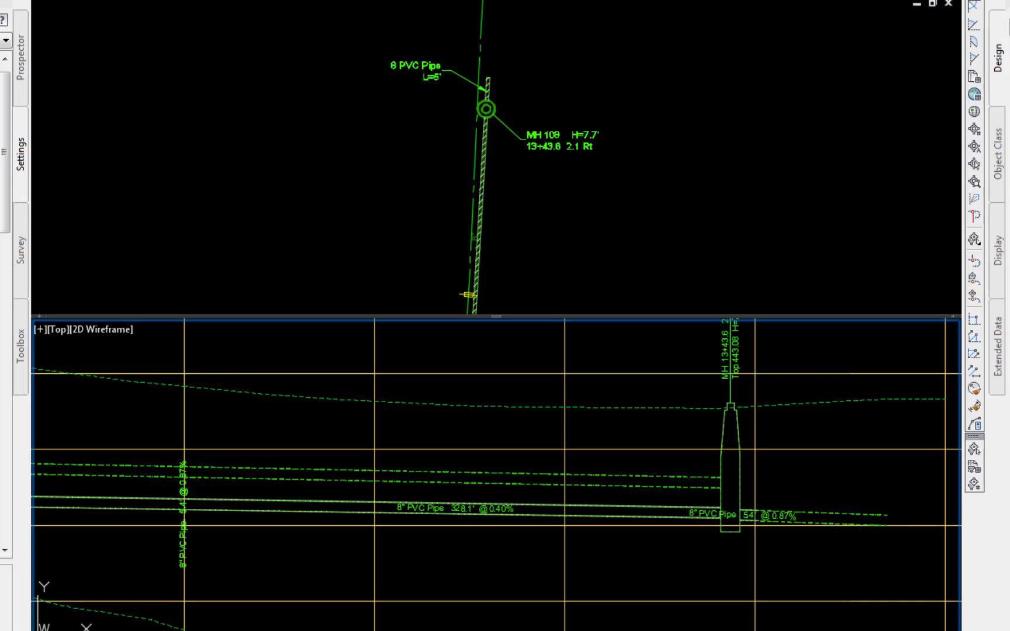
Locate the manhole at the upstream end of the 328.1' 8" PVC pipe in both profile and plan
scroll(468, 559, down, 3)
middle_drag(462, 559, 577, 577)
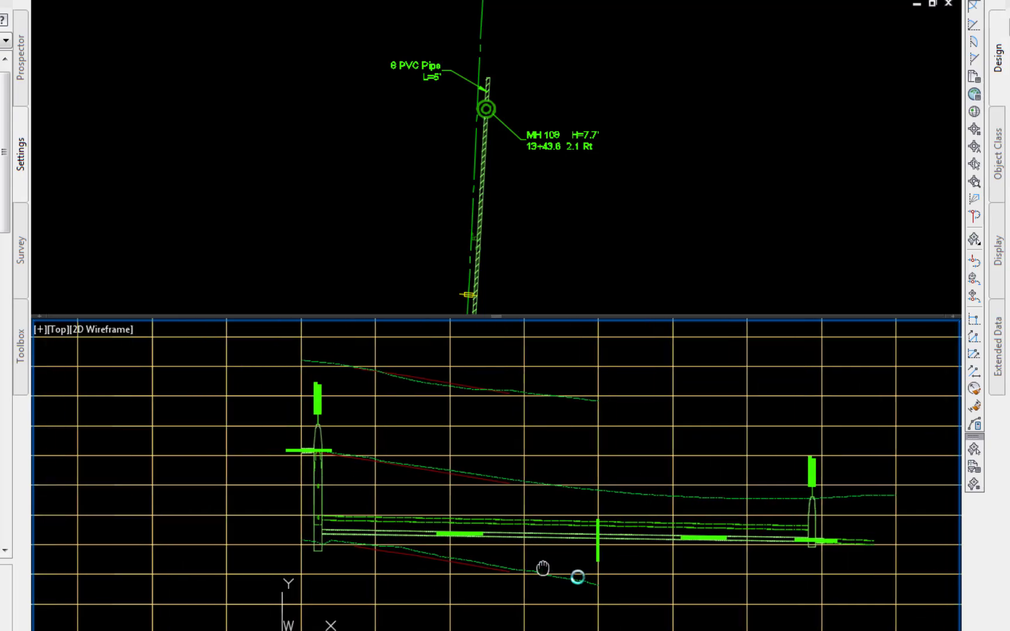
scroll(570, 607, up, 3)
scroll(451, 504, up, 3)
click(726, 205)
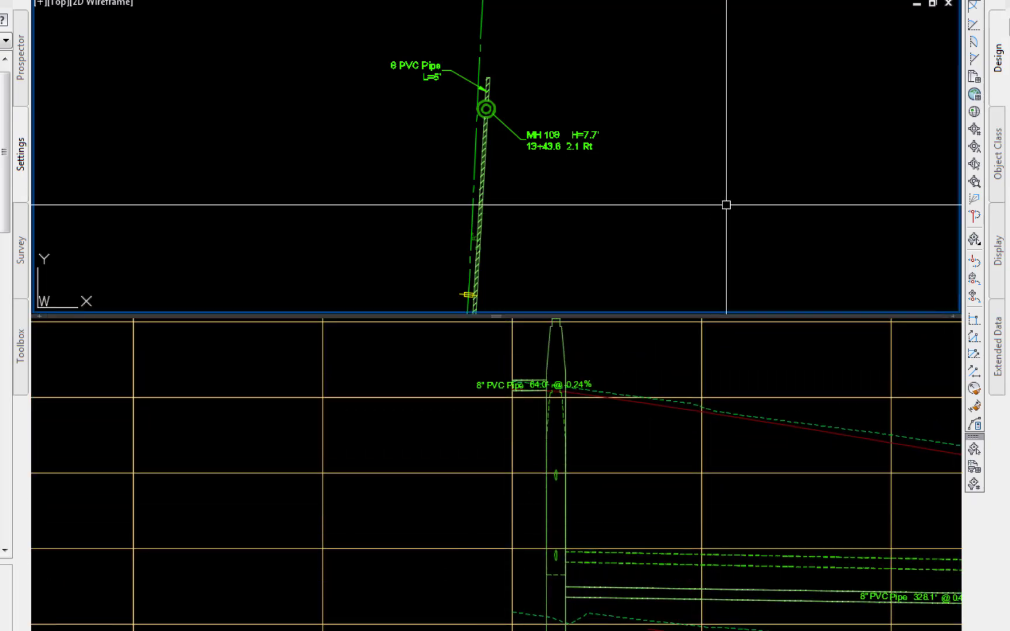
scroll(726, 205, down, 5)
middle_drag(726, 205, 645, 78)
scroll(442, 280, up, 5)
middle_drag(467, 274, 422, 236)
click(605, 498)
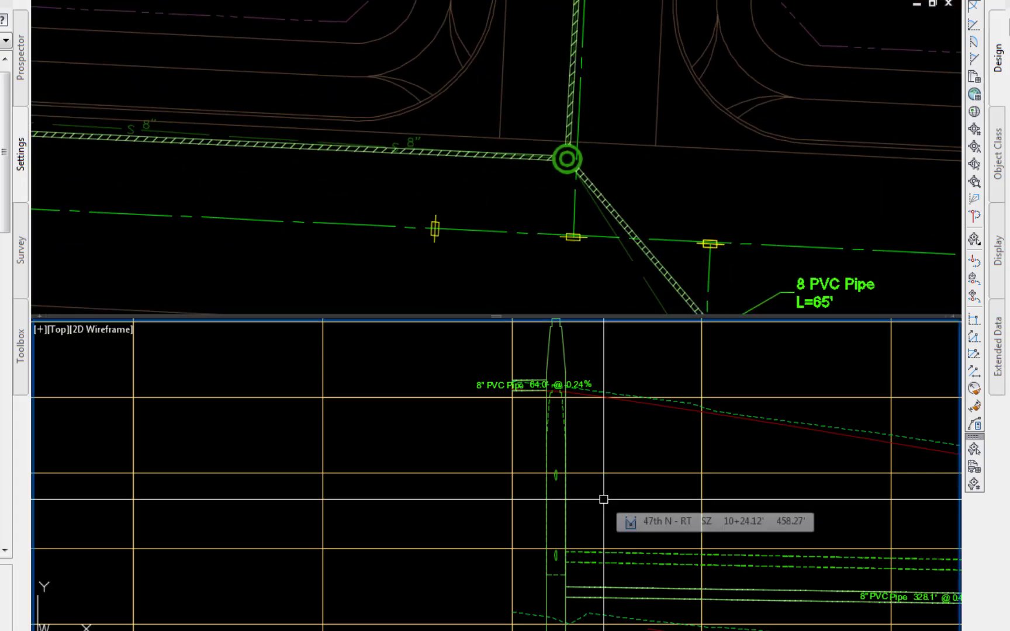
Check in MH 107's structure properties which pipes are connected, highlighting P105 (25) and P105 (27) in plan
middle_drag(605, 497, 610, 412)
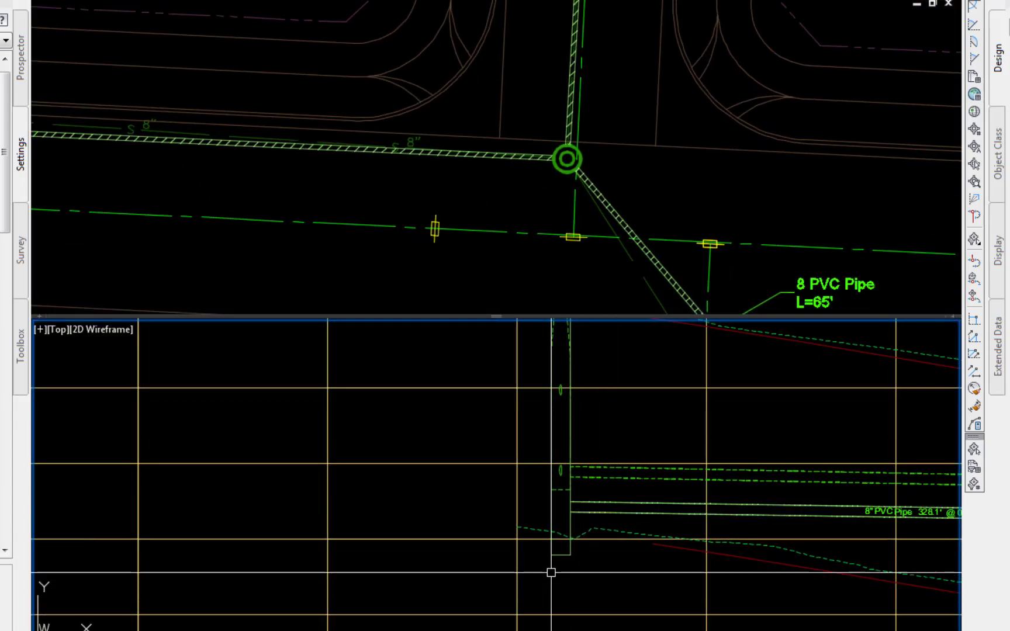
right_click(397, 496)
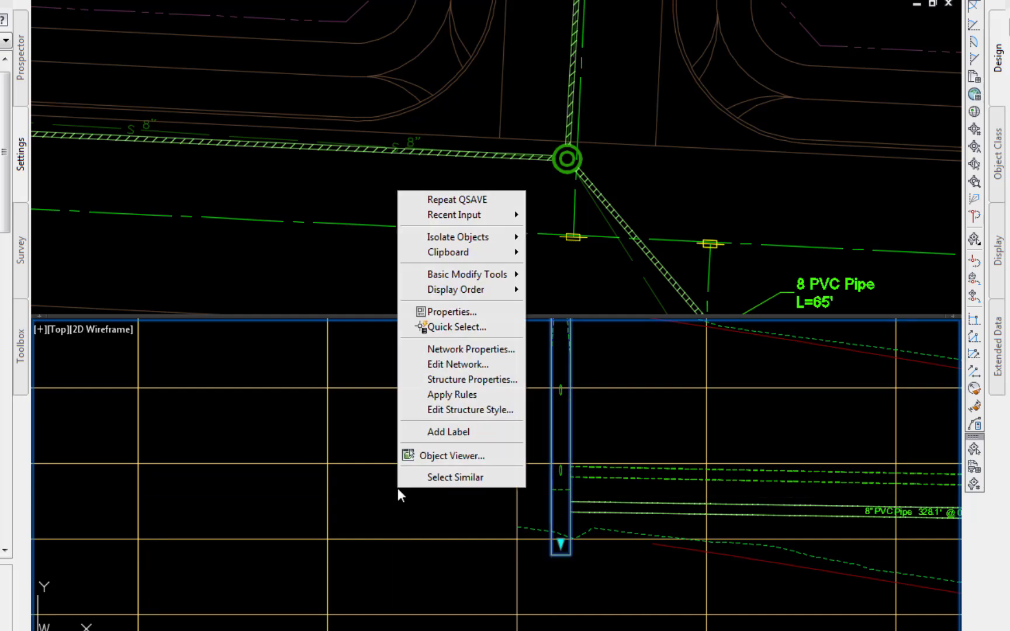
click(486, 381)
click(245, 246)
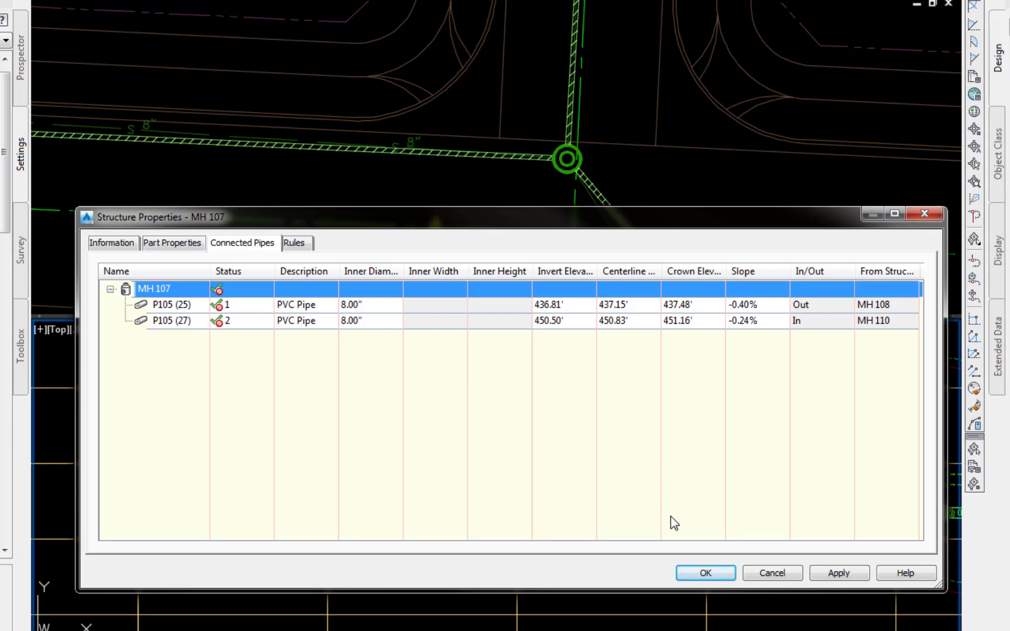
click(189, 309)
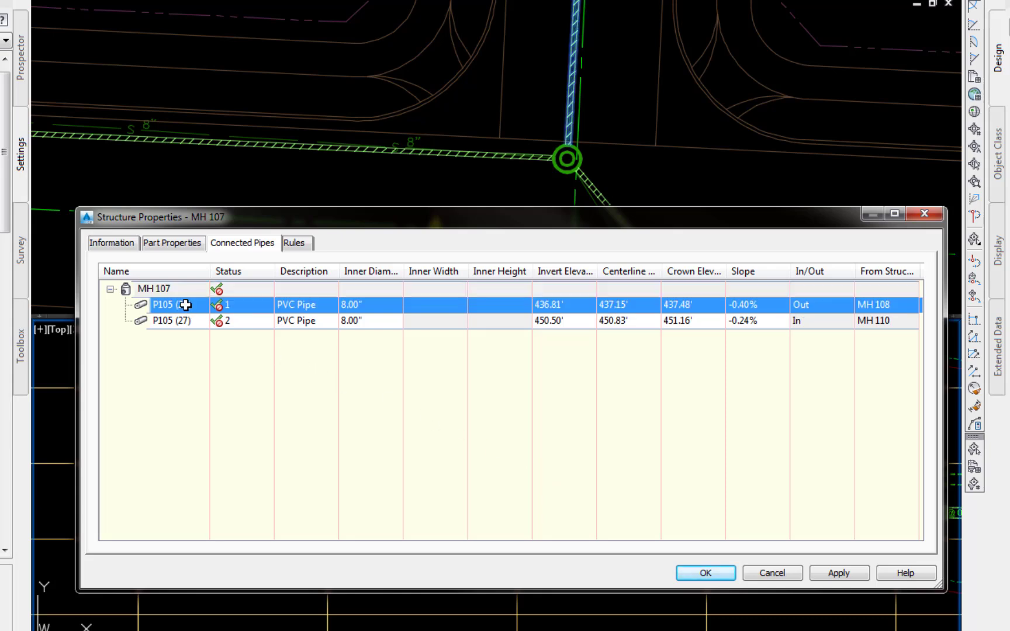
click(178, 326)
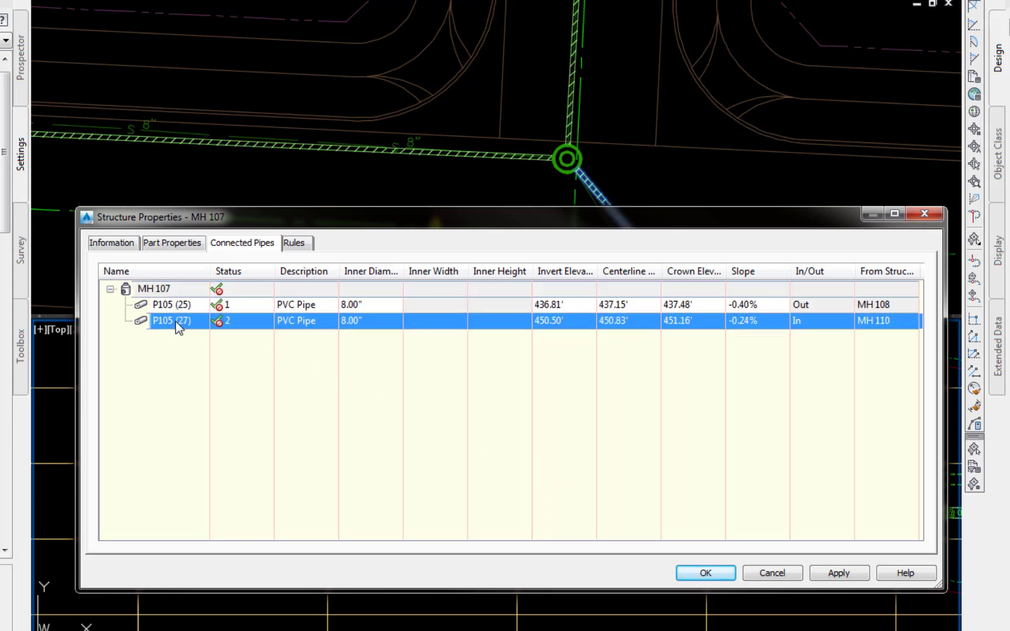
click(786, 579)
Try to attach the end of the 8" pipe coming from MH 106 to MH 107 in plan
click(502, 161)
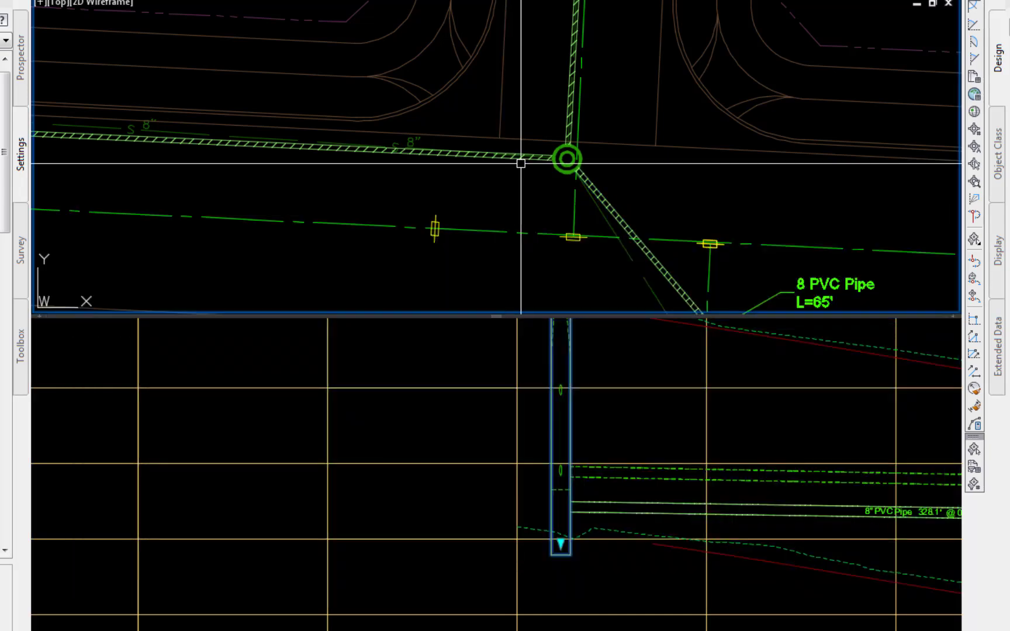
click(520, 163)
click(518, 158)
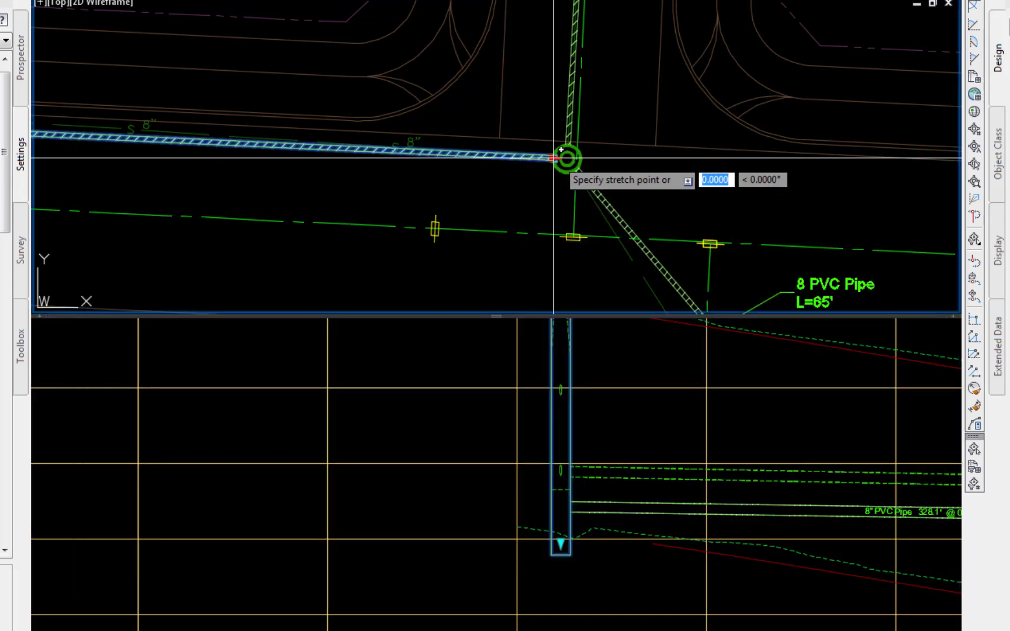
click(514, 157)
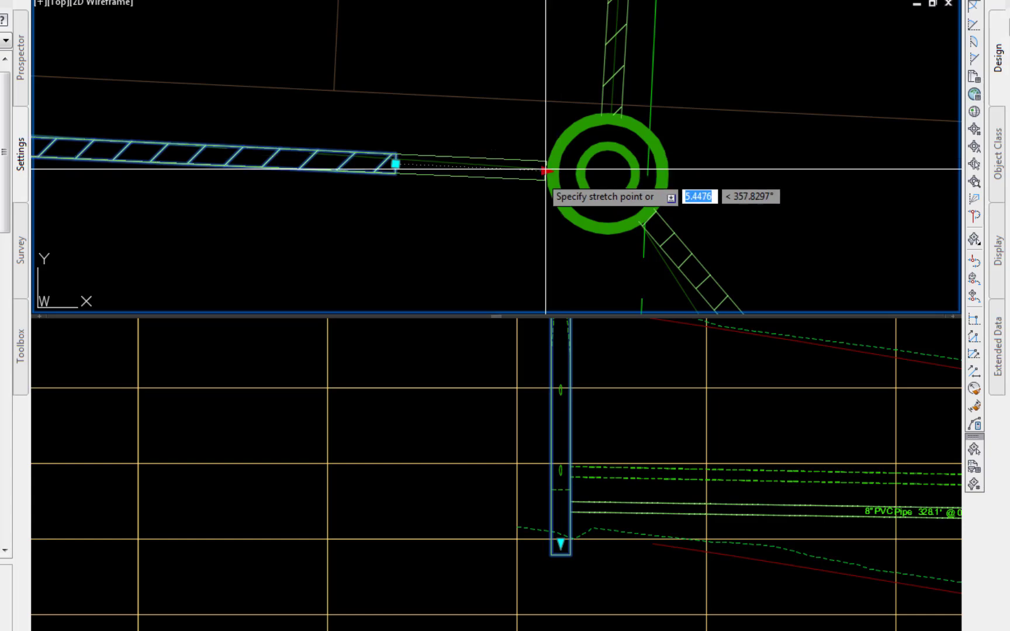
click(555, 169)
scroll(501, 219, down, 2)
scroll(500, 220, down, 2)
Recheck MH 107's connected pipes and the invert of its outgoing pipe P105 (25)
click(581, 567)
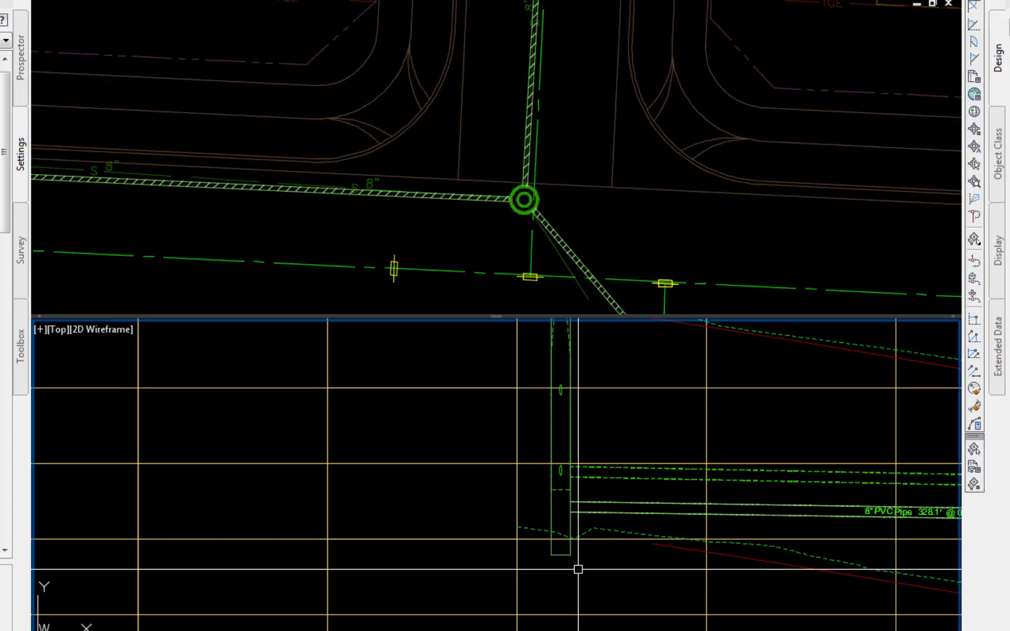
right_click(413, 492)
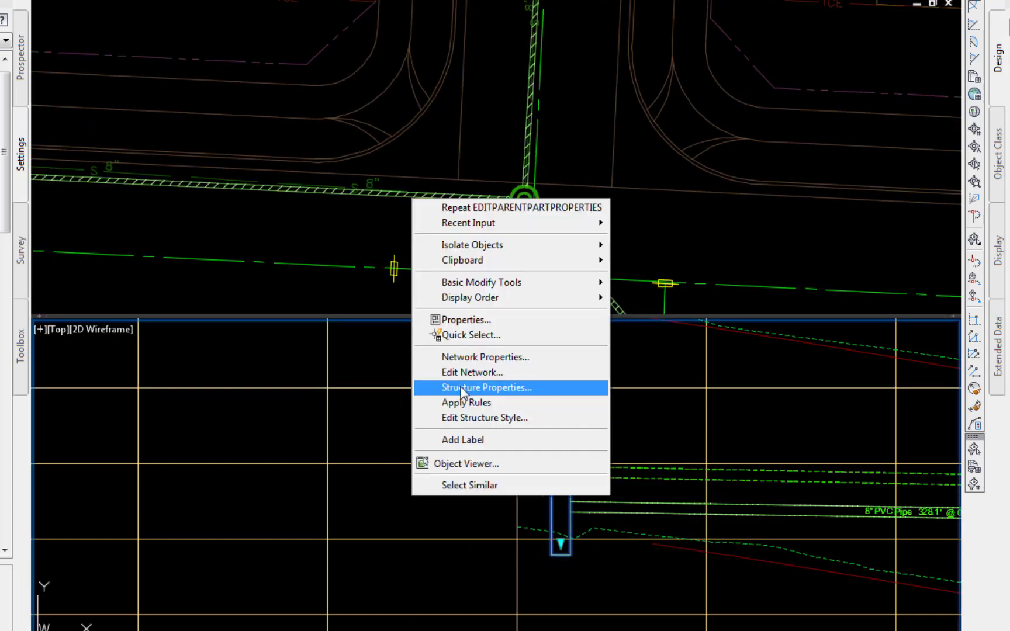
click(461, 384)
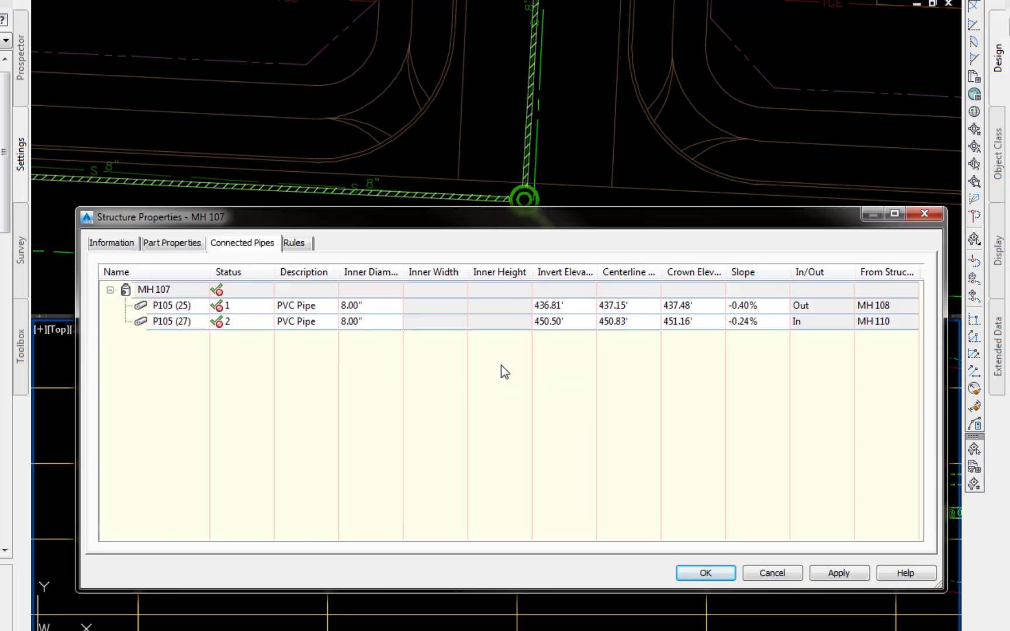
click(552, 306)
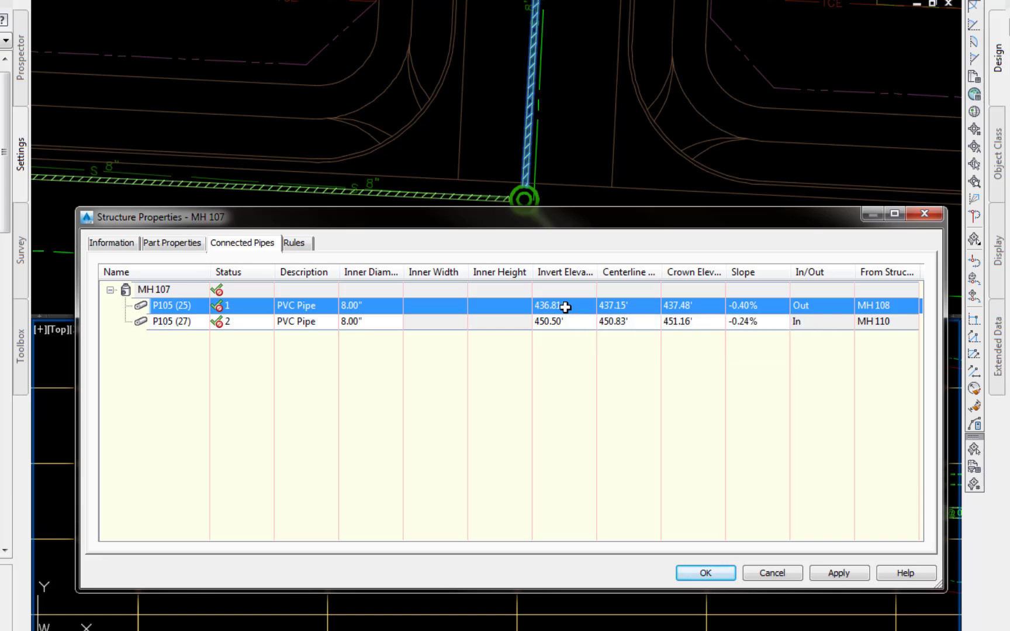
click(705, 572)
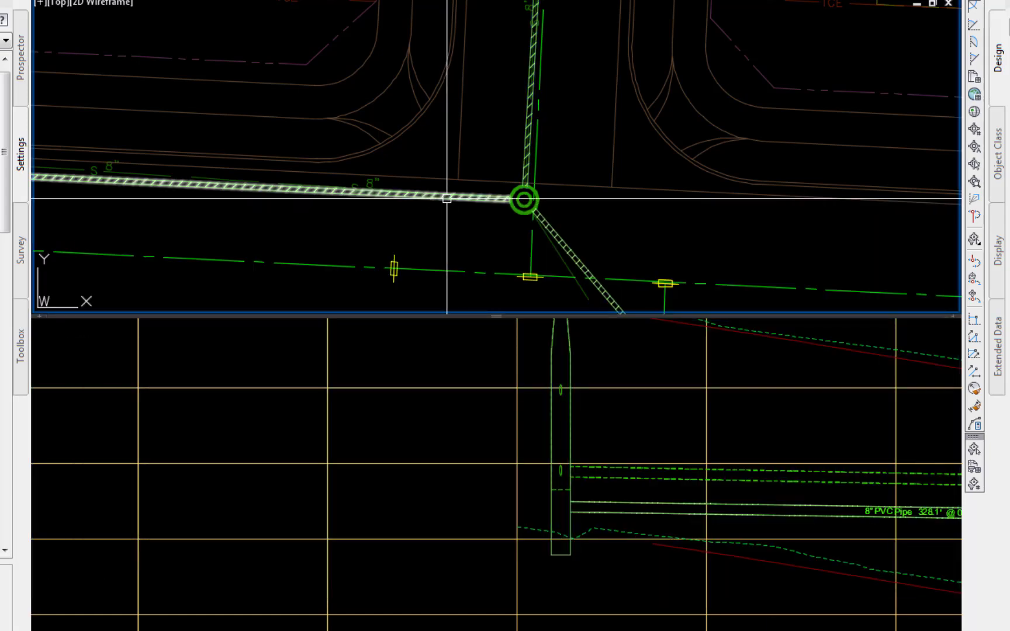
Set the end invert elevation of pipe P105 (2) from MH 106 to 437.00'
key(ctrl+1)
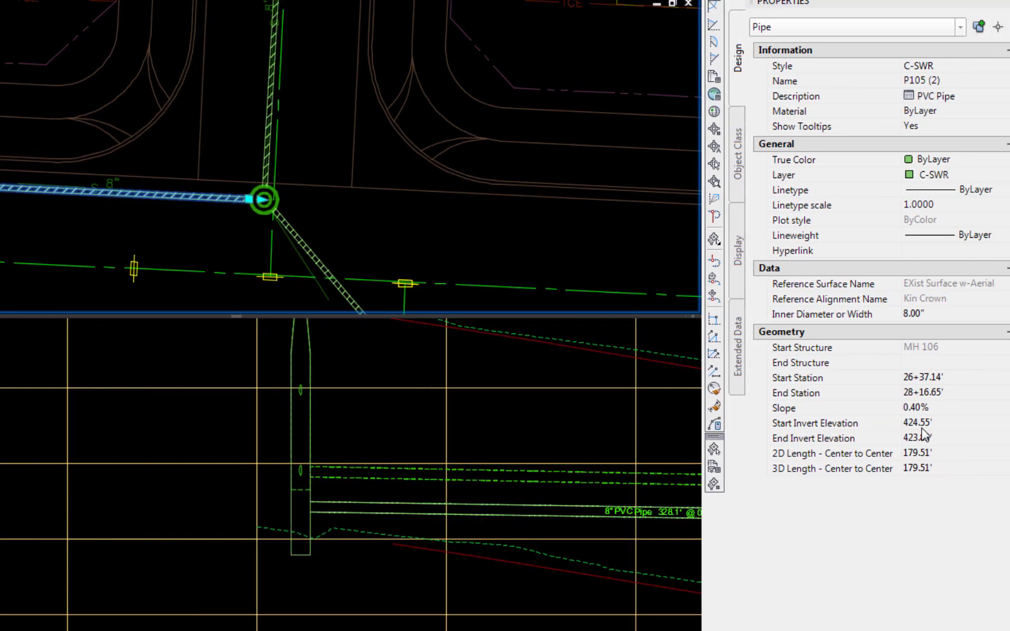
click(898, 439)
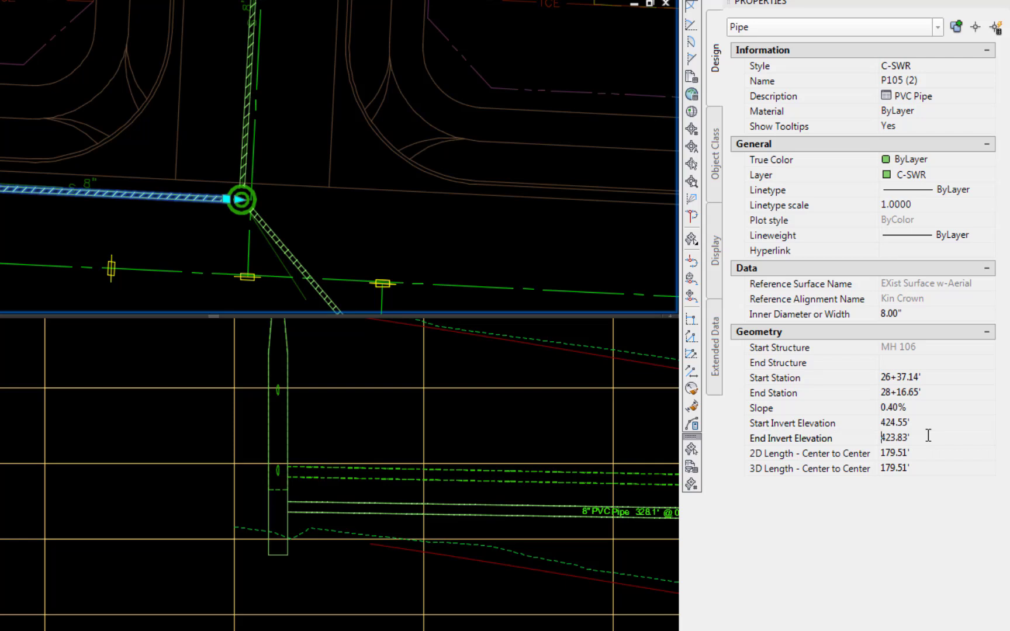
text(437)
key(Return)
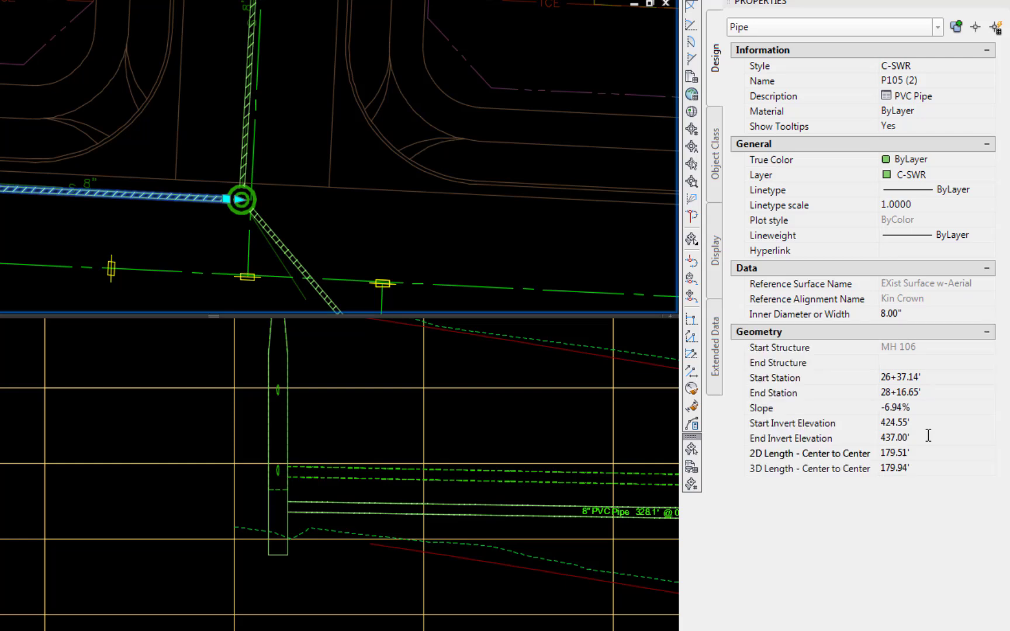
Pull the free end of pipe P105 (2) away from MH 107 and connect it back to the manhole in plan
click(516, 199)
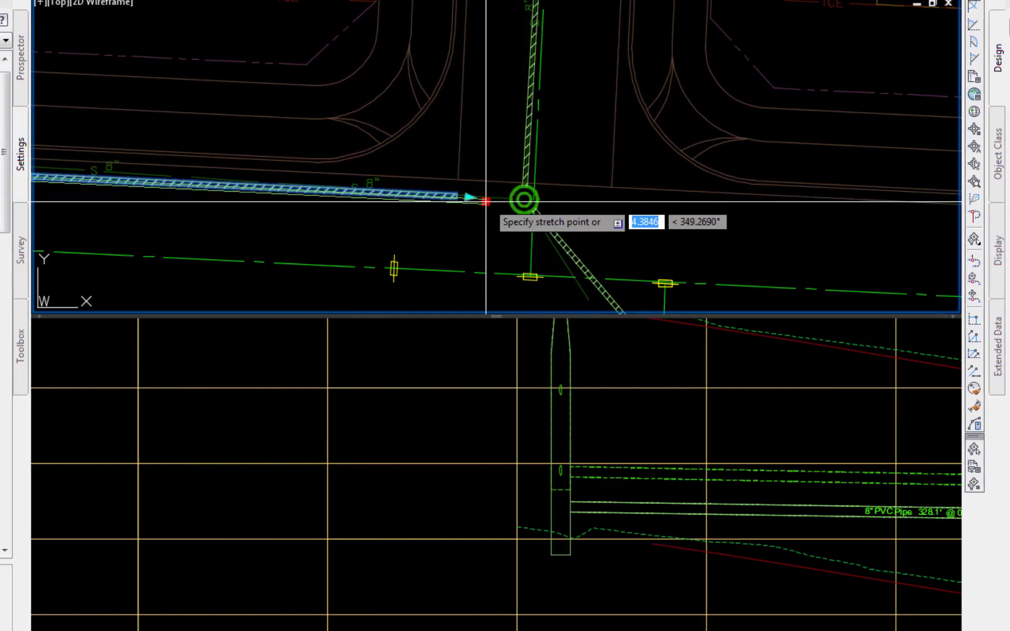
click(523, 199)
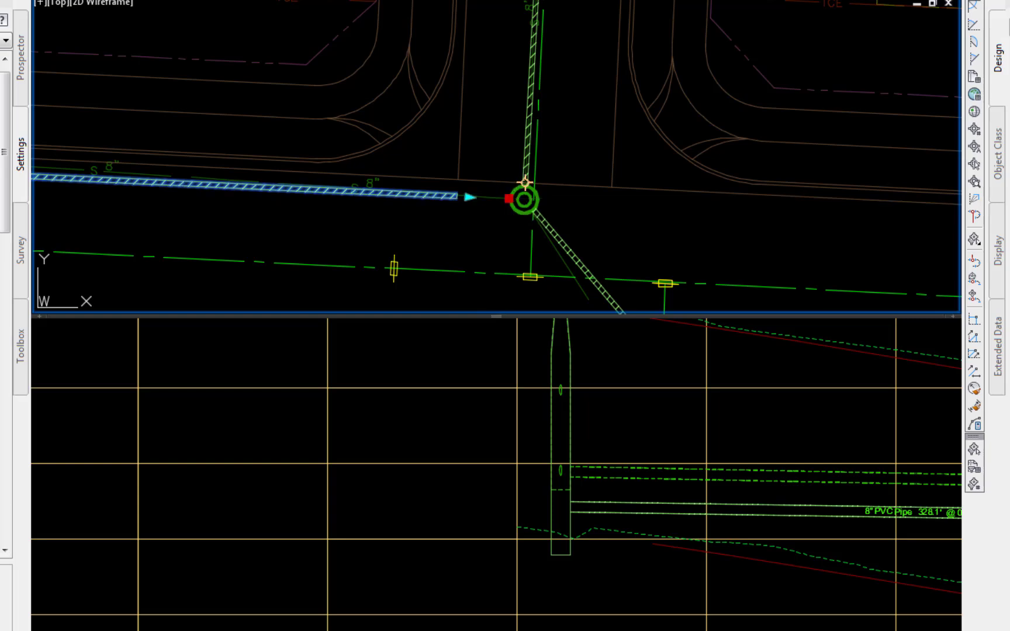
scroll(513, 210, up, 8)
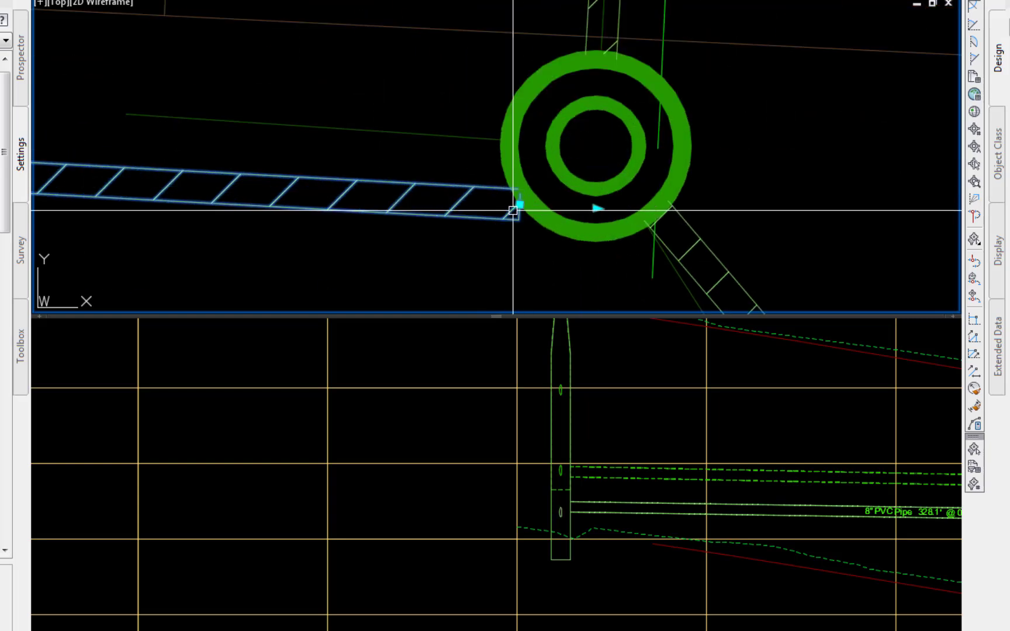
click(497, 140)
key(Escape)
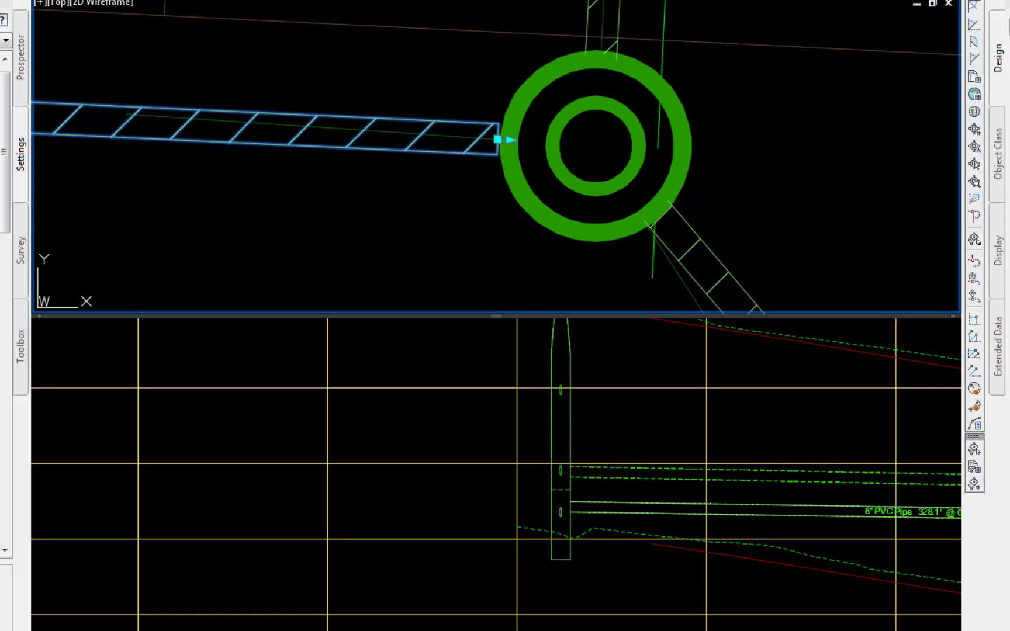
click(498, 140)
key(Escape)
key(Escape)
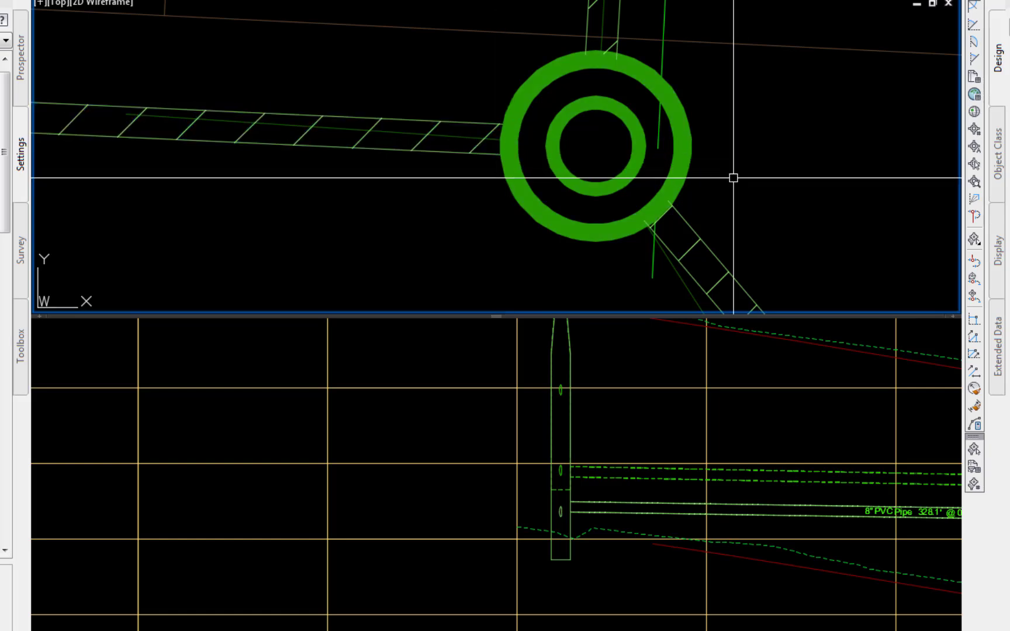
Review MH 107's connected pipes, identifying P105 (25), P105 (27) and P105 (2) in plan and comparing their inverts
click(687, 173)
right_click(719, 187)
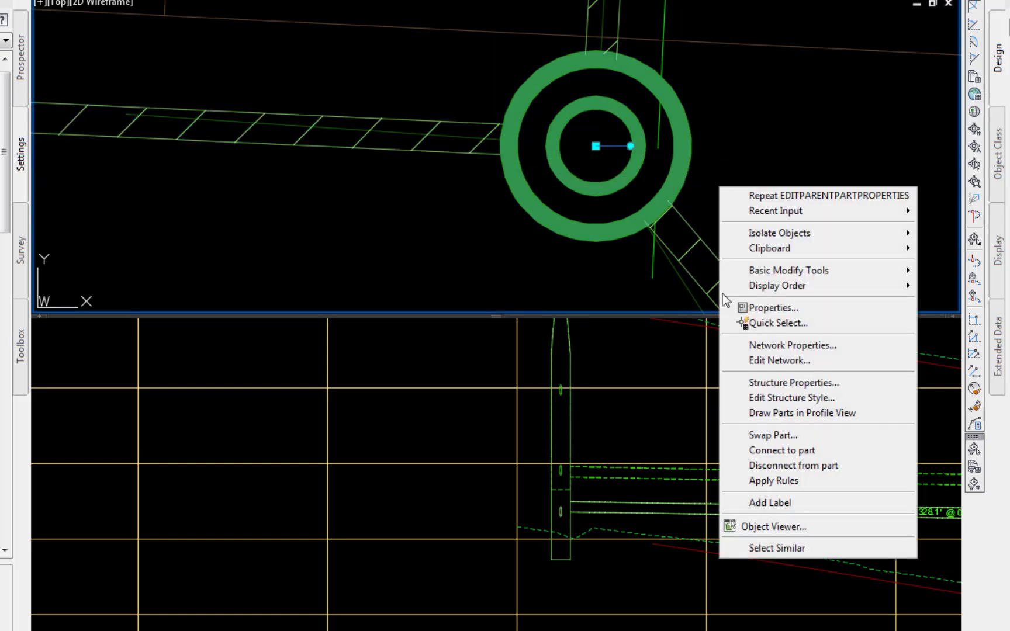
click(793, 382)
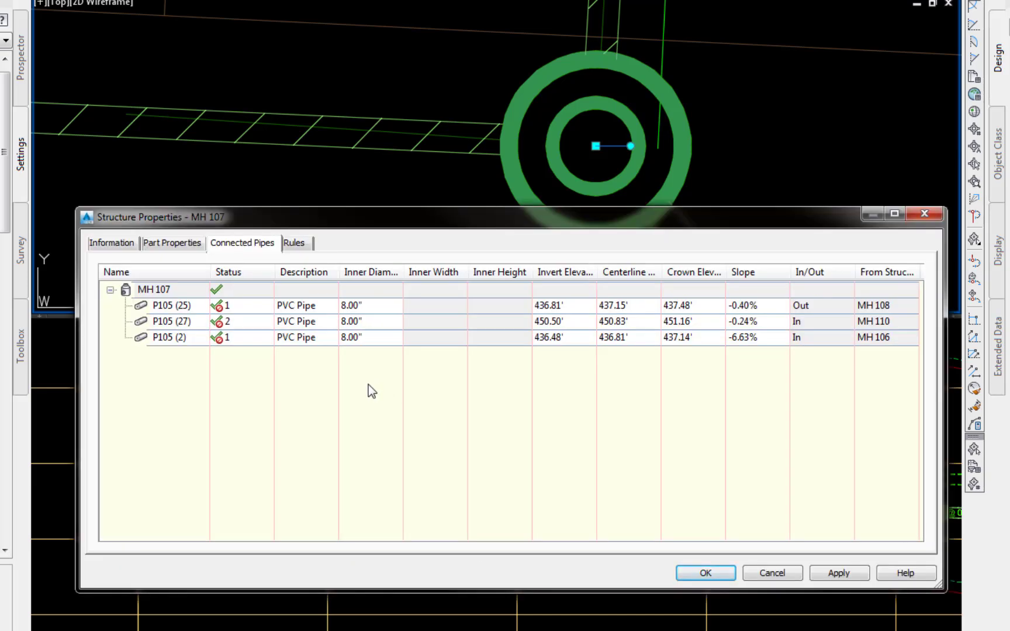
drag(759, 221, 786, 342)
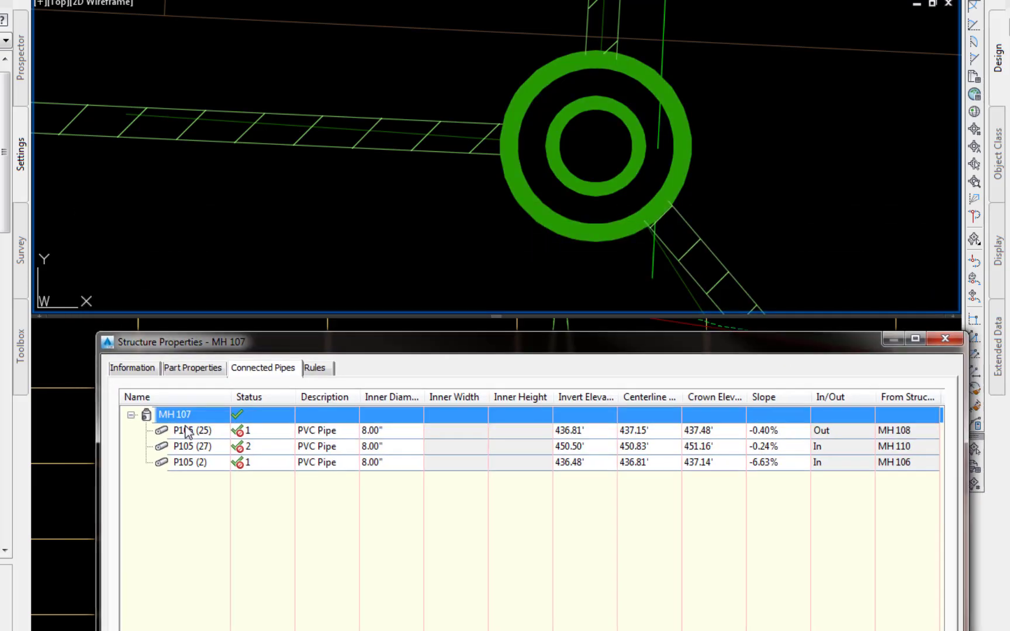
click(188, 431)
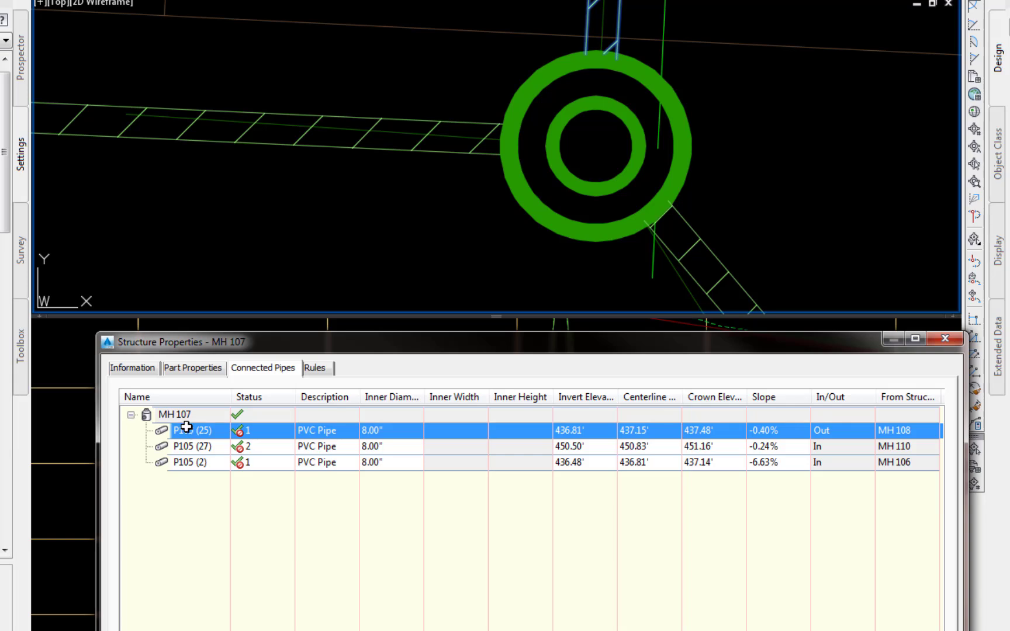
mouse_move(186, 428)
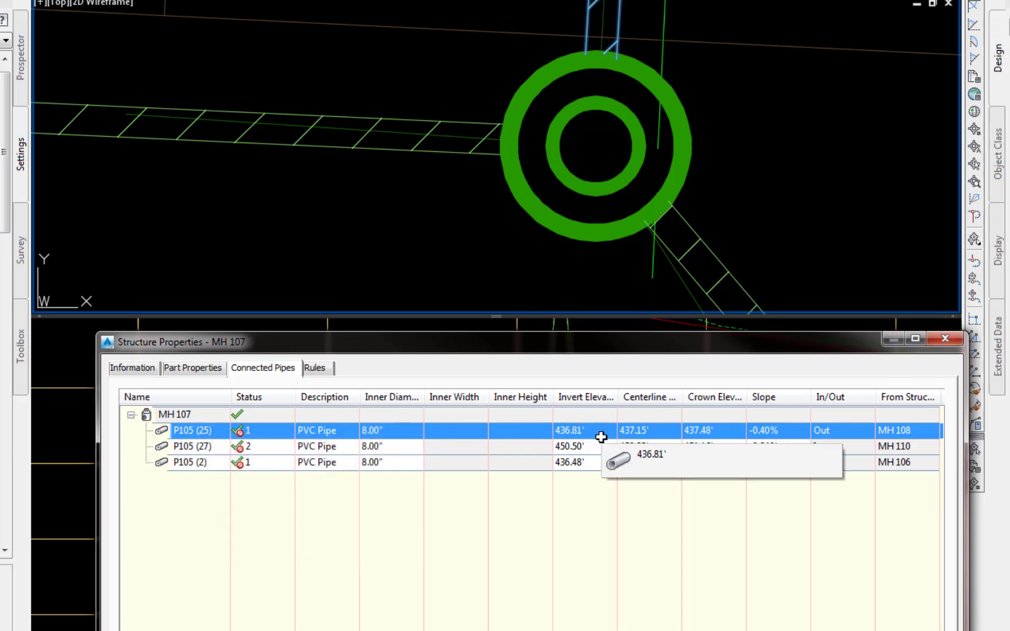
click(188, 446)
click(182, 462)
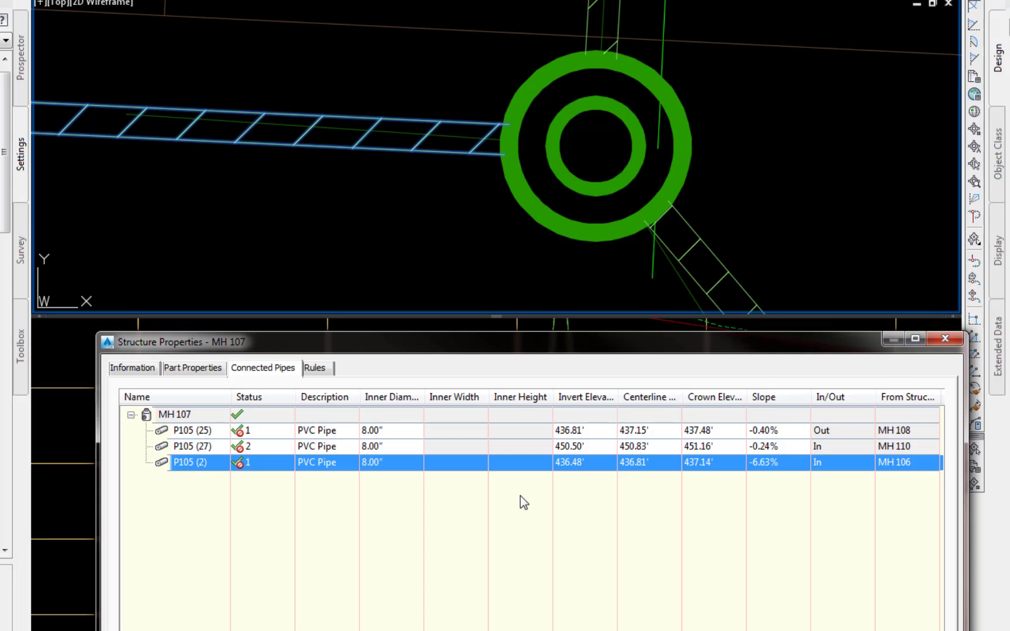
Set the invert elevation of pipe P105 (2) at MH 107 to 436.91'
click(564, 462)
text(436.9)
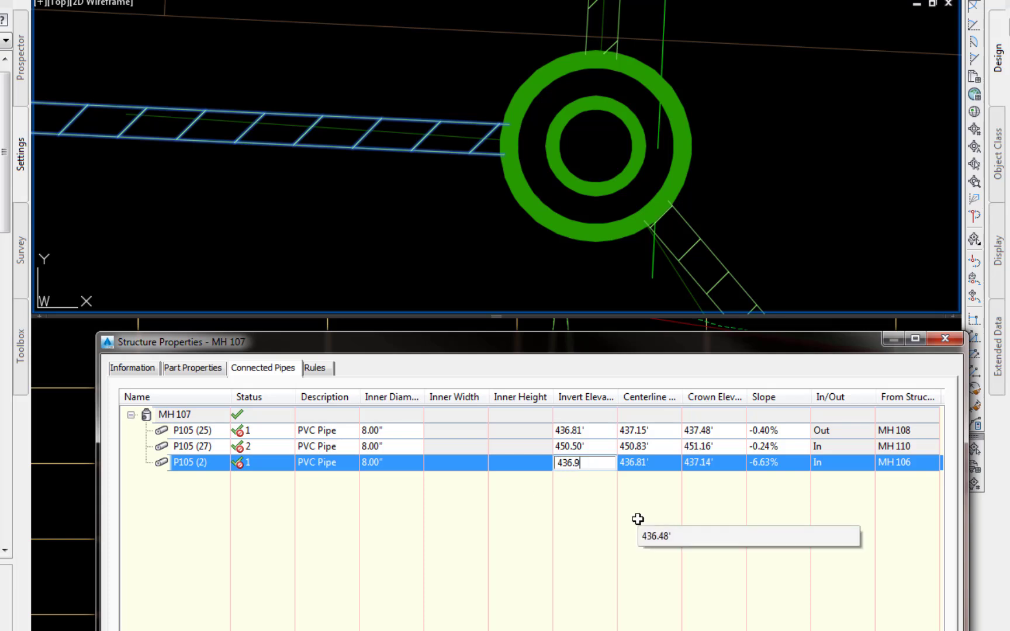
text(1)
key(Return)
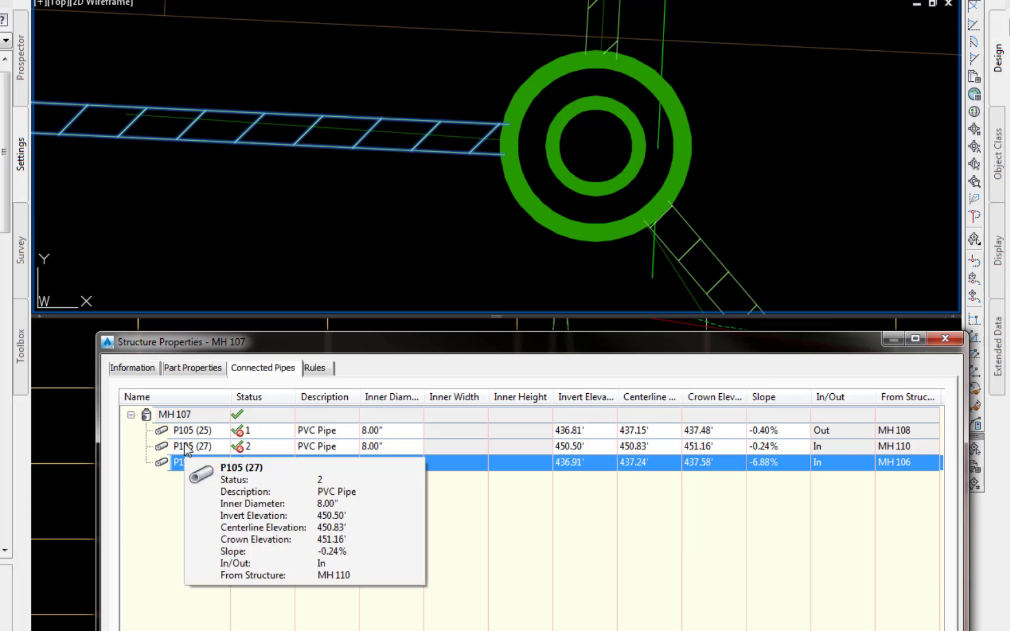
Set the centerline elevation of pipe P105 (27) from MH 110 at MH 107 to 439.15'
click(185, 442)
click(636, 446)
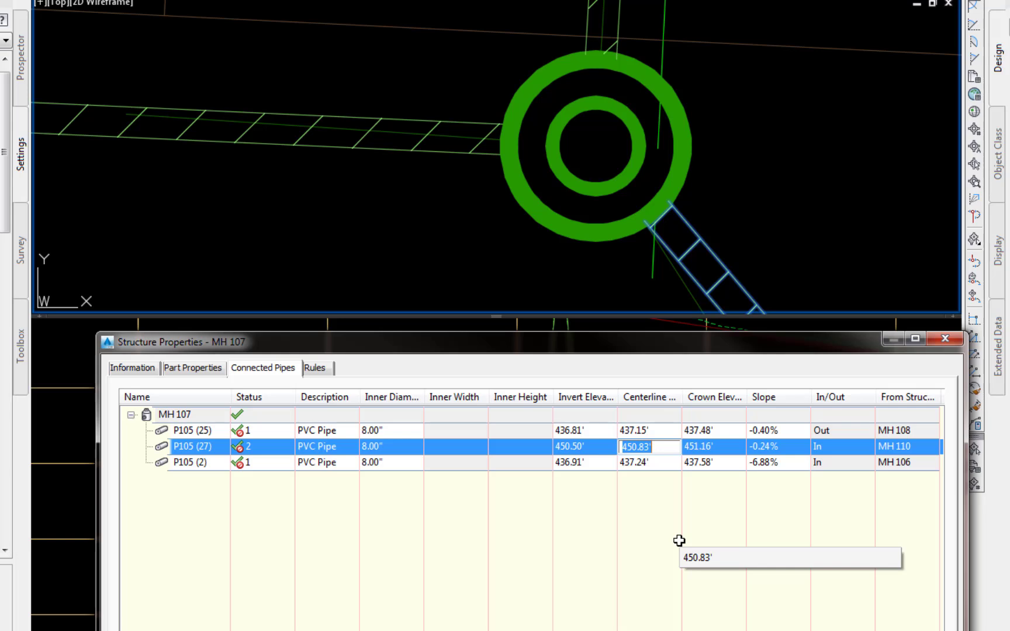
text(439.15)
key(Return)
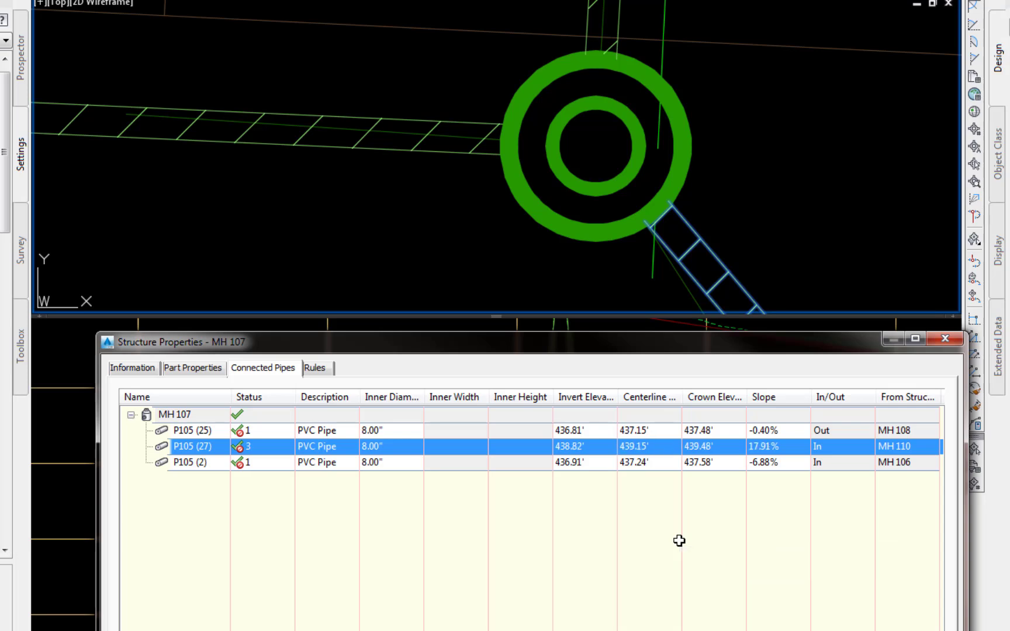
Change MH 107's reference surface to Kin Top Surface (1) in its part properties
click(177, 367)
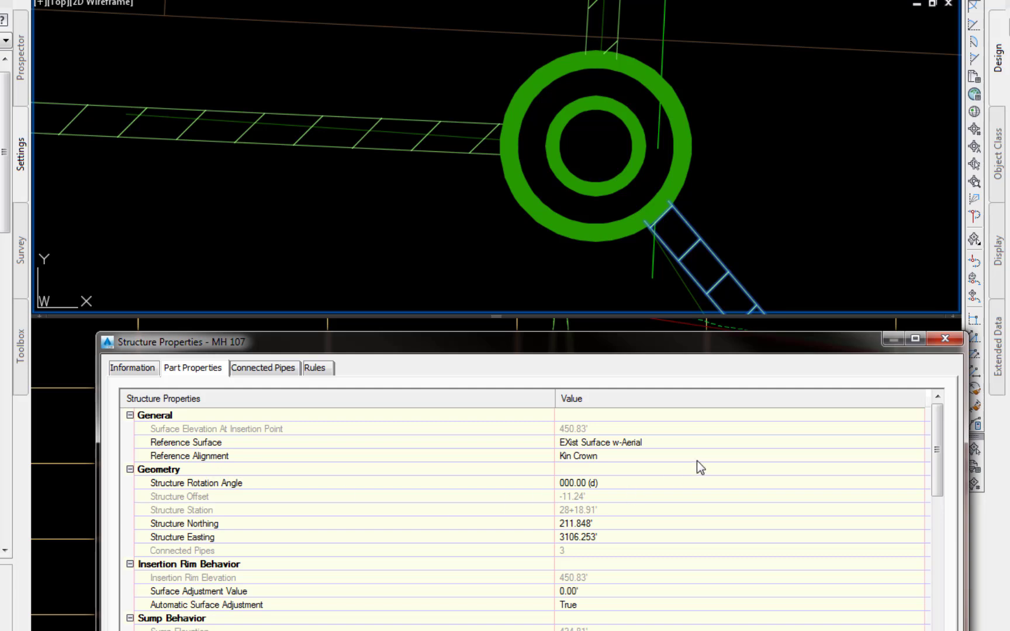
click(709, 442)
click(919, 442)
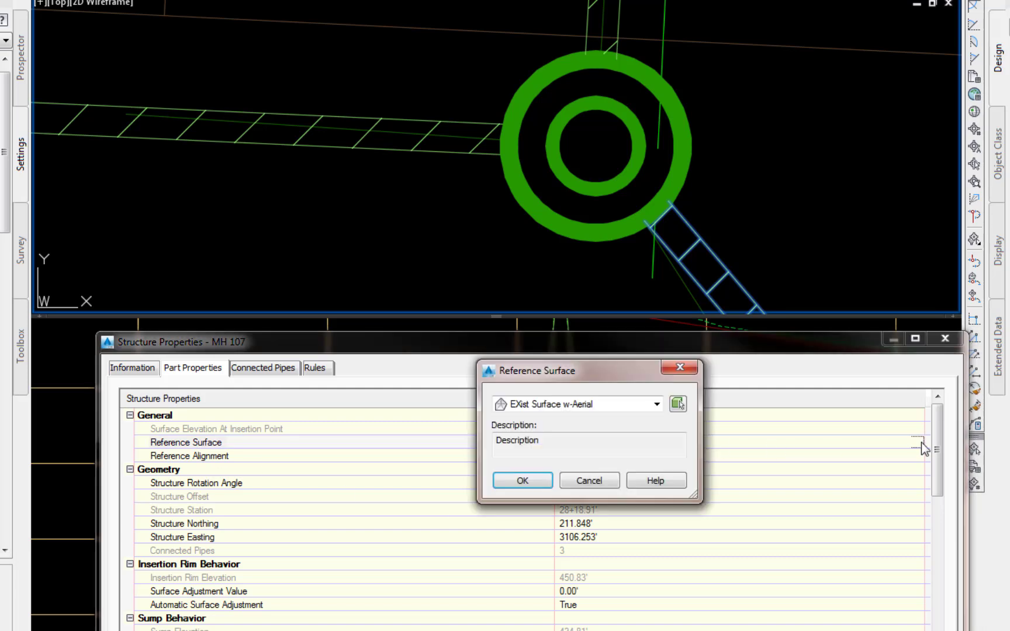
click(656, 404)
click(563, 446)
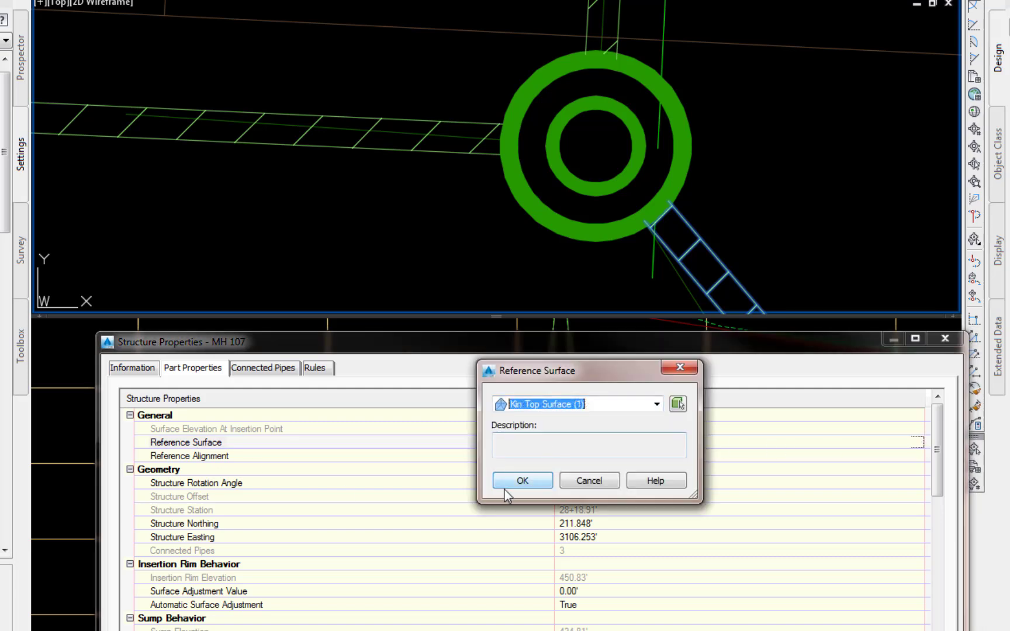
click(523, 480)
Set MH 107's sump depth to 0 and accept the structure's changes
click(594, 559)
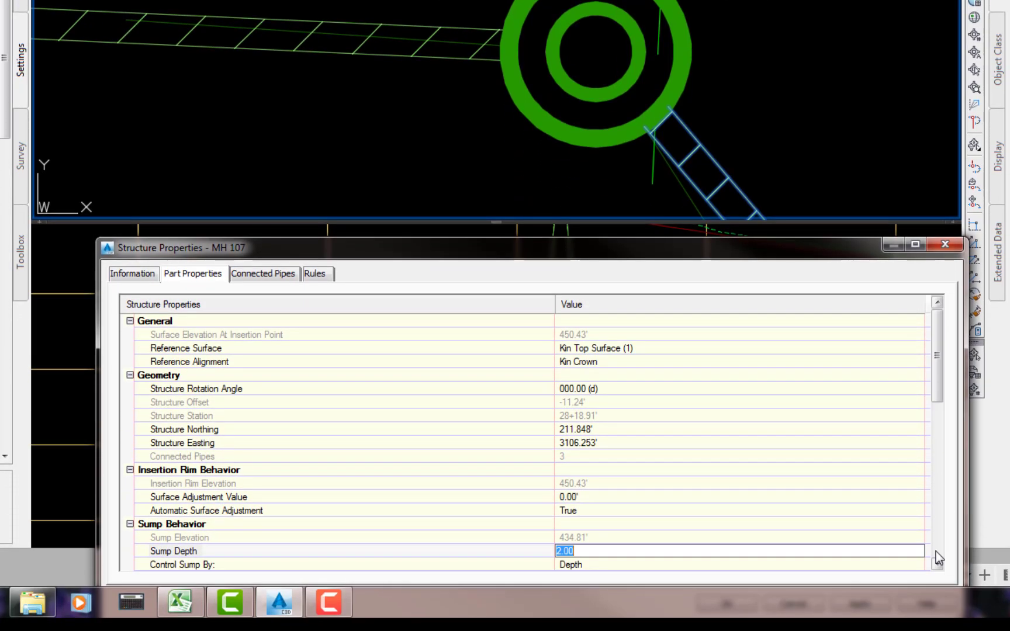
text(0)
key(Return)
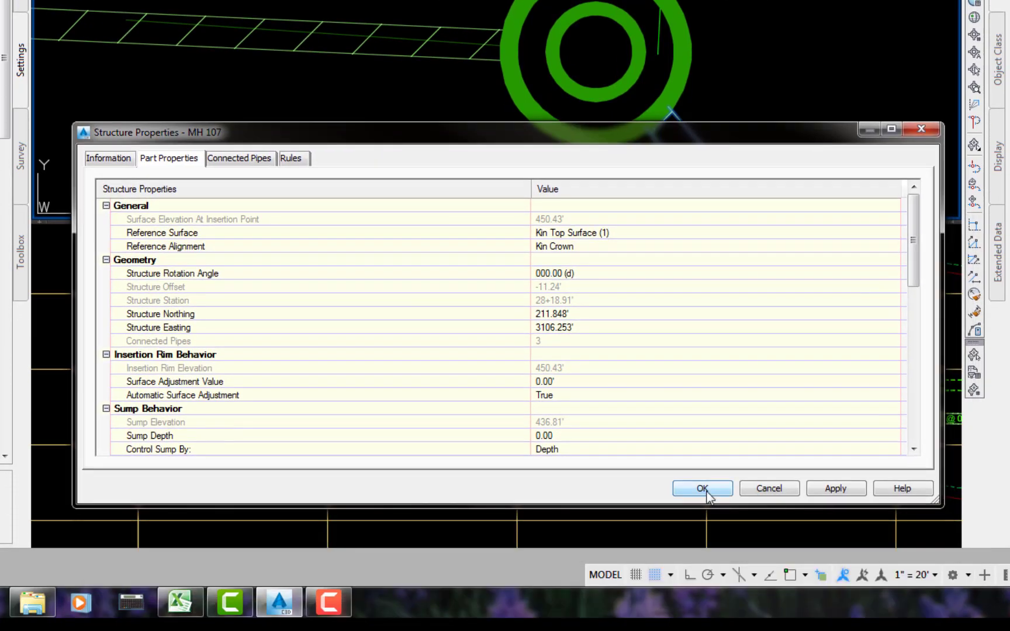
click(702, 488)
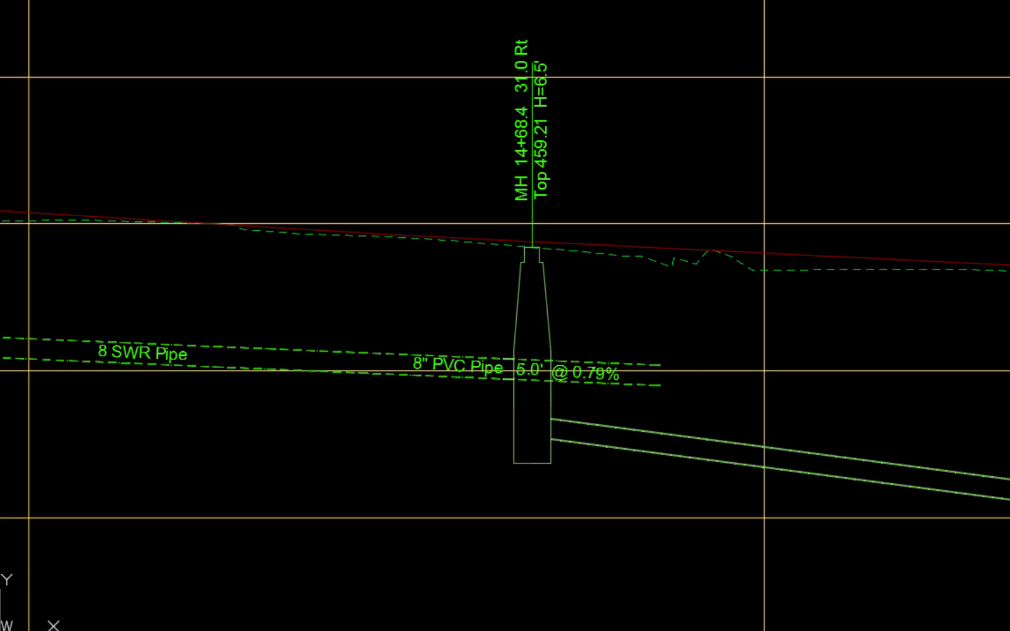
Change the style of the 8" PVC pipe label overlapping the manhole at 14+68.4 to C-SWR-Prof 2-Line
click(513, 367)
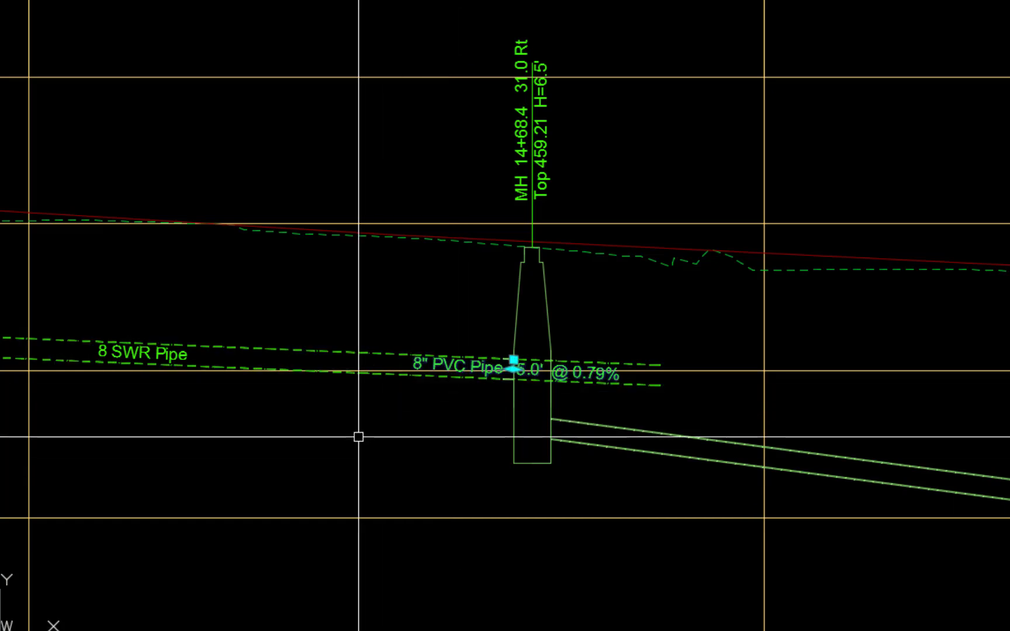
right_click(328, 461)
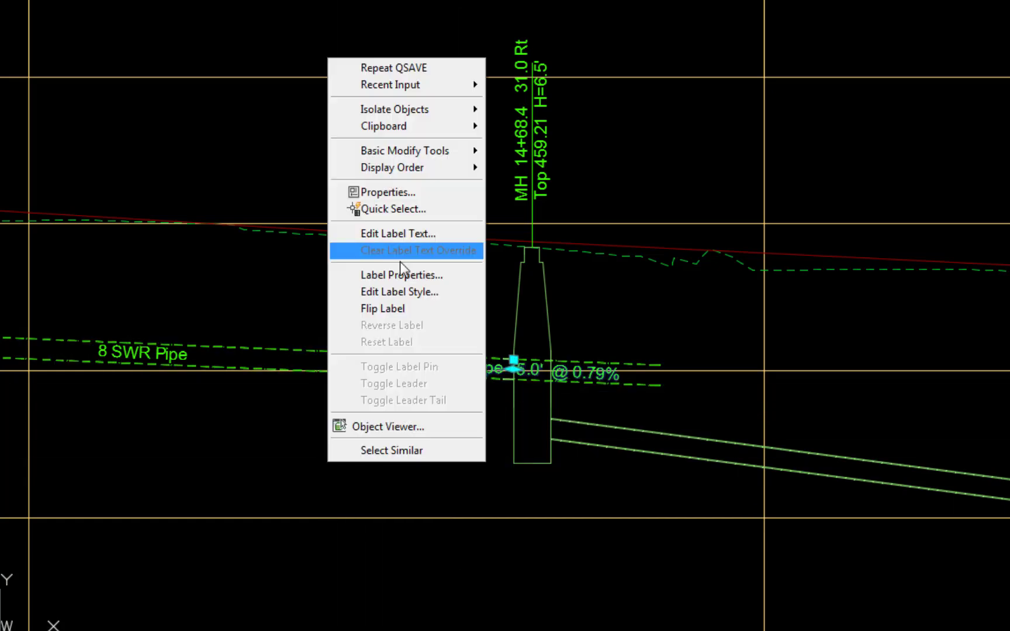
click(392, 292)
click(821, 344)
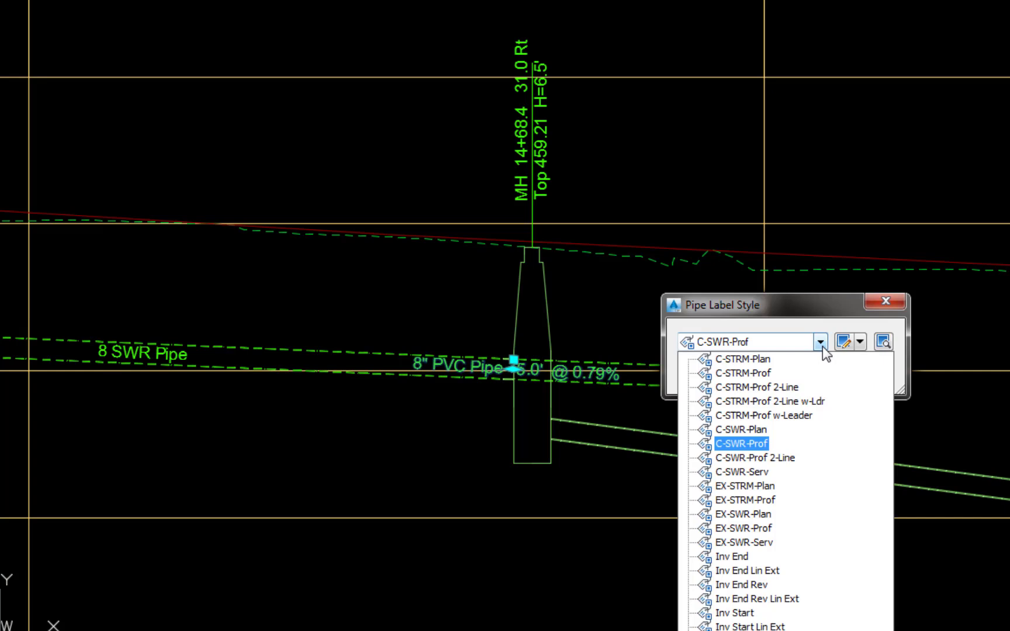
click(773, 460)
click(715, 376)
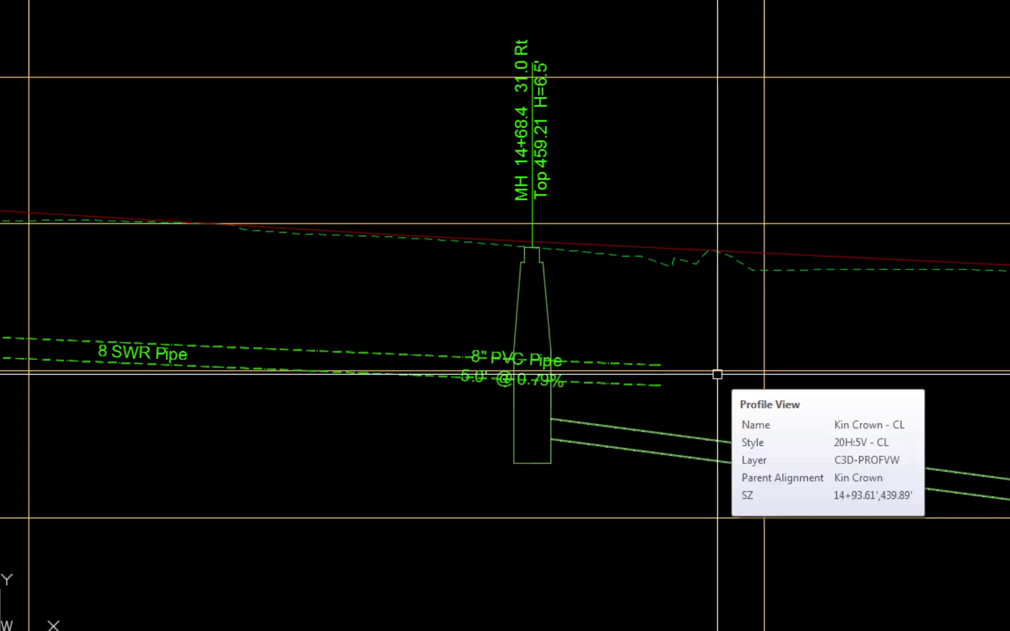
Move the two-line 8" PVC pipe label off the manhole to the clear area up and left, leaving a leader to the pipe
click(506, 359)
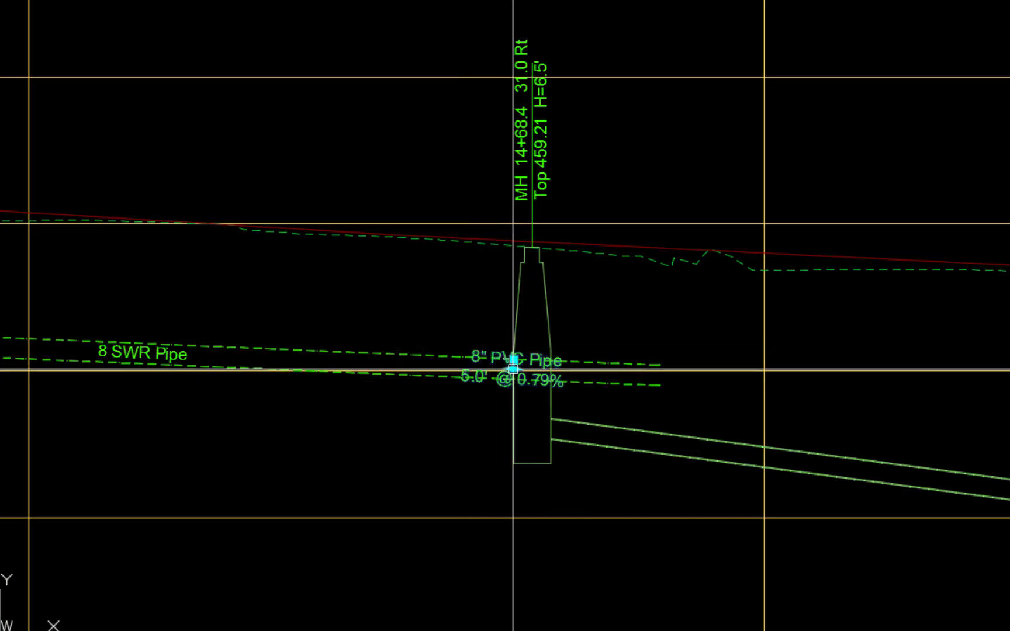
click(519, 359)
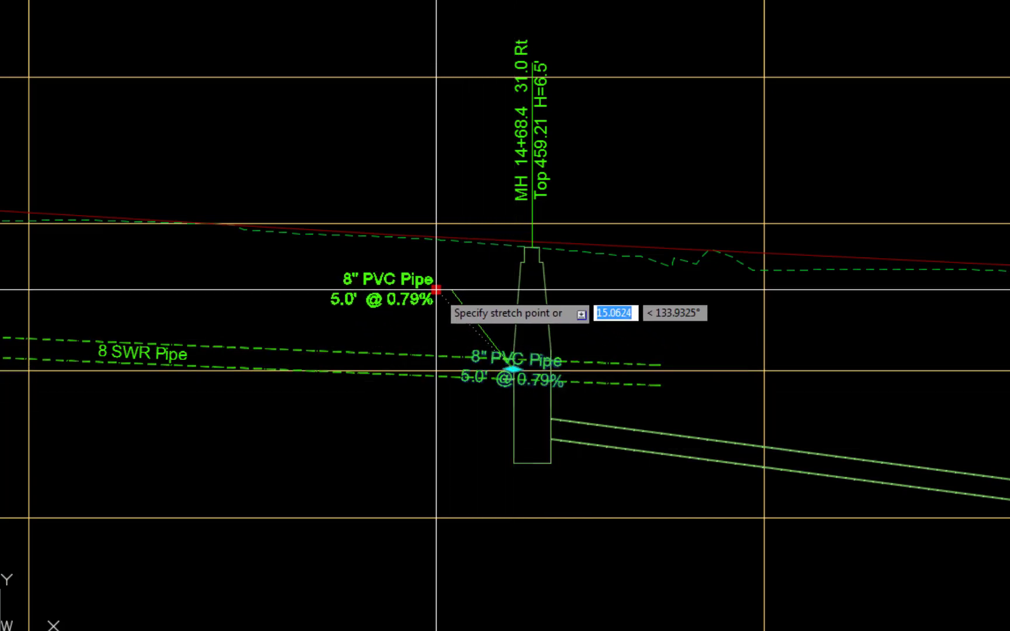
click(431, 289)
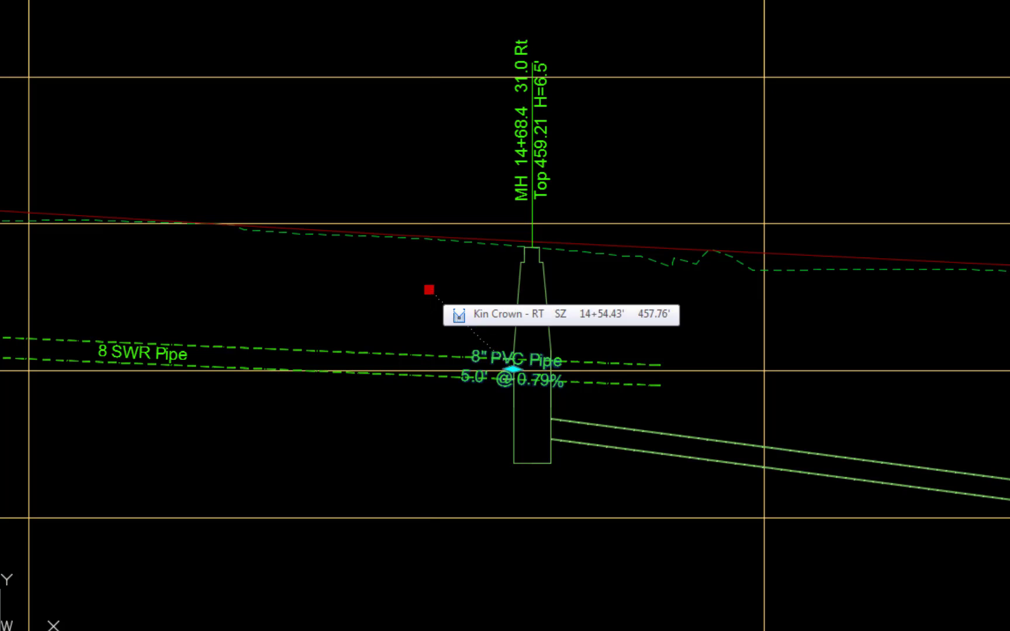
key(Escape)
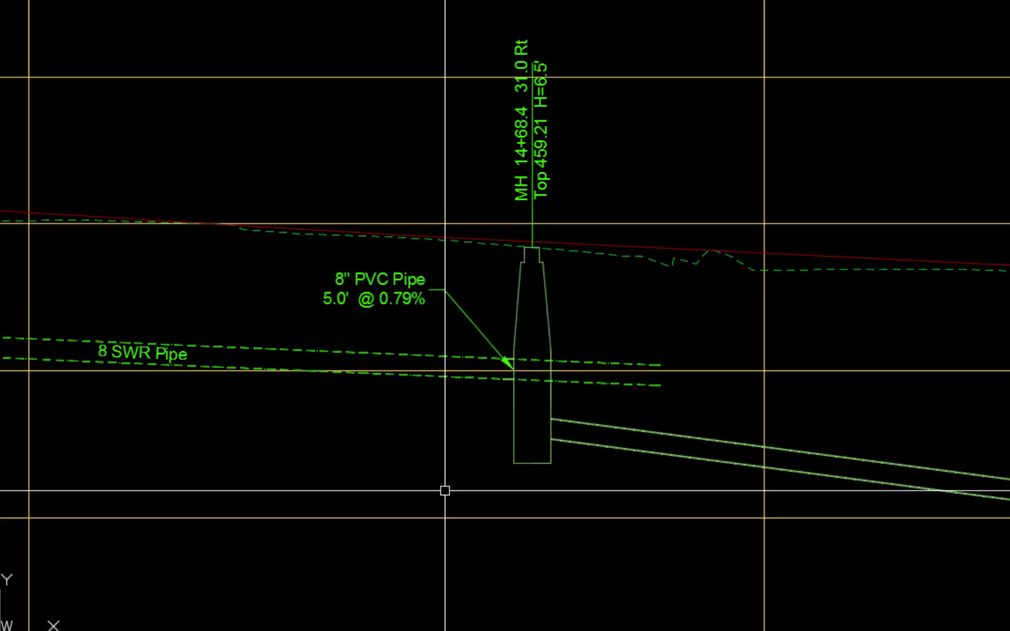
Examine the pipe label's properties and available label styles, keeping C-SWR-Prof 2-Line, and deselect the label
click(384, 289)
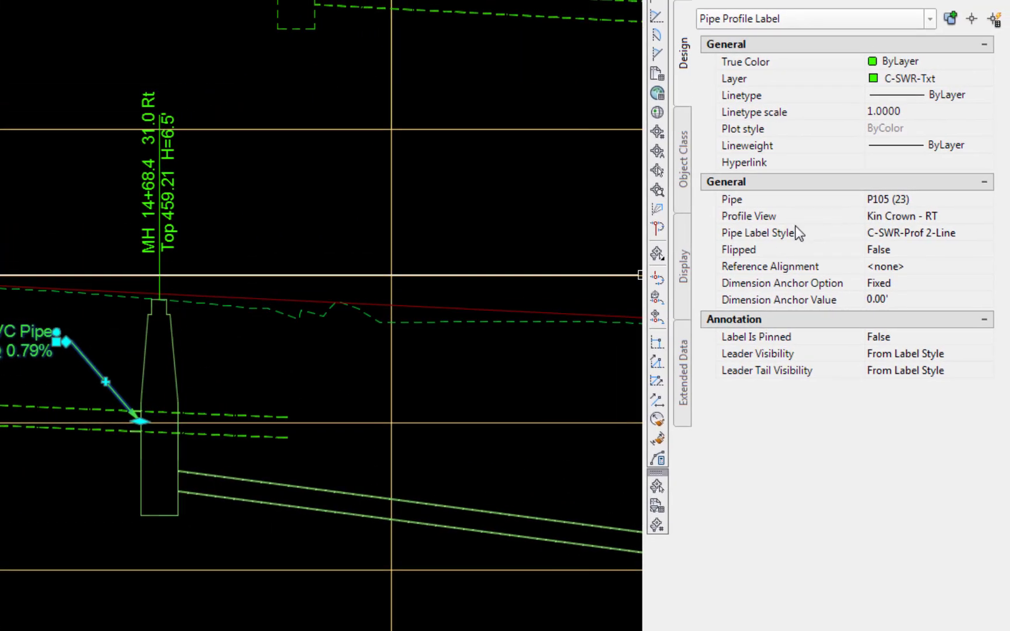
click(883, 231)
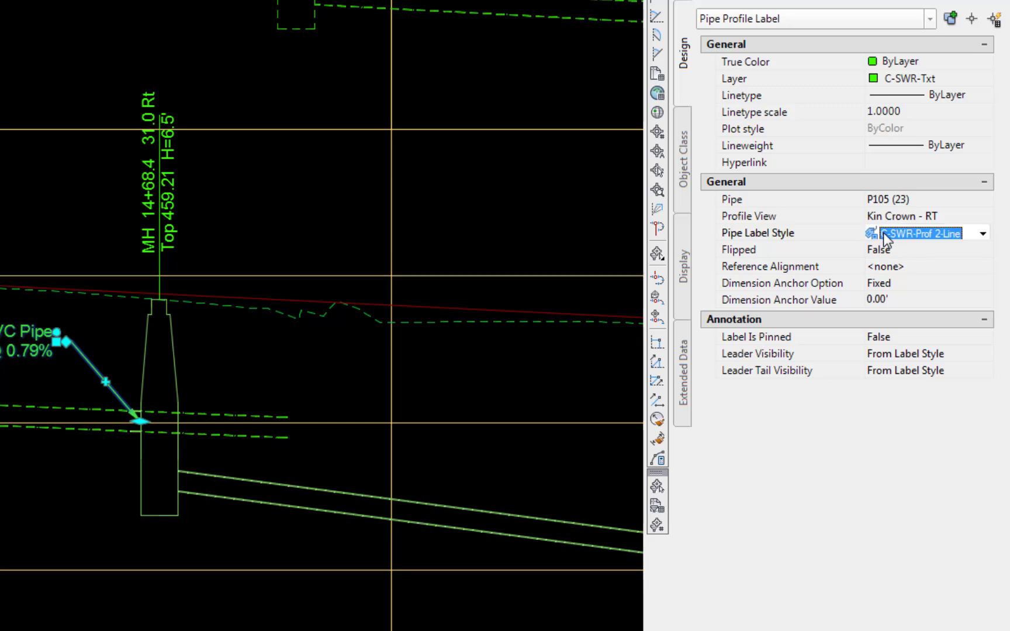
click(986, 233)
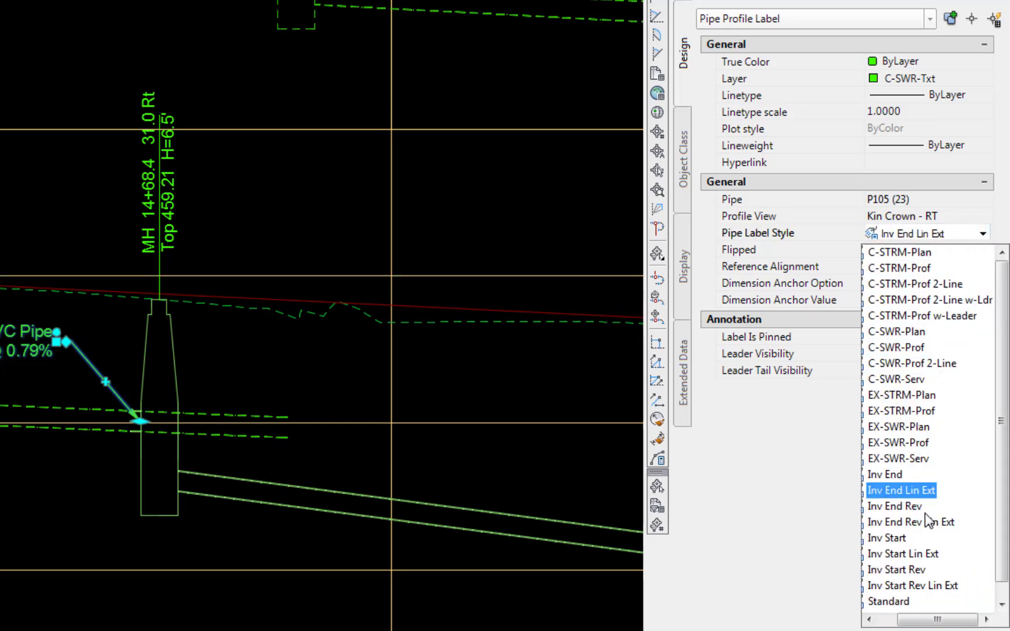
click(911, 363)
key(Escape)
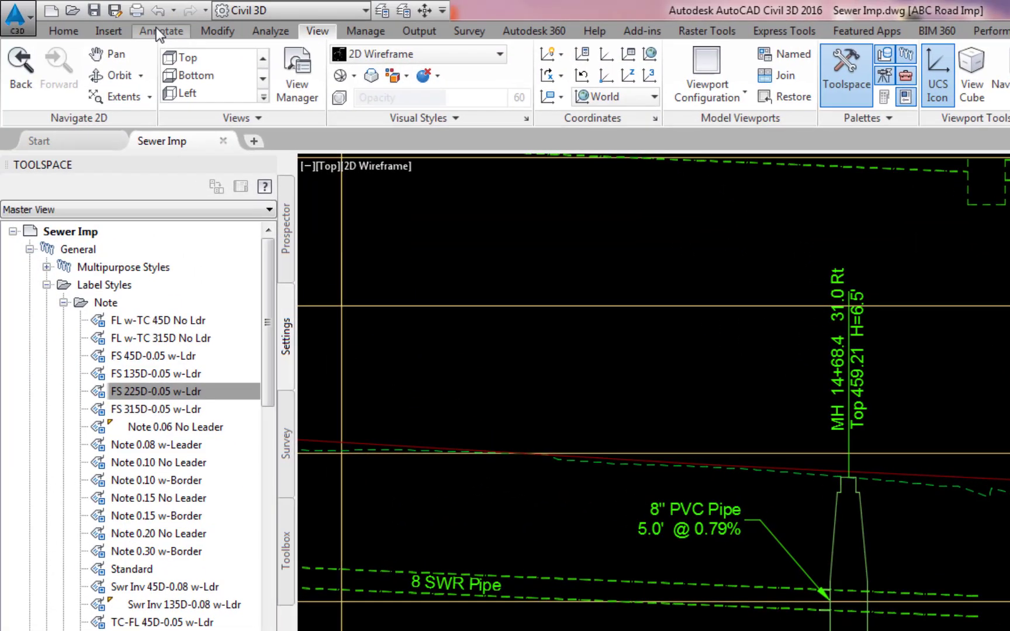
Add a single part profile label in the Inv Start style to the 8" PVC pipe between MH 14+68.4 and MH 16+86.2
click(161, 30)
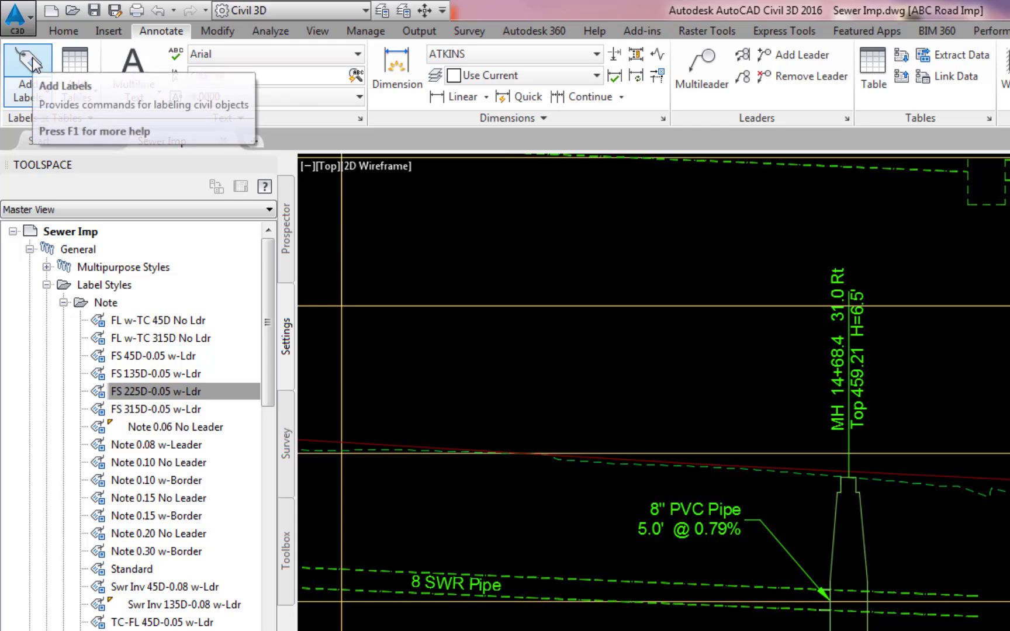
click(32, 62)
click(525, 246)
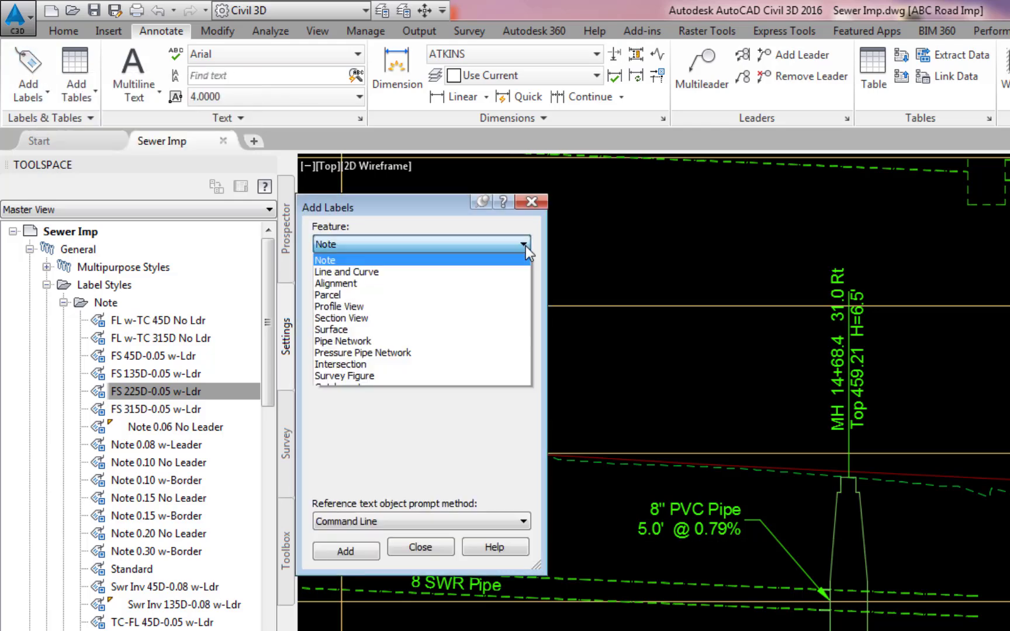
click(366, 343)
click(493, 287)
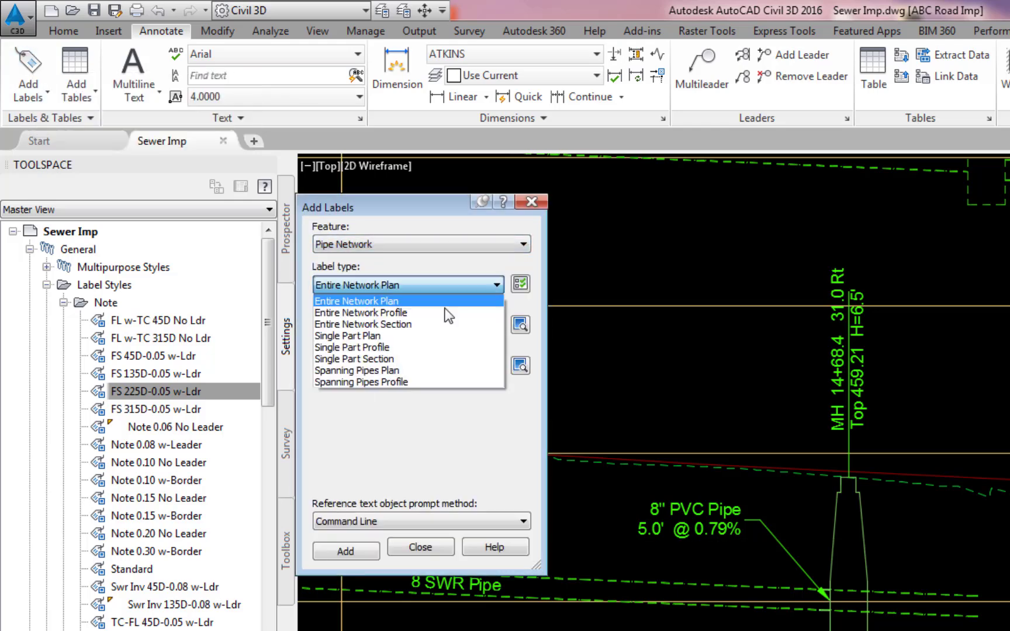
click(385, 353)
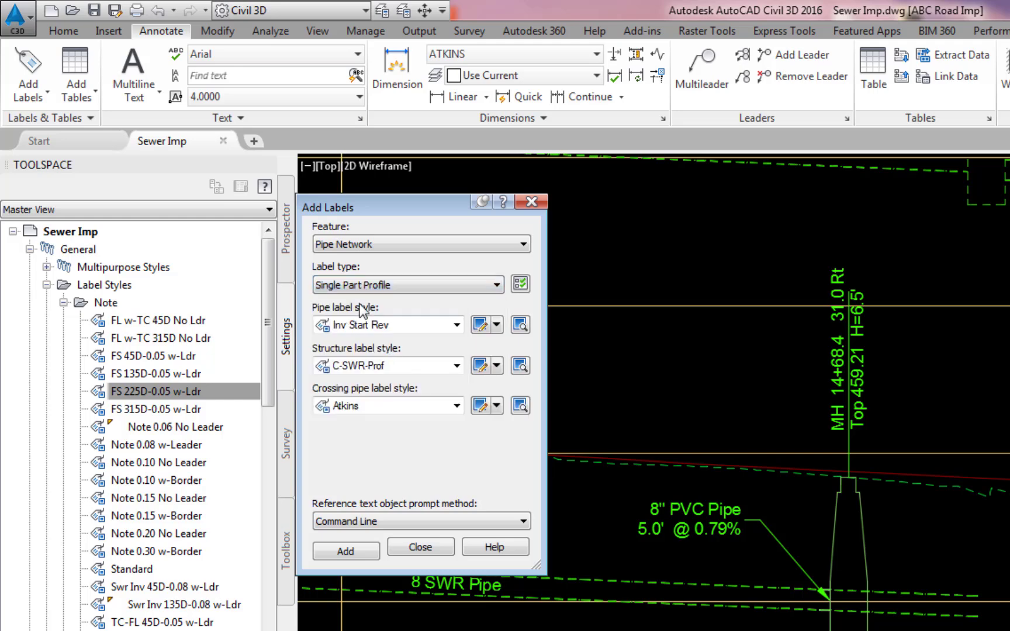
click(456, 325)
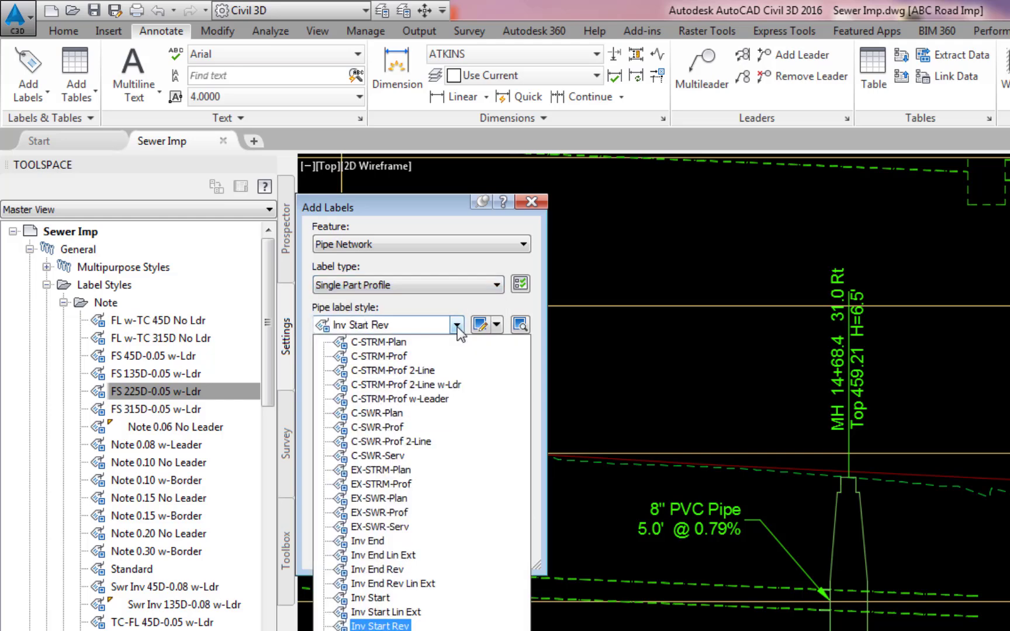
click(374, 596)
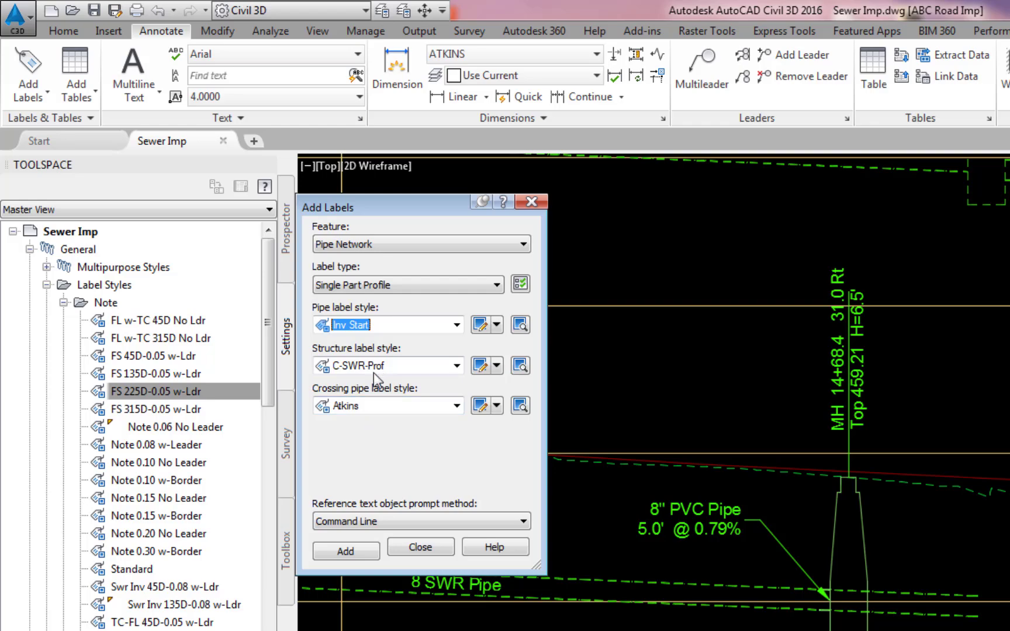
click(353, 550)
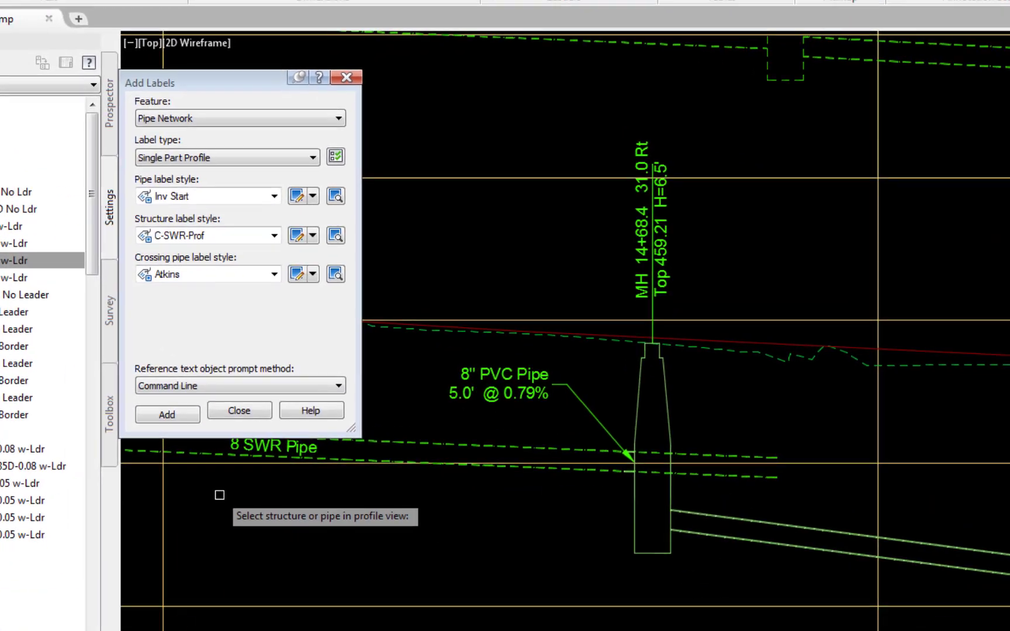
scroll(734, 467, down, 5)
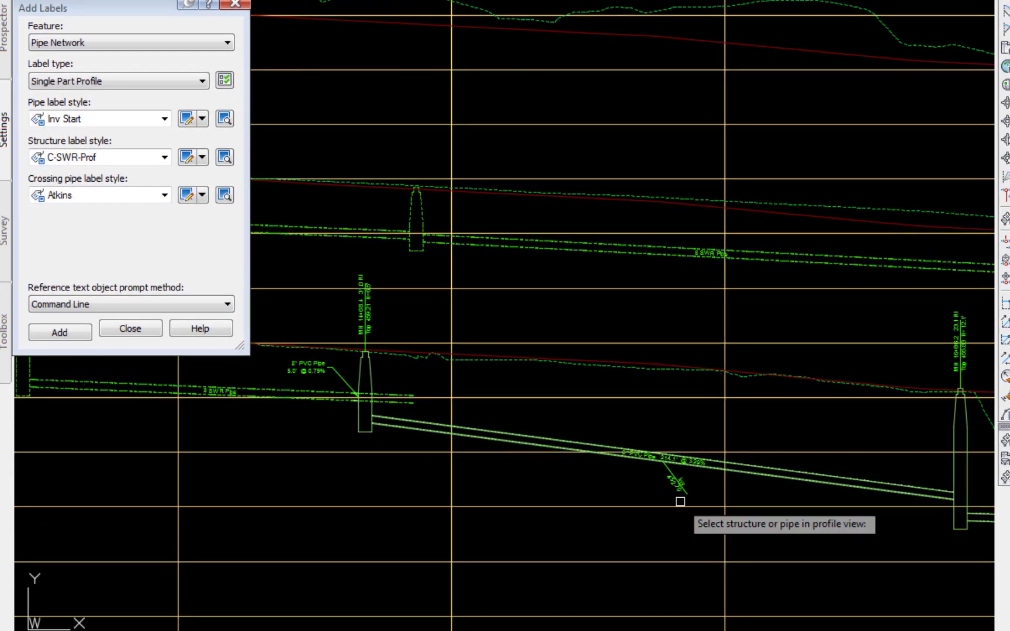
scroll(678, 500, up, 5)
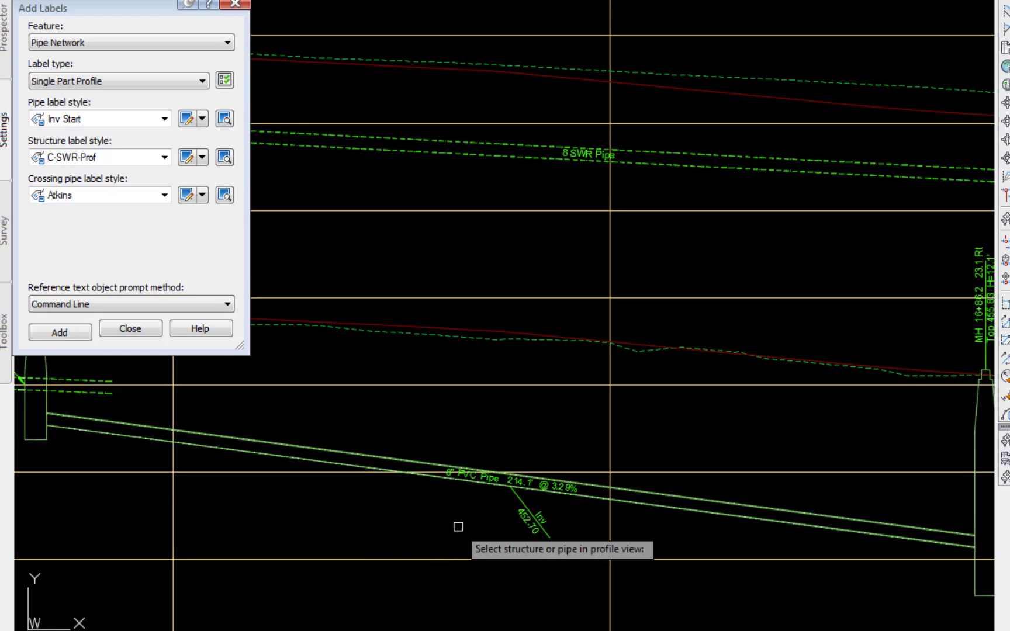
Add an Inv End label to the same 8" PVC pipe between the two manholes and finish labeling
click(164, 119)
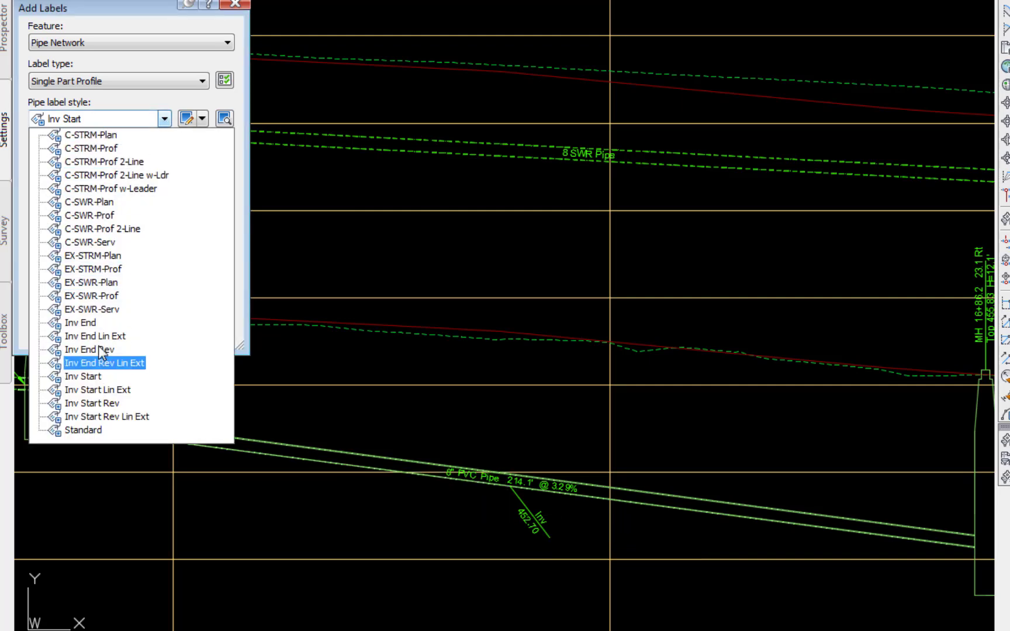
click(82, 322)
click(64, 330)
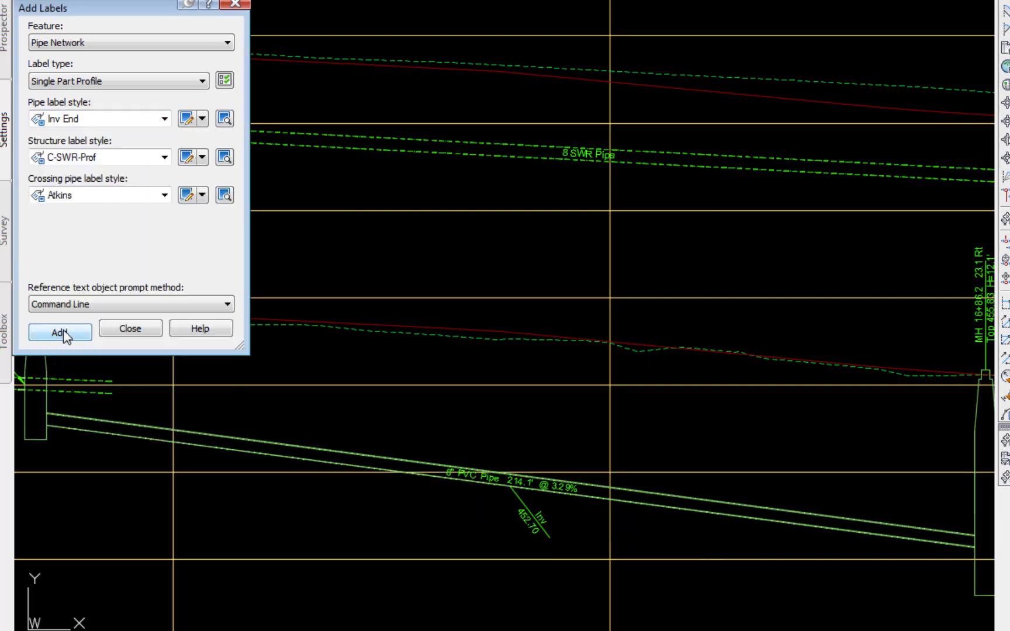
click(666, 506)
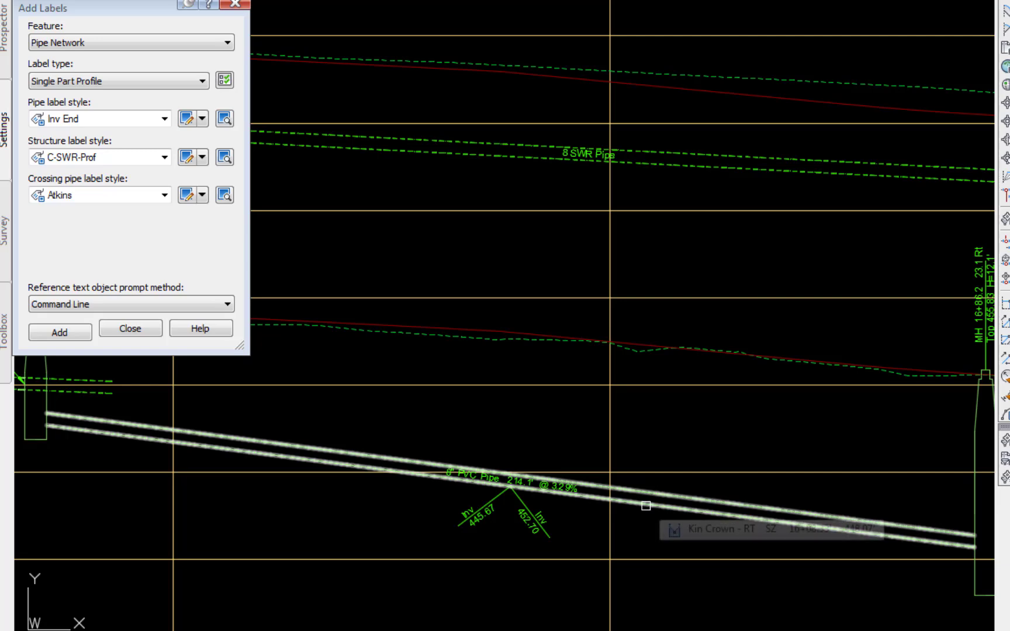
key(Escape)
Move the Inv Start label to the pipe's end at MH 14+68.4 and the Inv End label to its end at MH 16+86.2
click(538, 519)
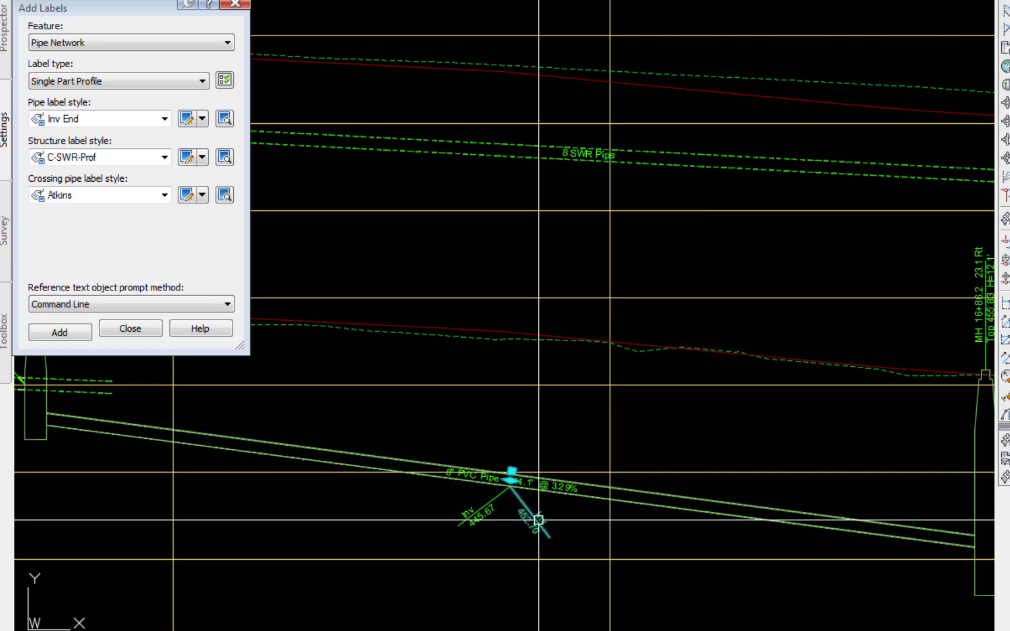
click(510, 480)
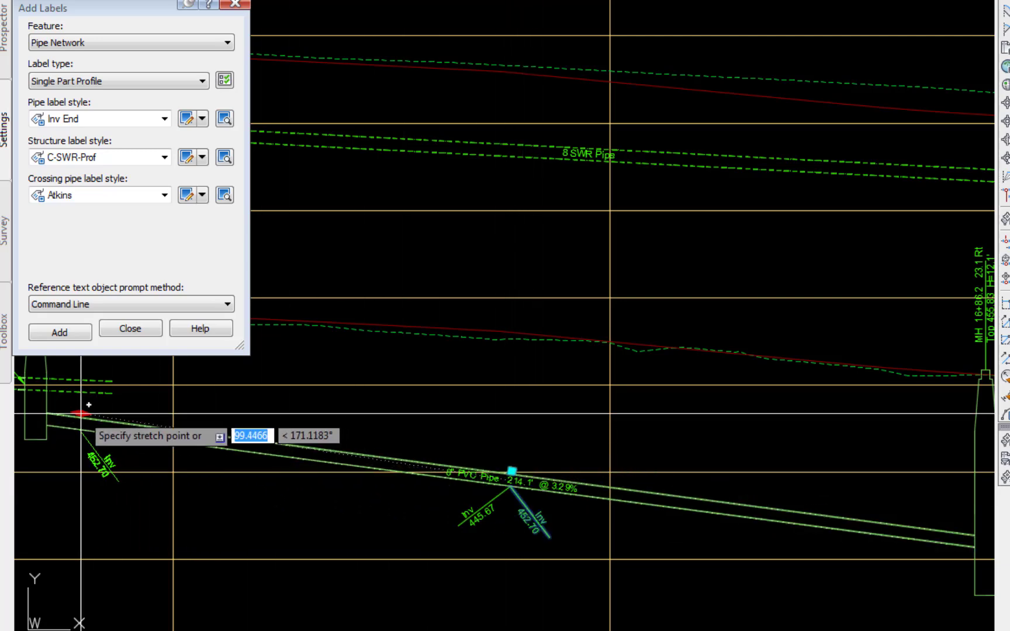
click(51, 415)
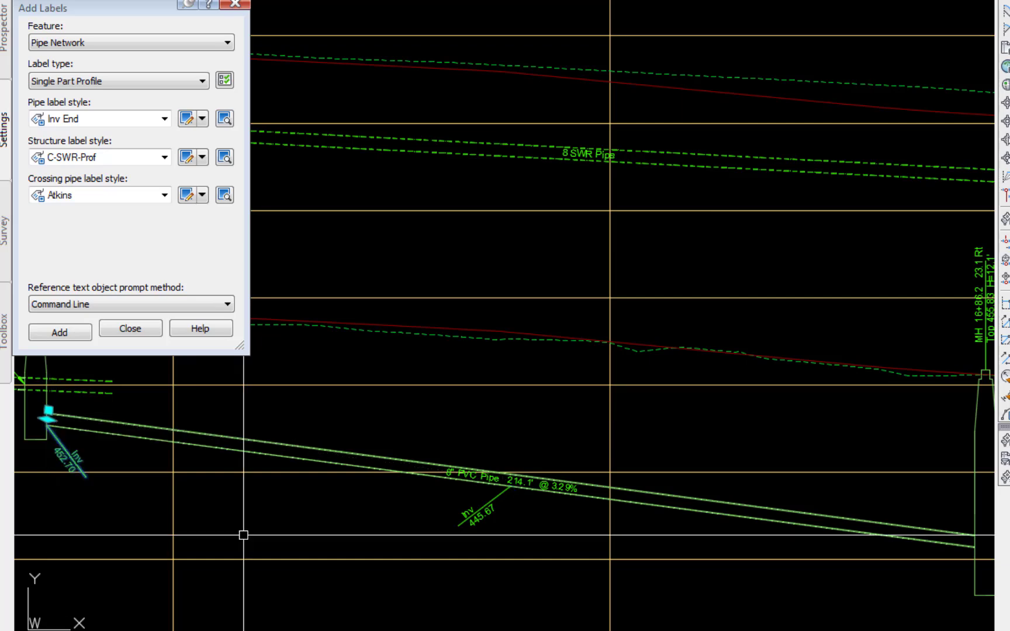
click(479, 513)
click(510, 480)
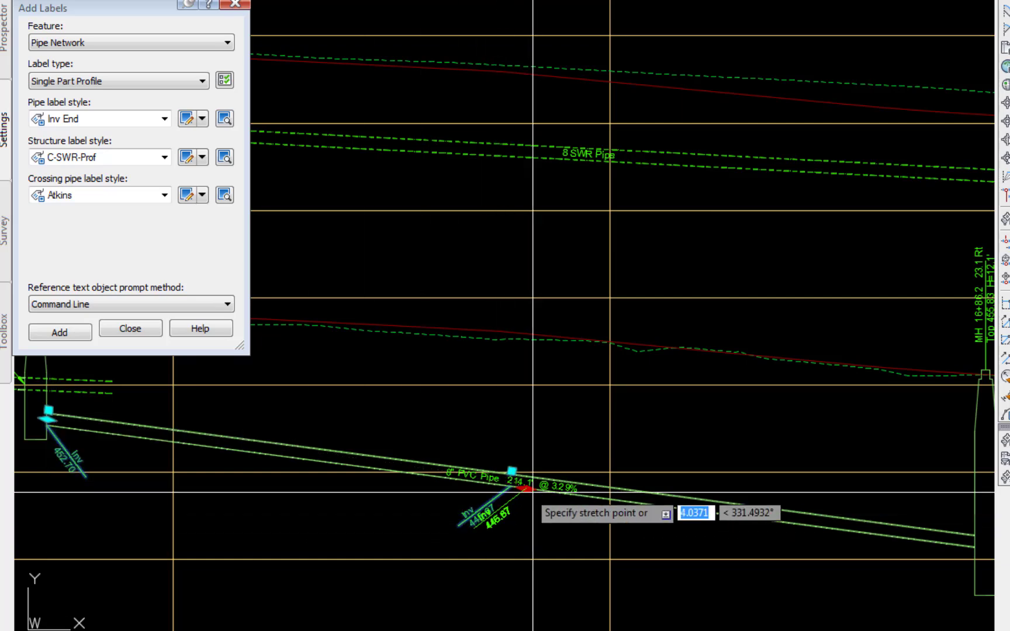
click(975, 533)
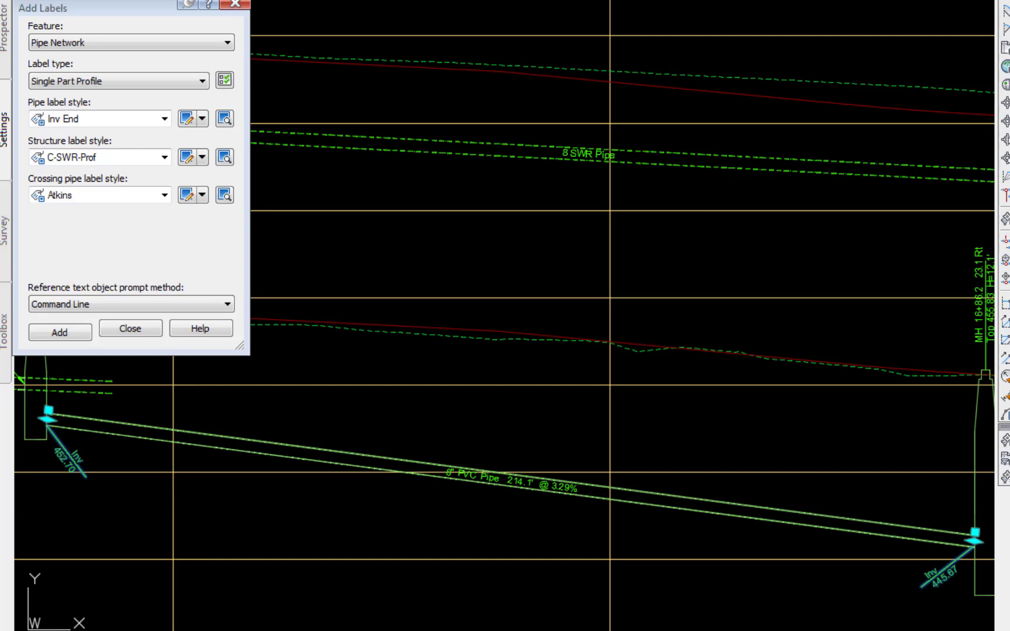
Try the Inv Start Rev, Inv Start Lin Ext and Inv Start Rev Lin Ext styles on the invert label at MH 14+68.4, and restore Inv Start
mouse_move(199, 498)
middle_down()
mouse_move(360, 532)
mouse_move(603, 513)
mouse_move(672, 479)
mouse_move(642, 532)
middle_up()
scroll(604, 514, up, 2)
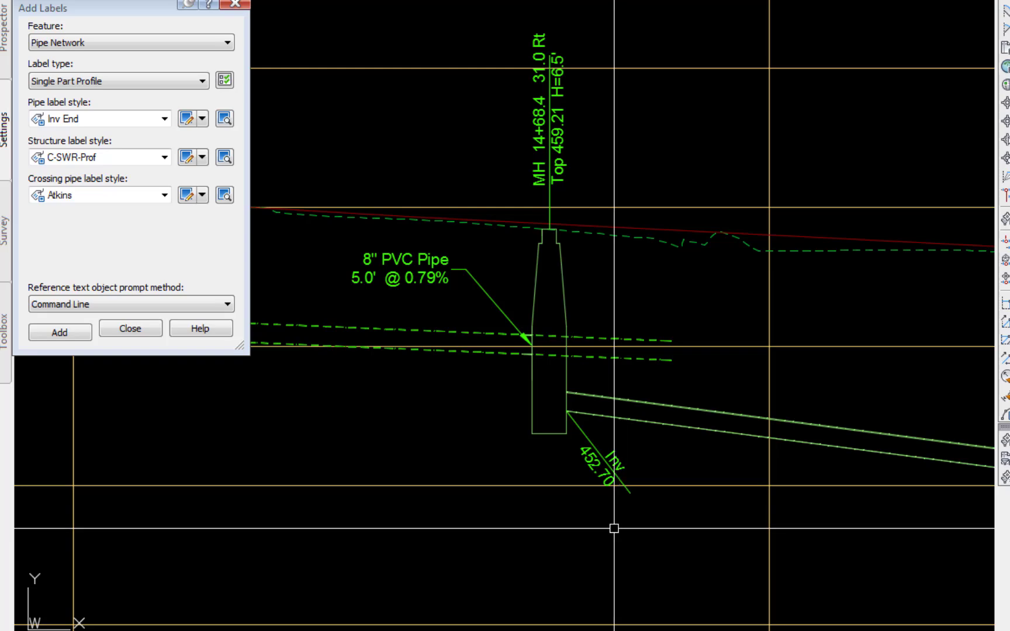
click(595, 450)
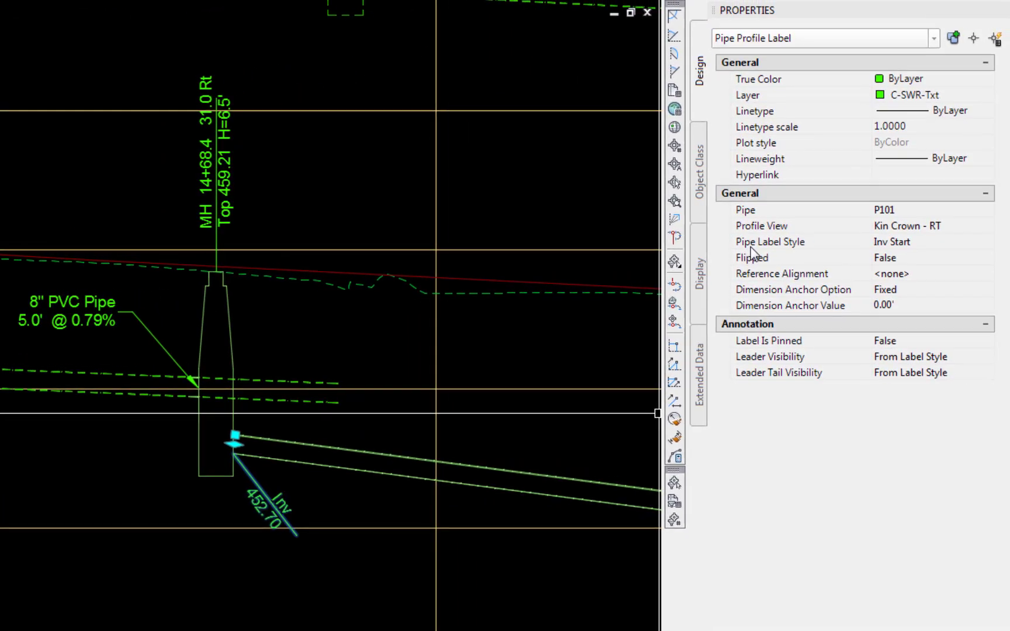
click(920, 244)
click(985, 243)
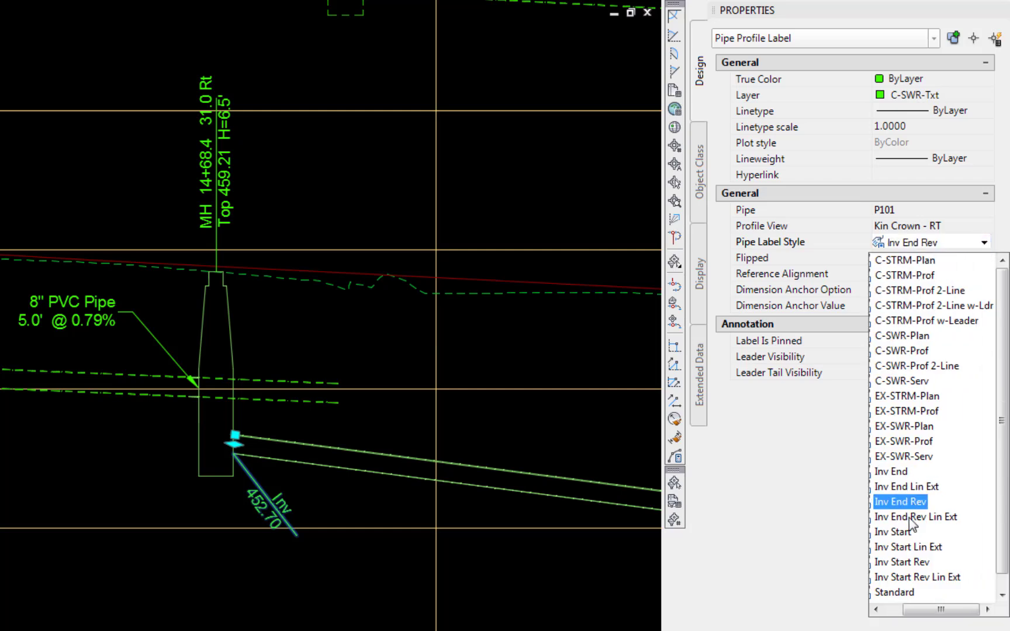
click(898, 564)
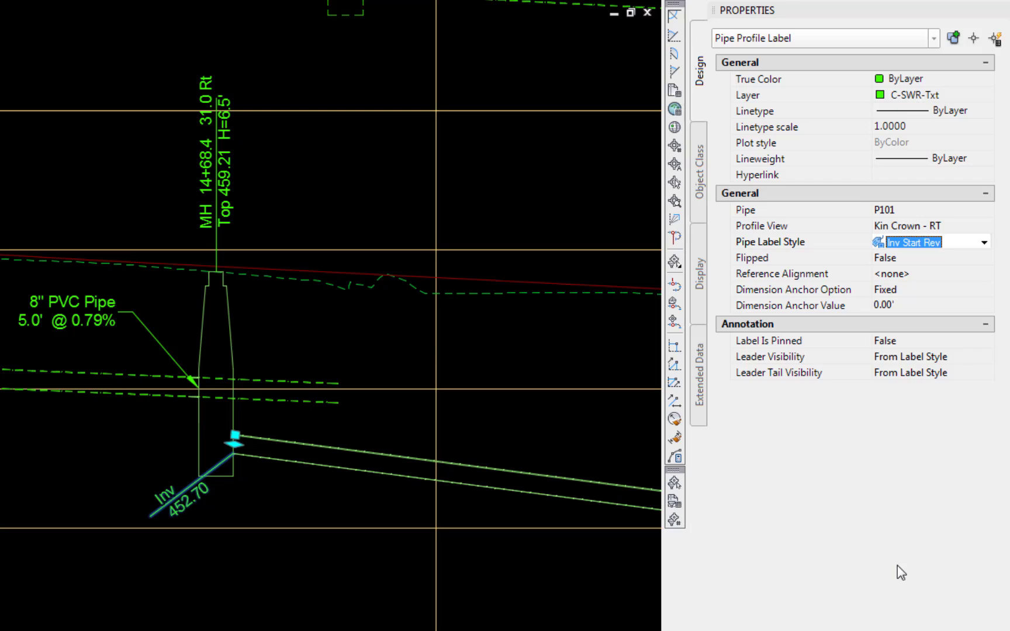
click(985, 242)
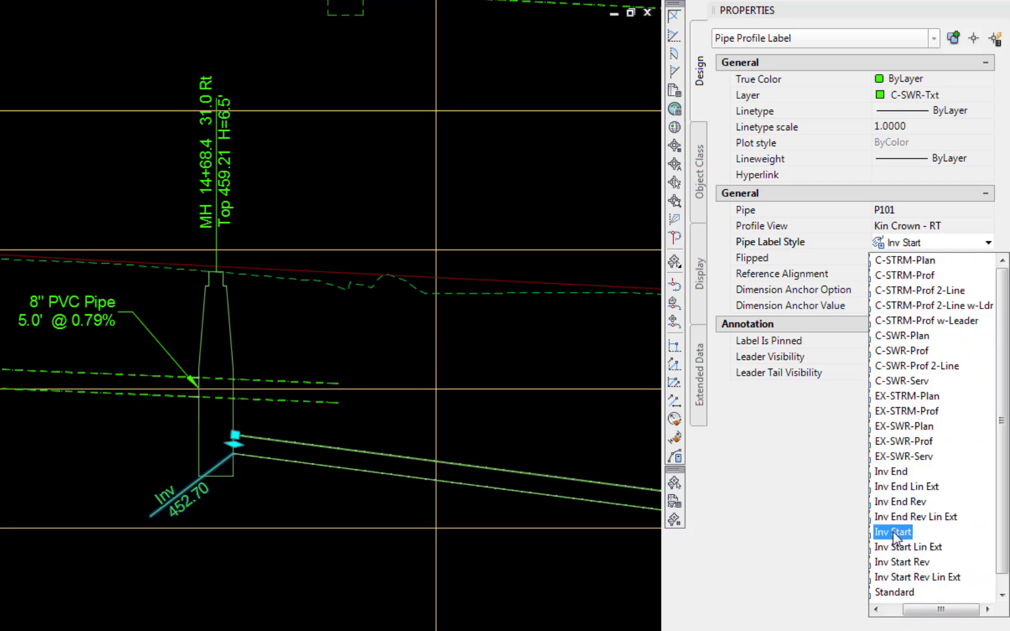
click(886, 549)
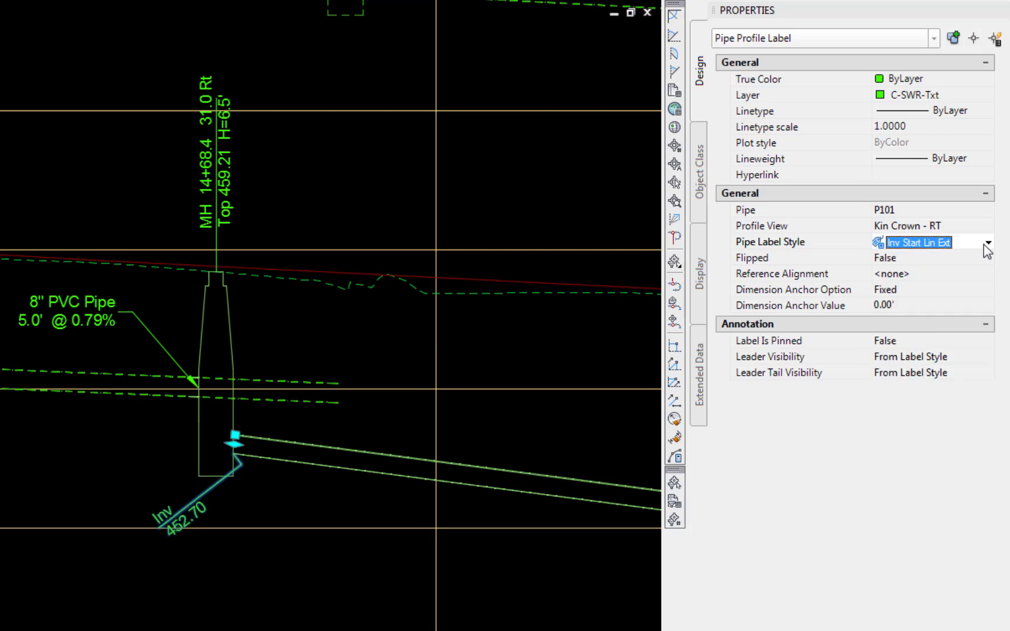
click(986, 242)
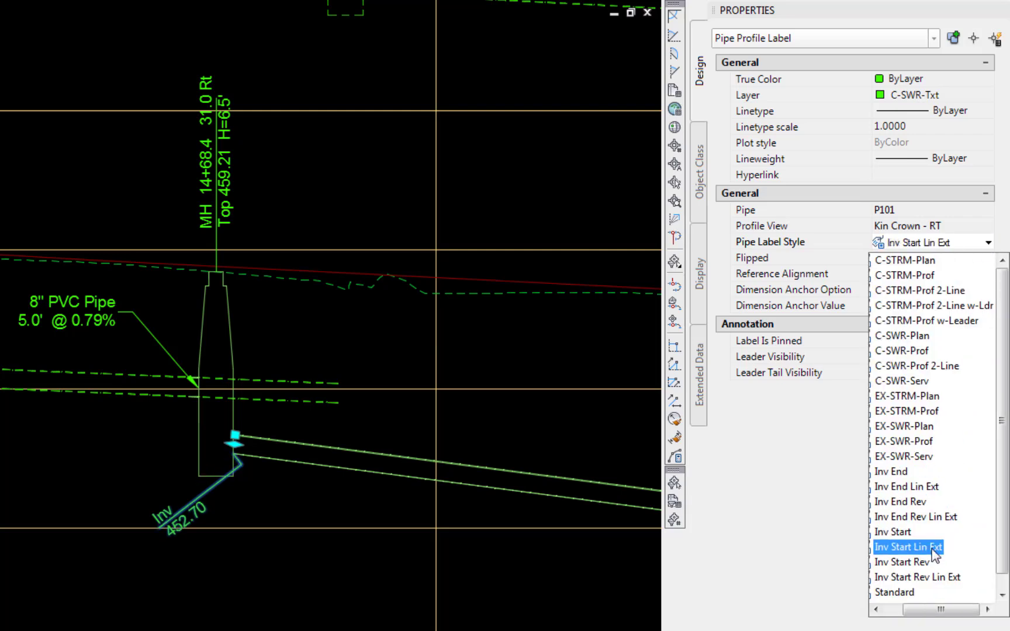
click(917, 576)
click(987, 243)
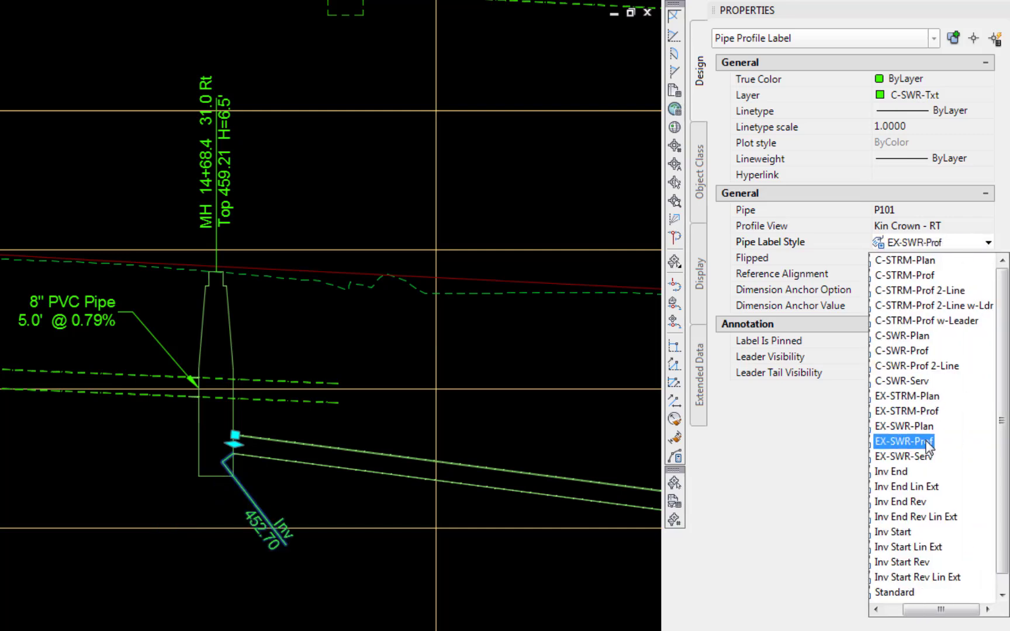
click(892, 531)
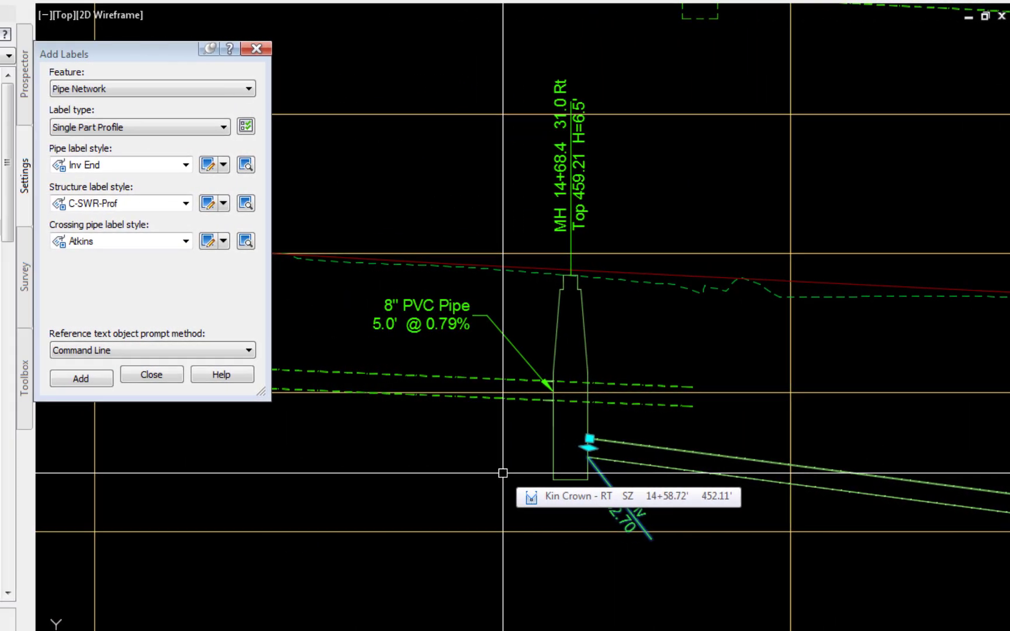
Add an Inv End label to the short 5.0' 8" PVC pipe entering MH 14+68.4 and end the labeling command
click(81, 378)
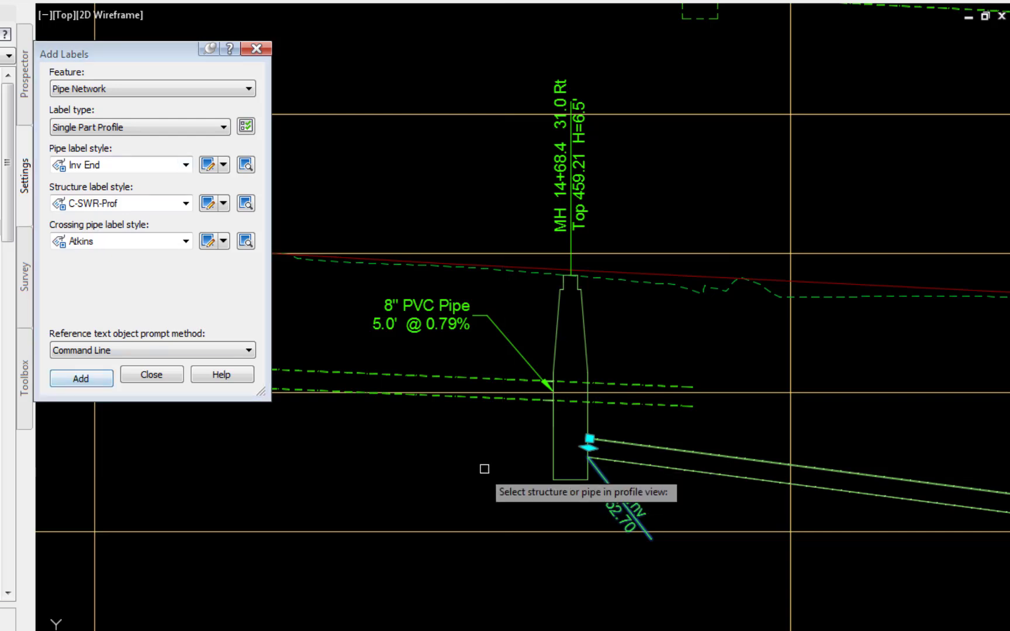
click(547, 401)
click(590, 461)
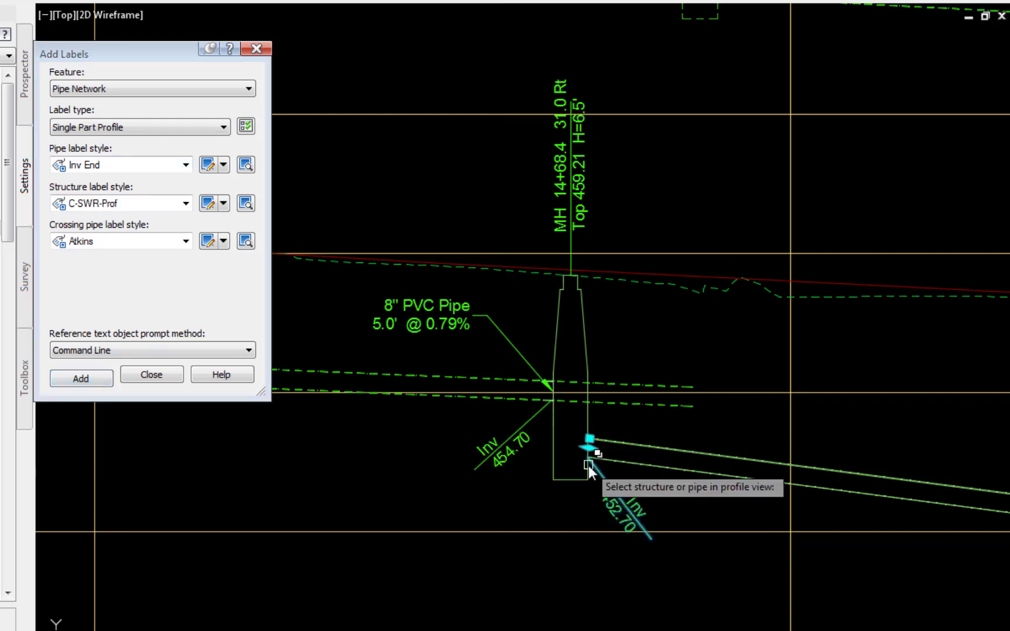
key(Escape)
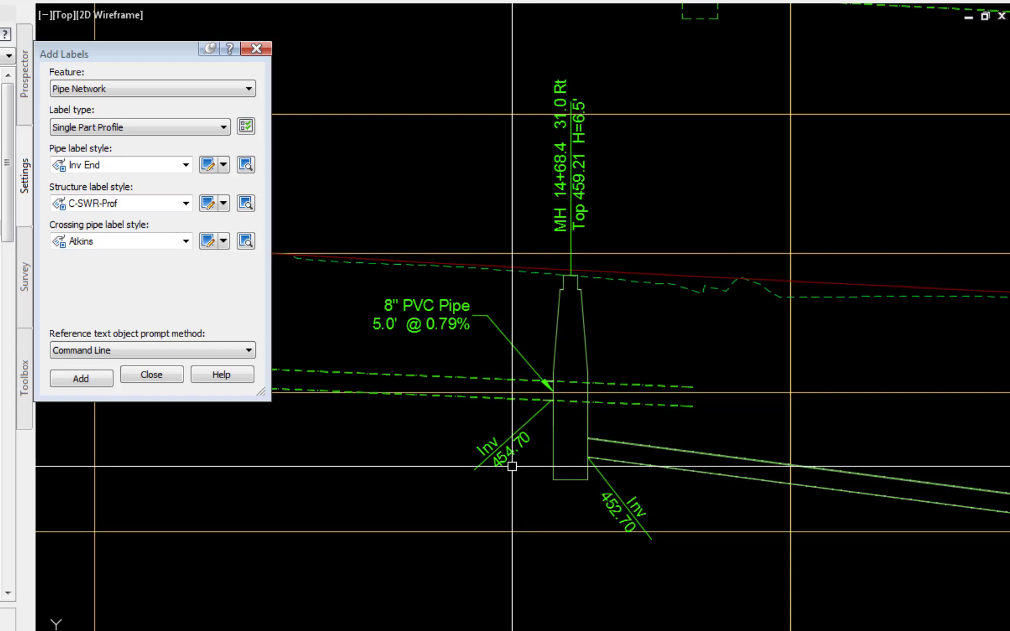
Add the line "Field Verify" below the elevation in the Inv End label at MH 14+68.4, and select the label
click(514, 465)
right_click(394, 484)
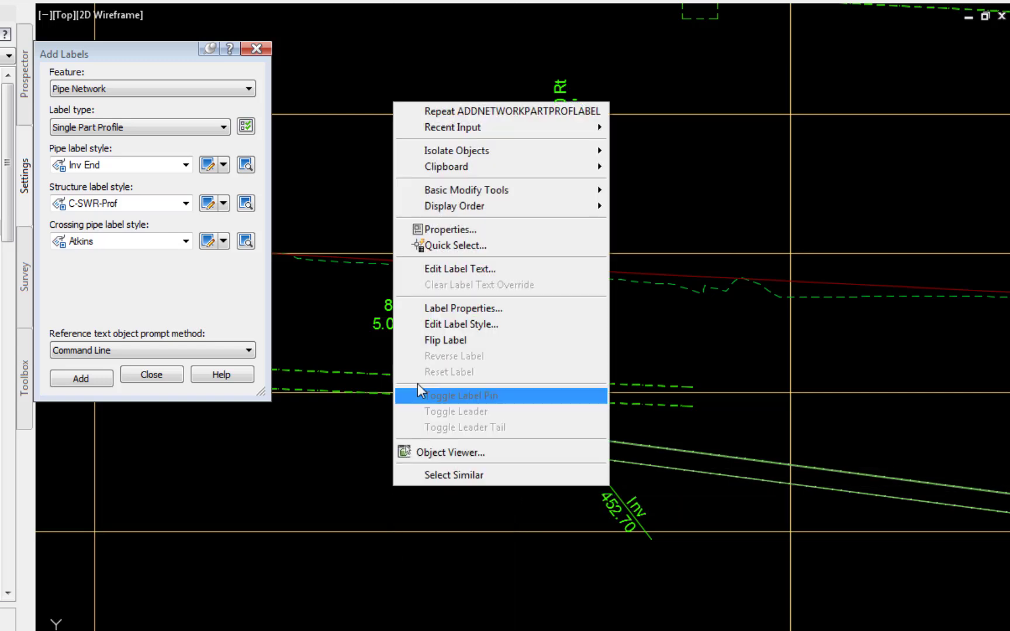
click(451, 268)
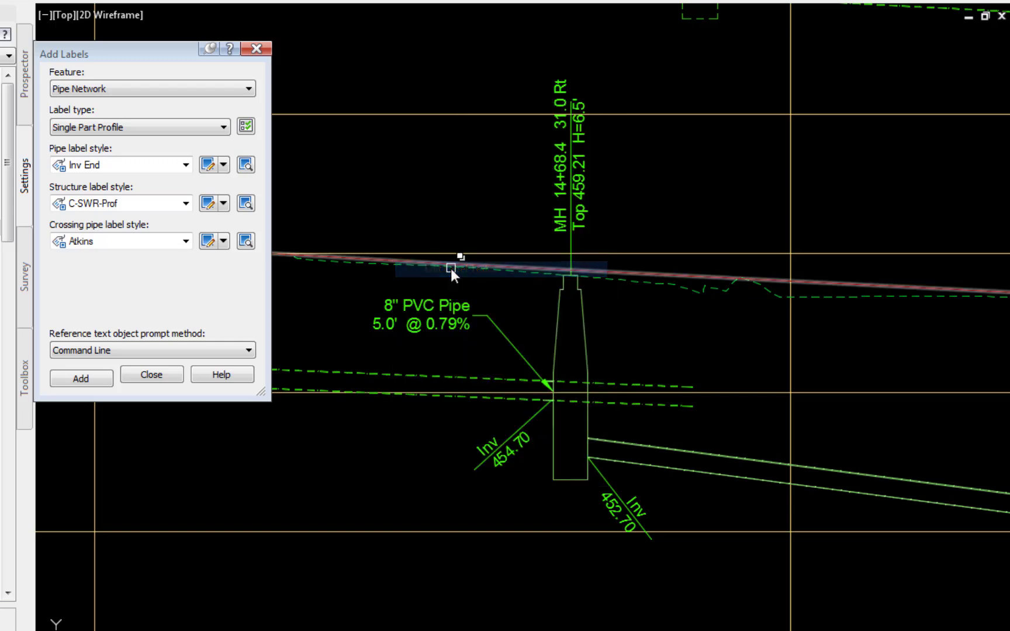
key(Return)
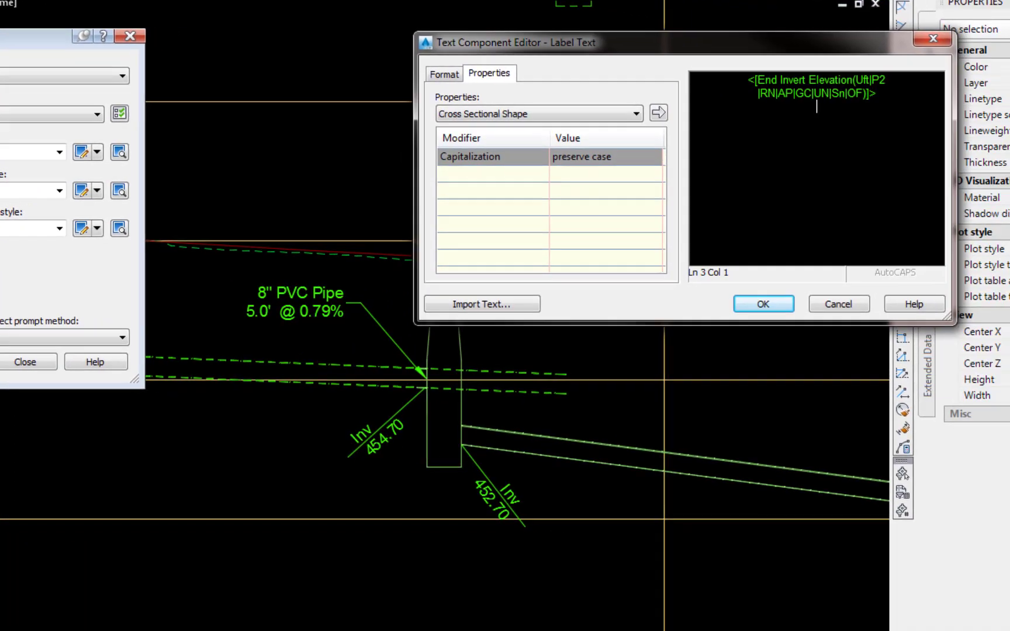
text(Field m)
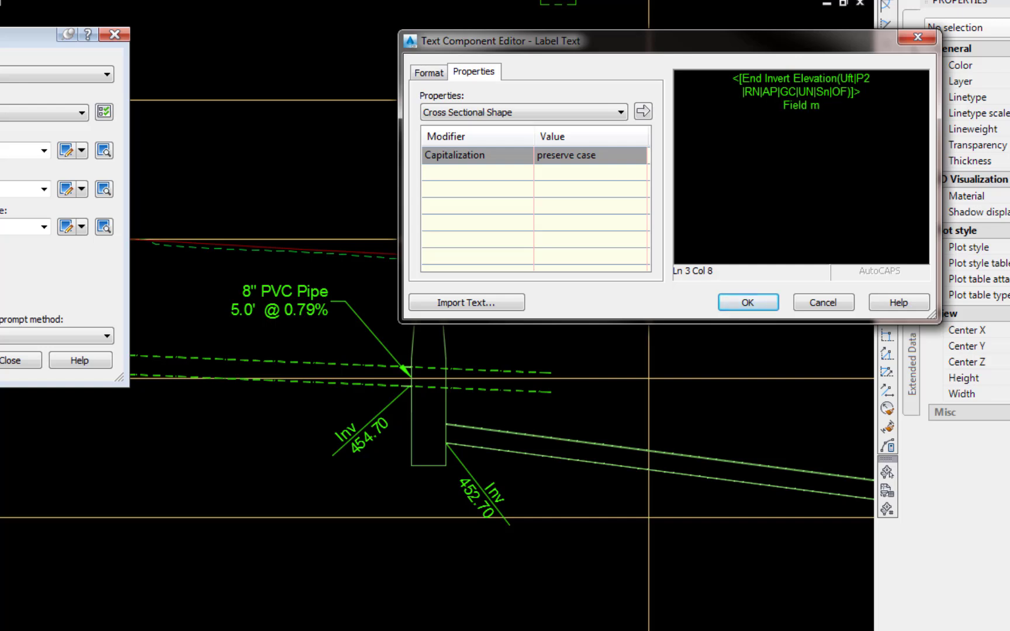
key(BackSpace)
text(Verify)
click(744, 310)
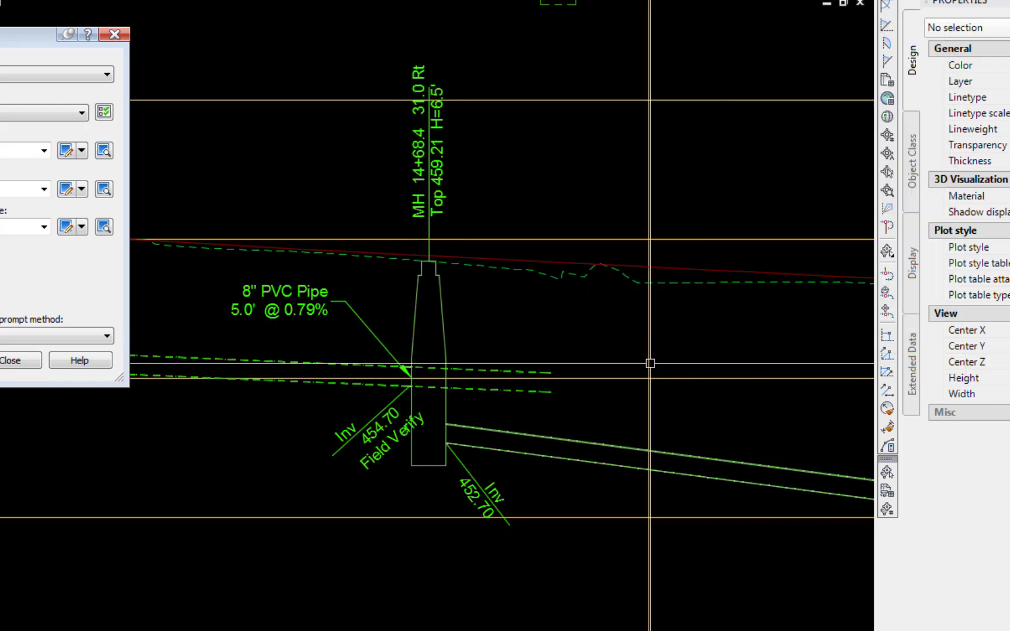
click(375, 430)
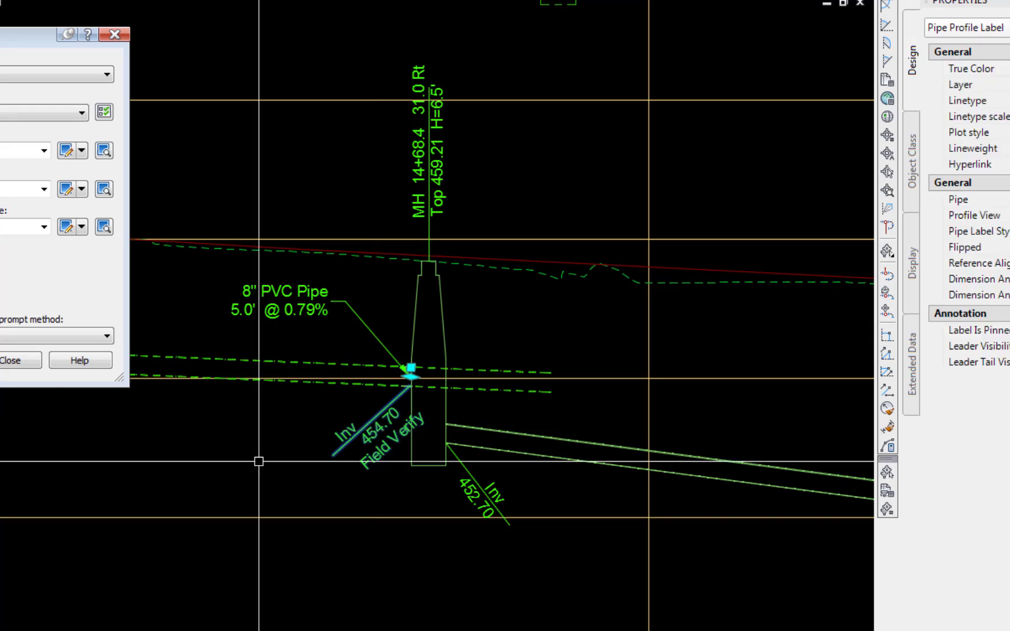
Set the justification of the elevation and "Field Verify" text in the Inv End label at MH 14+68.4 to Left
right_click(233, 468)
click(328, 251)
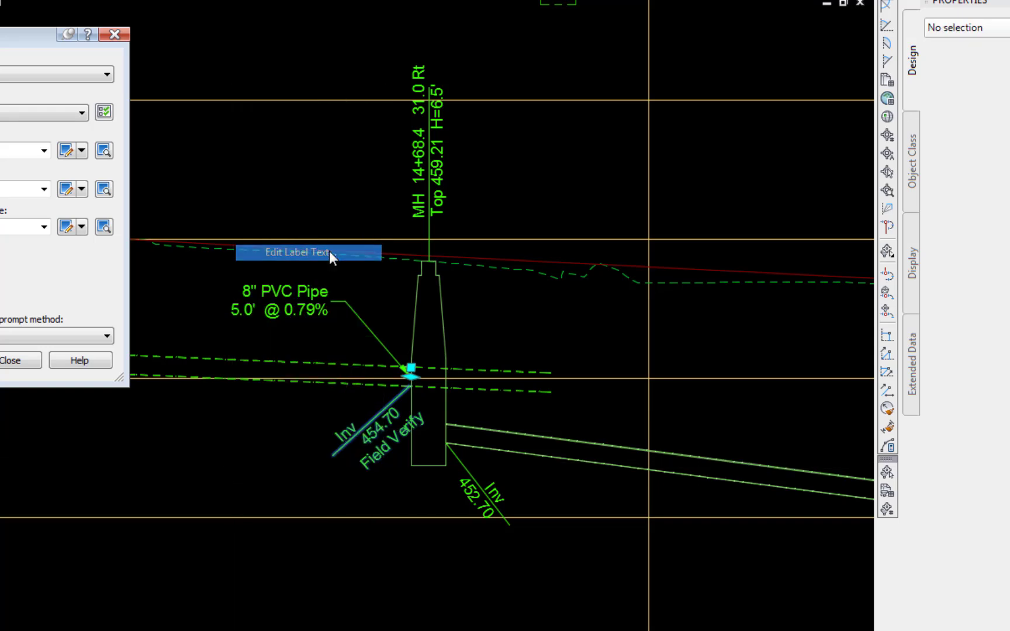
click(368, 438)
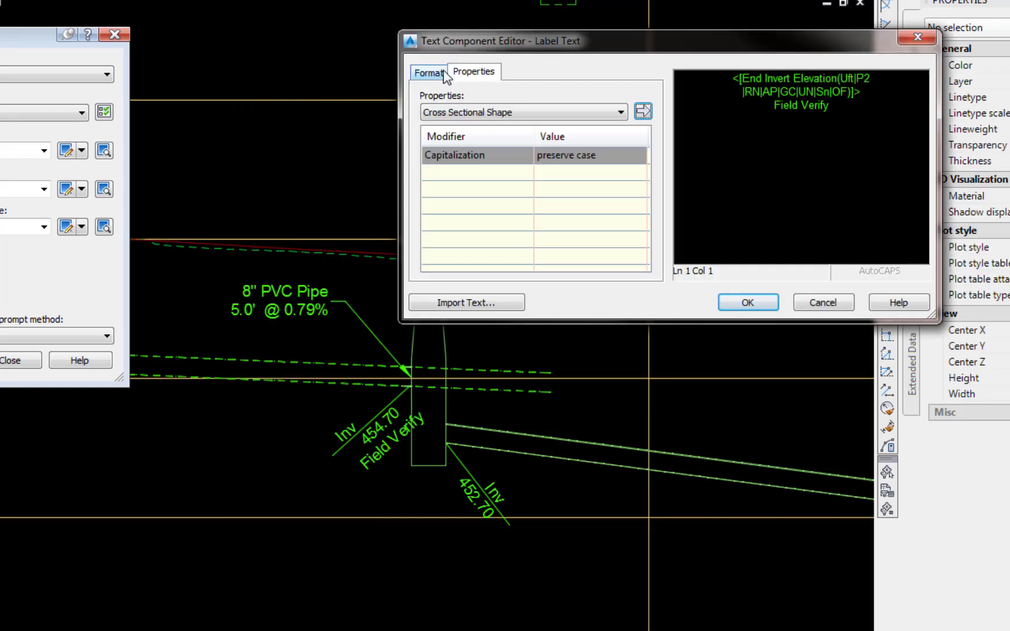
click(431, 72)
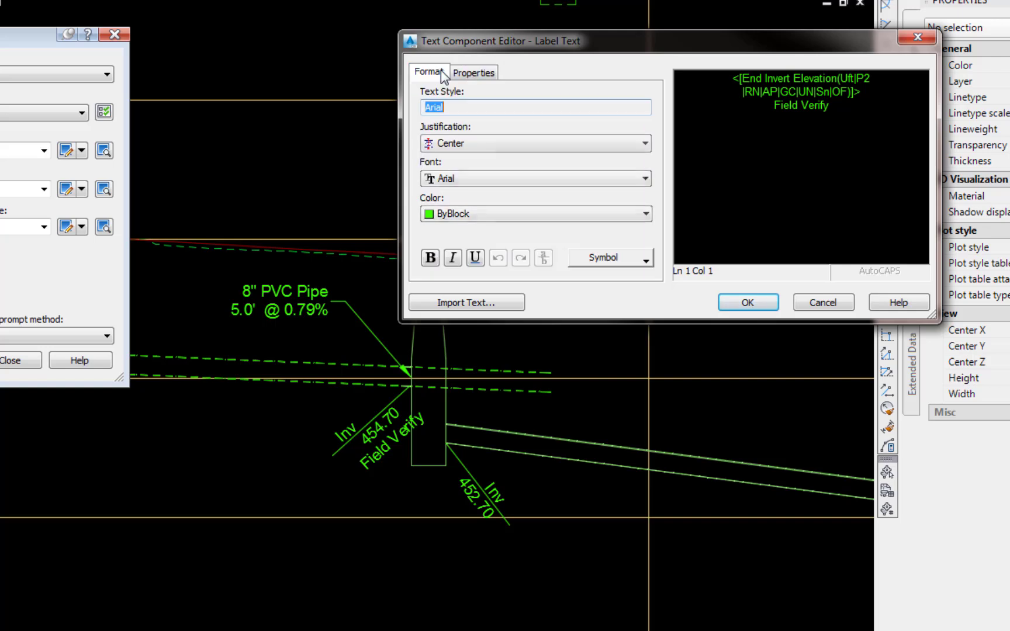
click(645, 143)
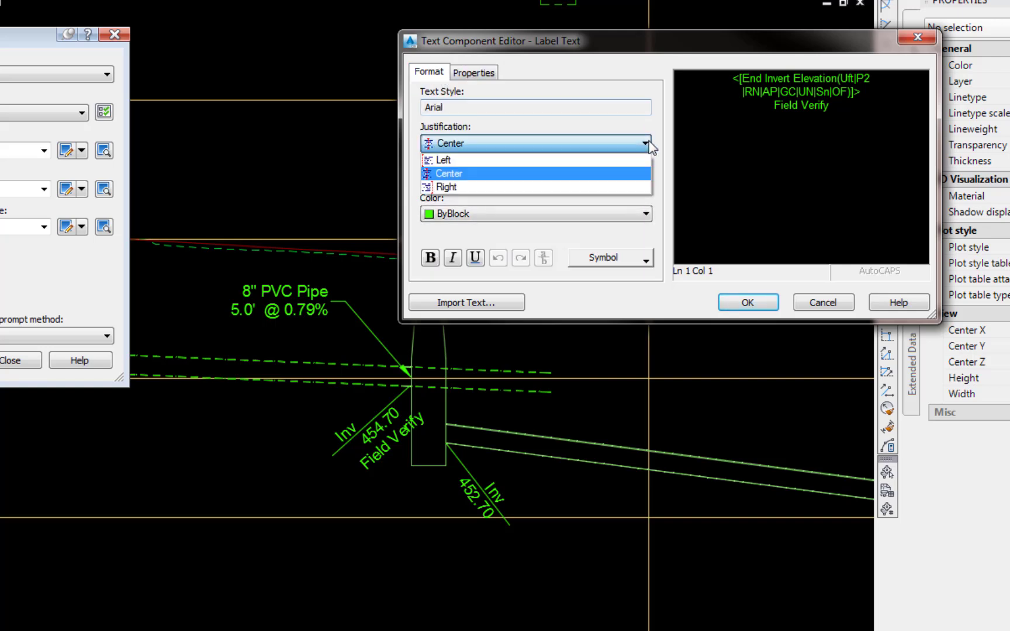
click(443, 159)
click(748, 302)
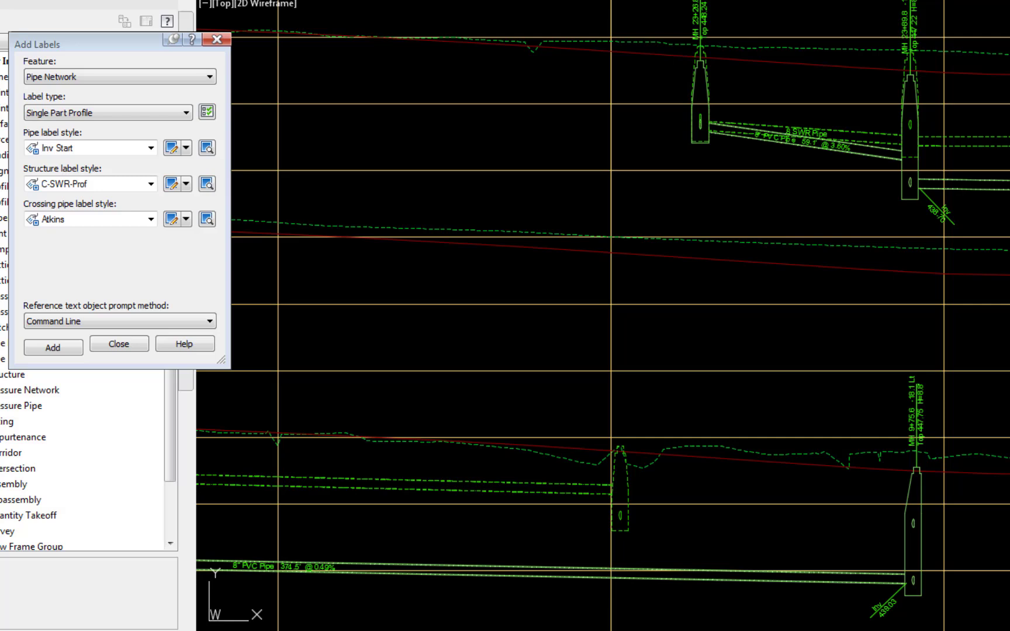
Add an Inv Start label and an Inv End label to the 59.1' 8" PVC pipe entering MH 23+89.8
click(51, 348)
click(860, 157)
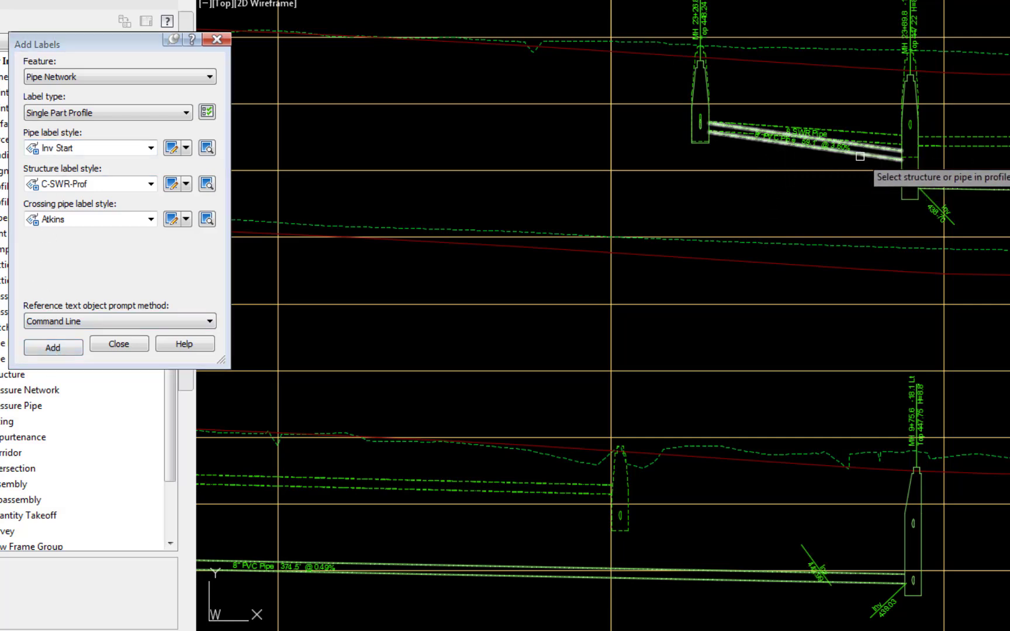
click(151, 148)
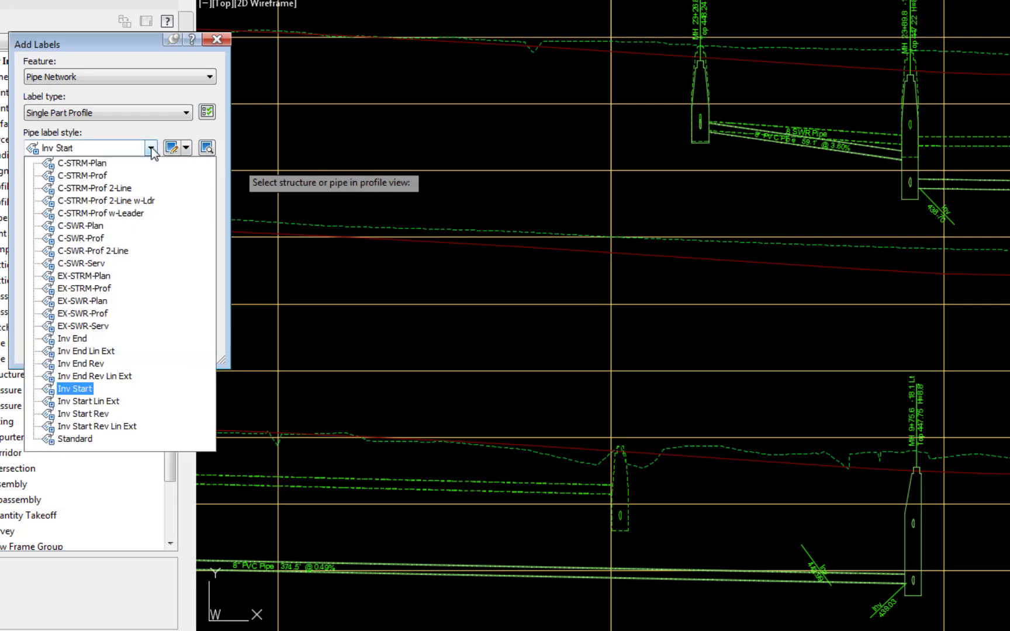
click(72, 339)
click(51, 348)
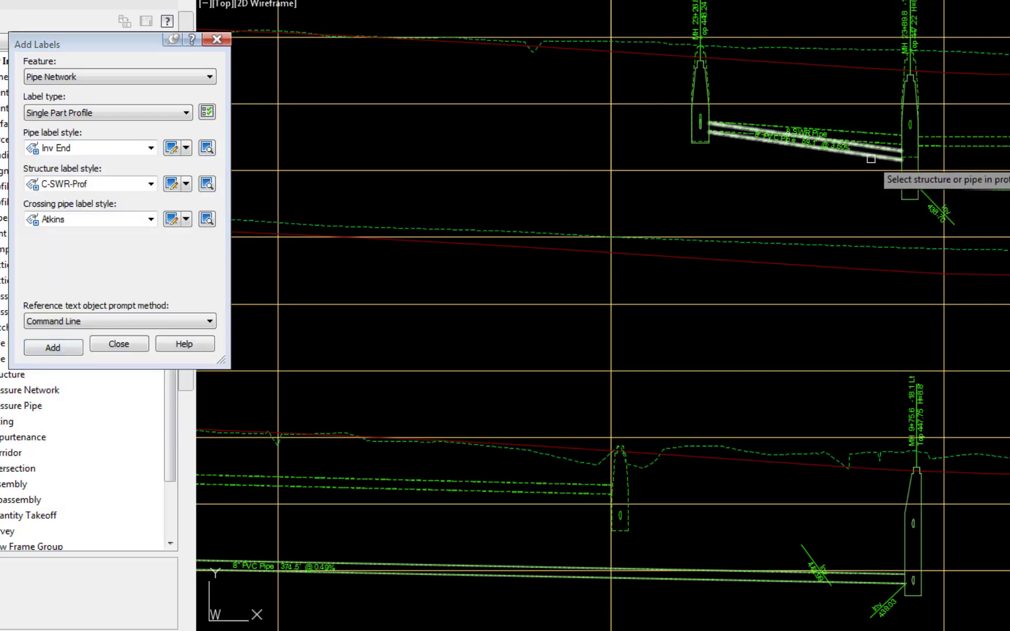
click(816, 548)
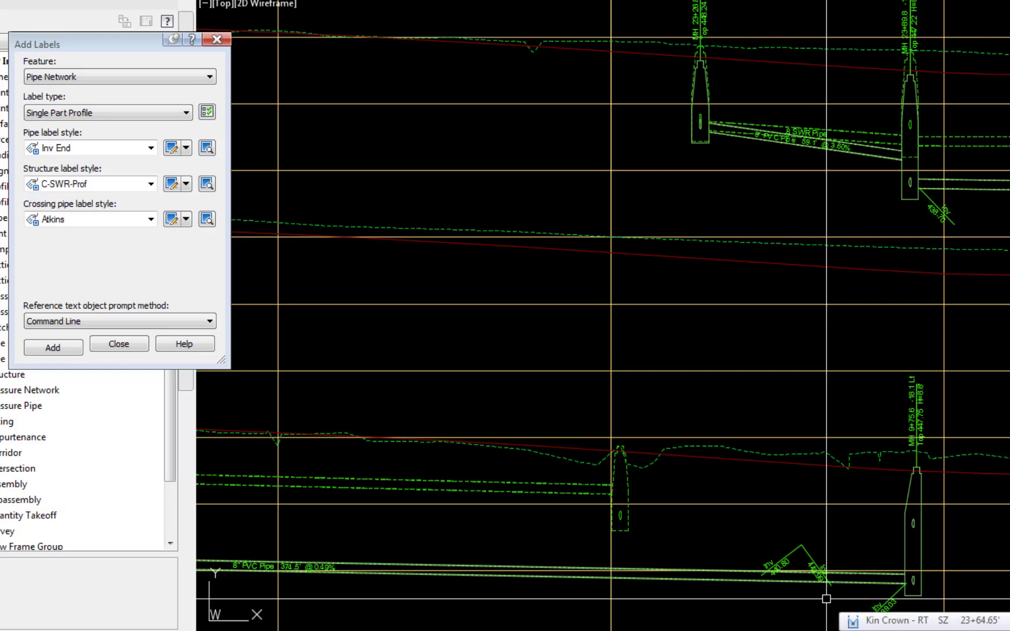
Move both new invert labels together from the lower profile view up to the 59.1' 8" PVC pipe's midpoint
click(798, 554)
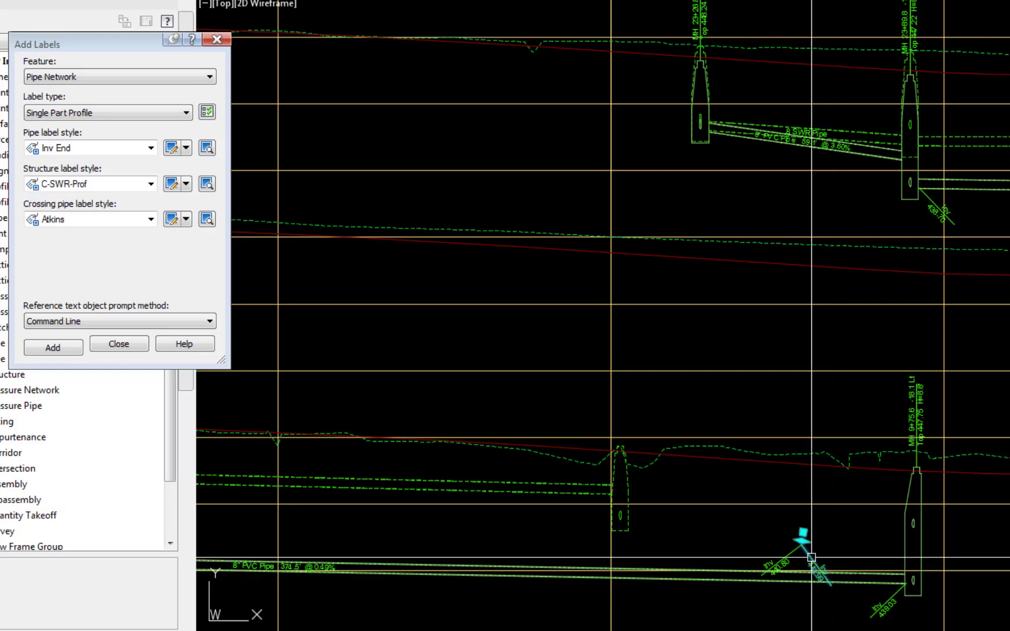
click(802, 533)
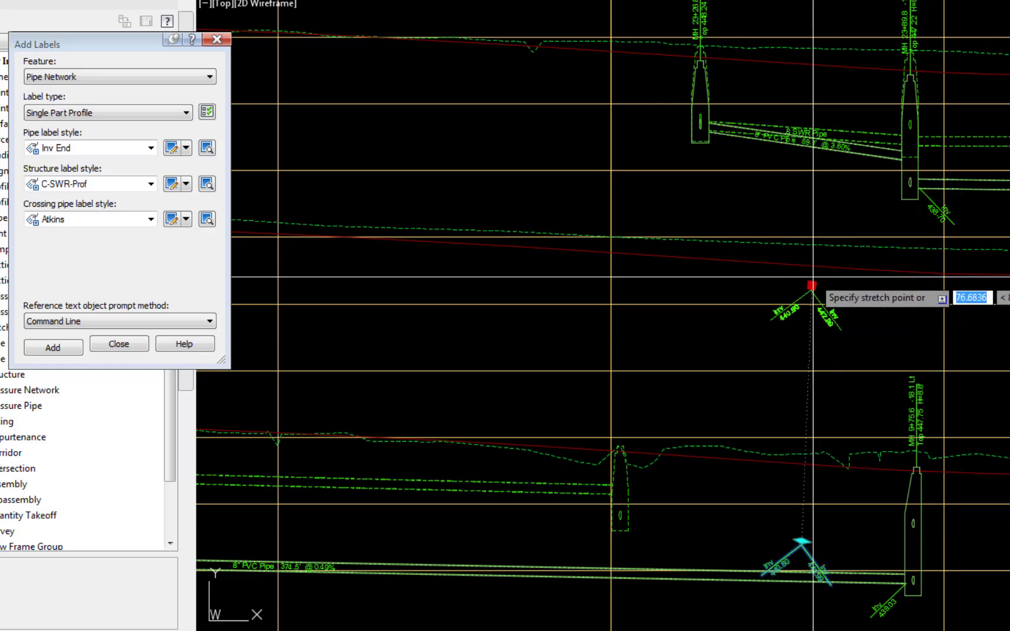
scroll(818, 146, up, 4)
click(787, 138)
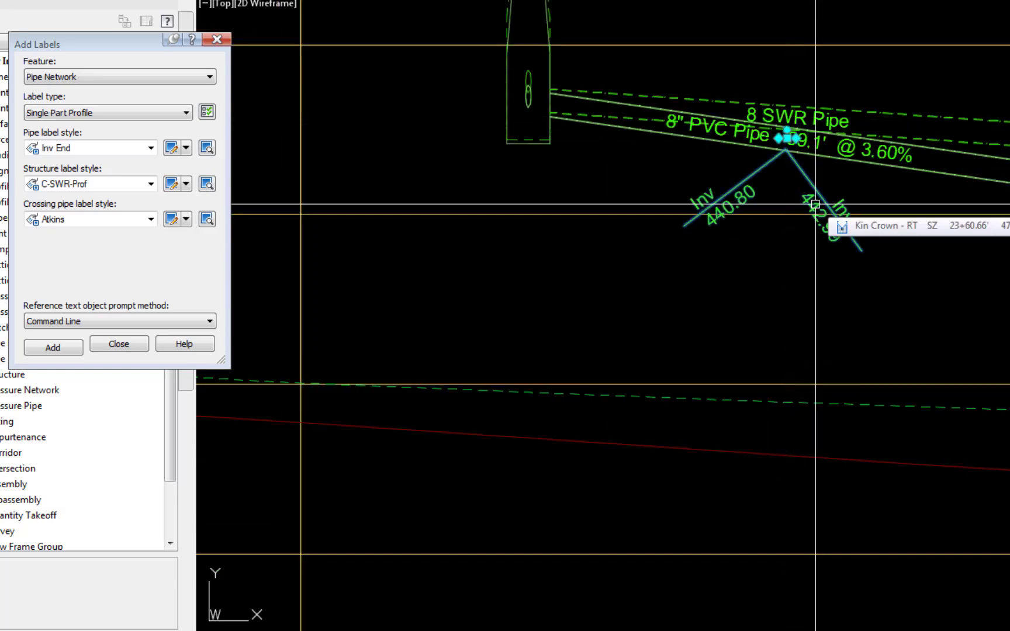
Move the Inv Start label to the 59.1' pipe's upstream end and the Inv End label to its end at MH 23+89.8
click(980, 138)
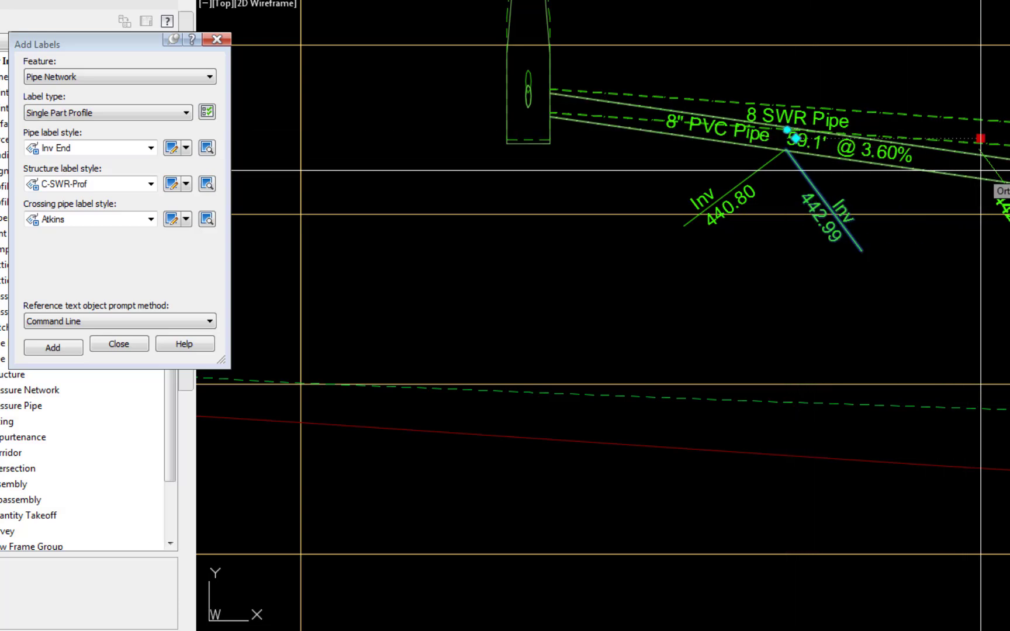
click(551, 96)
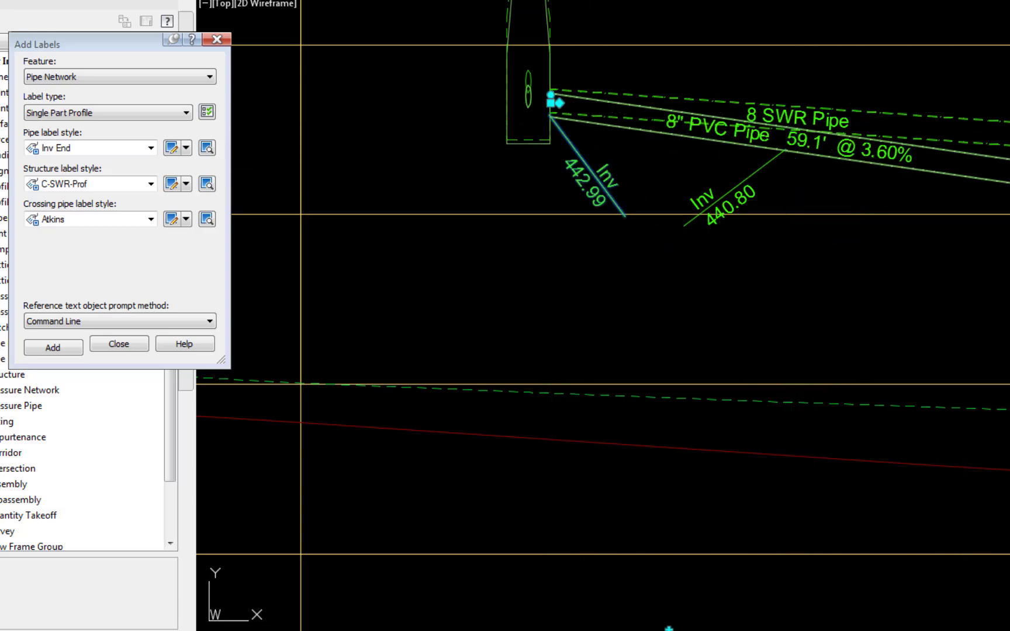
click(693, 194)
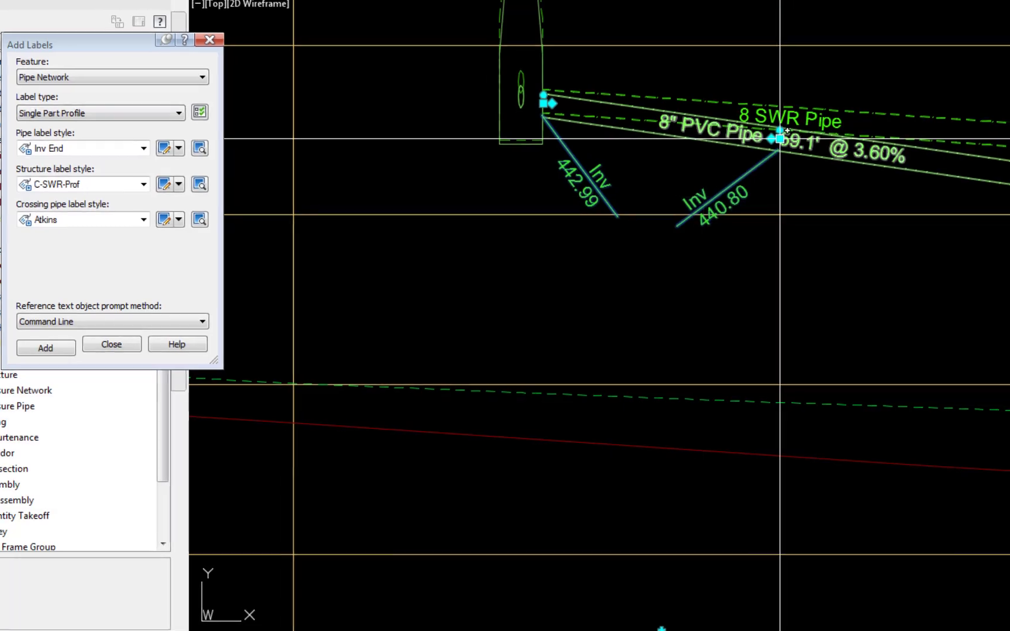
click(780, 131)
click(1009, 191)
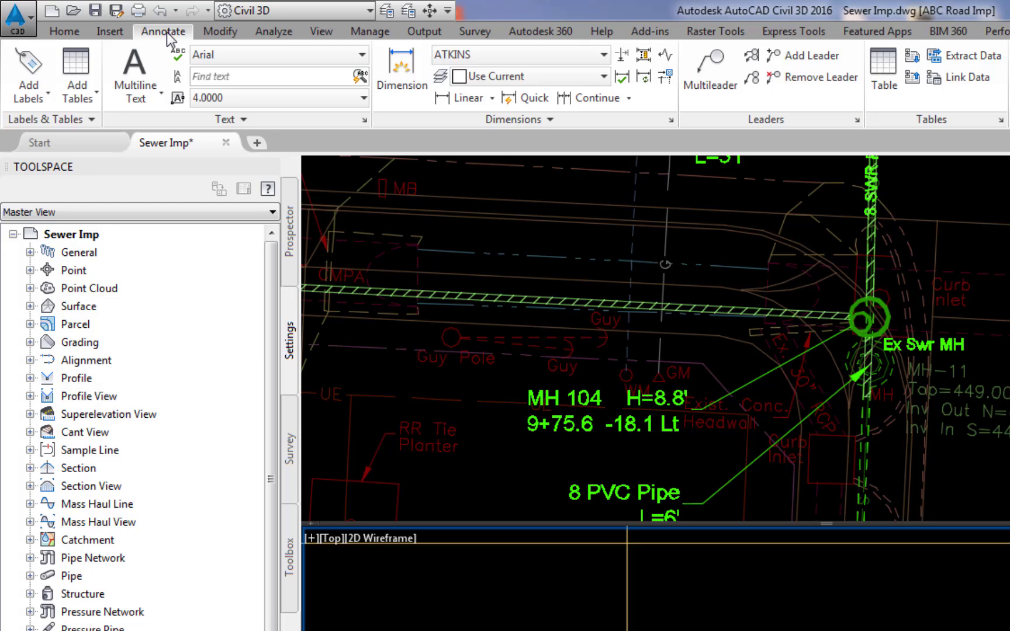
Add a note label in the Swr Inv 45D-0.08 w-Ldr style at the lower pipe opening of MH 9+75.6 in profile
click(28, 63)
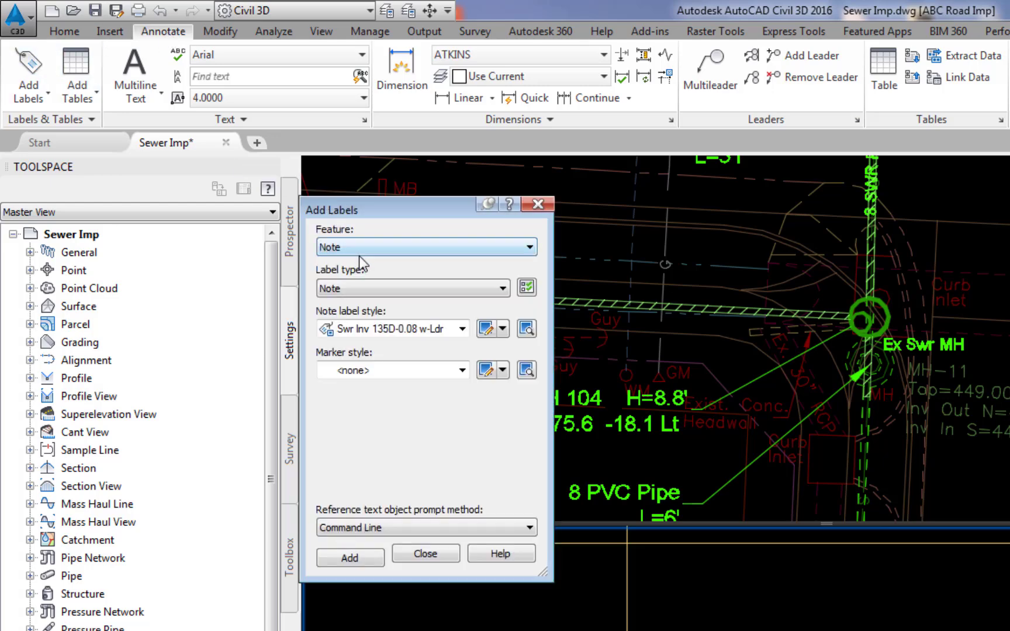
click(462, 329)
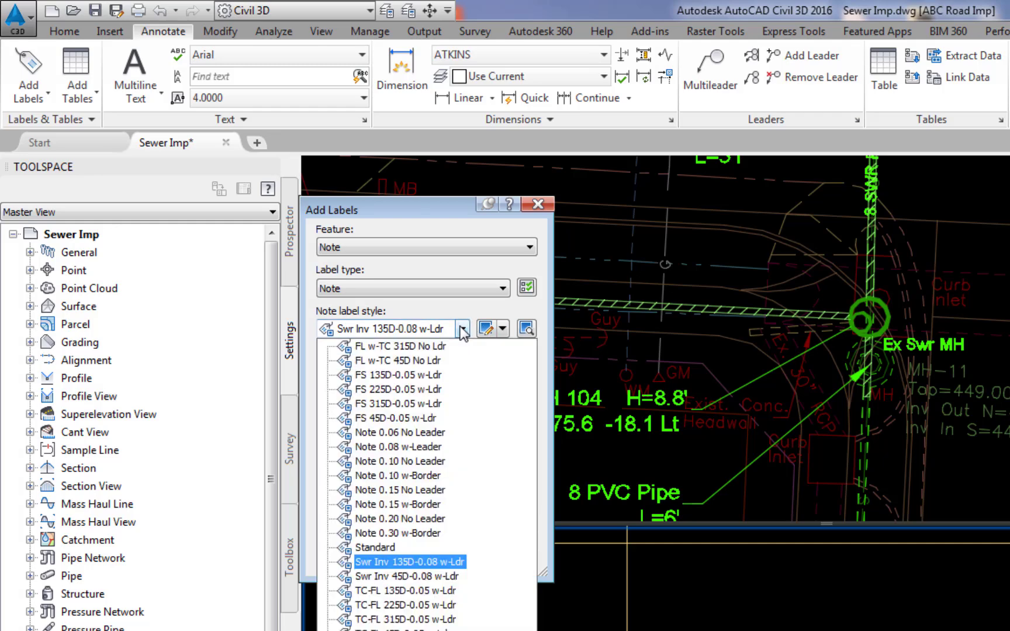
click(395, 577)
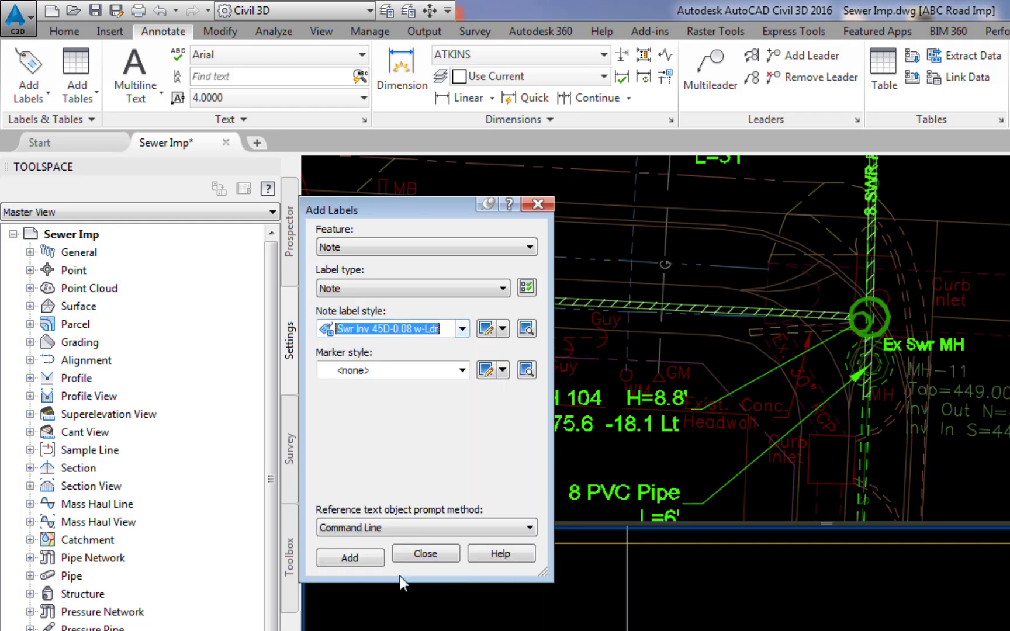
click(368, 555)
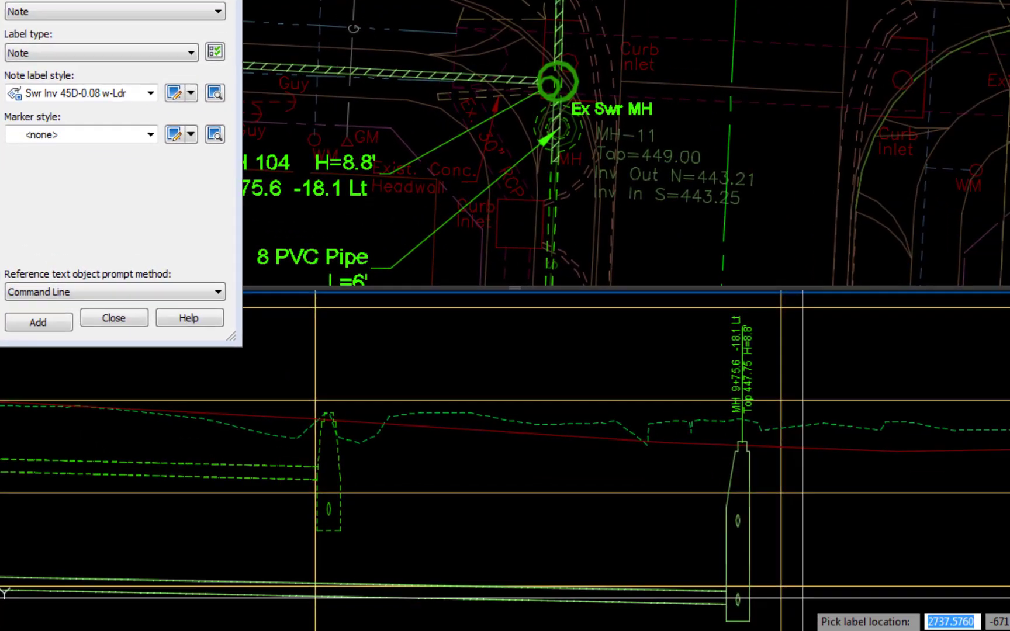
click(737, 605)
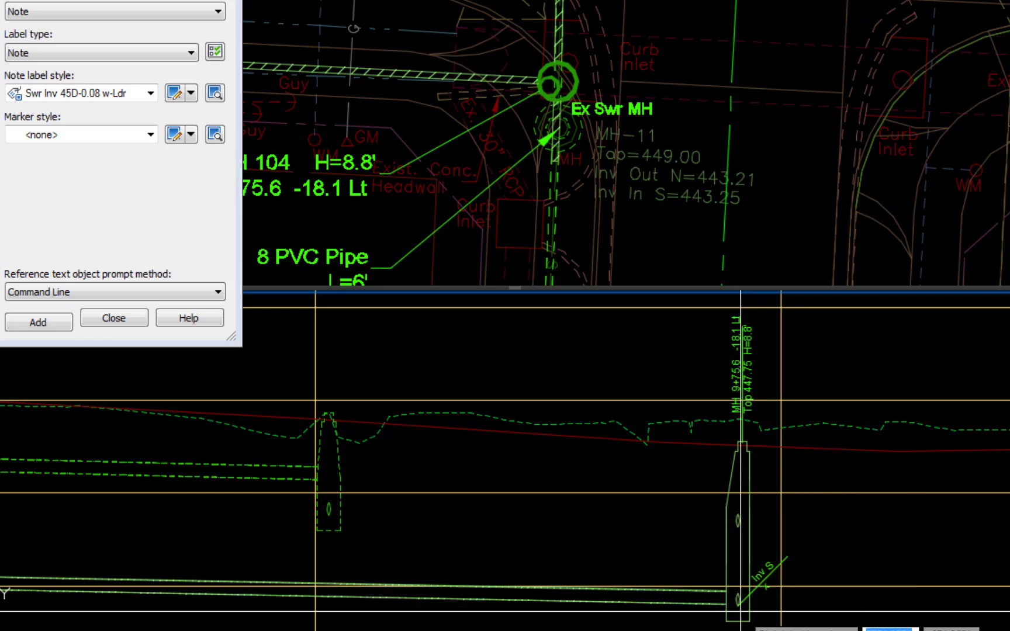
Check the start invert elevation of the 8" PVC pipe running north from MH 104 in plan, and clear the selection
click(558, 40)
click(601, 108)
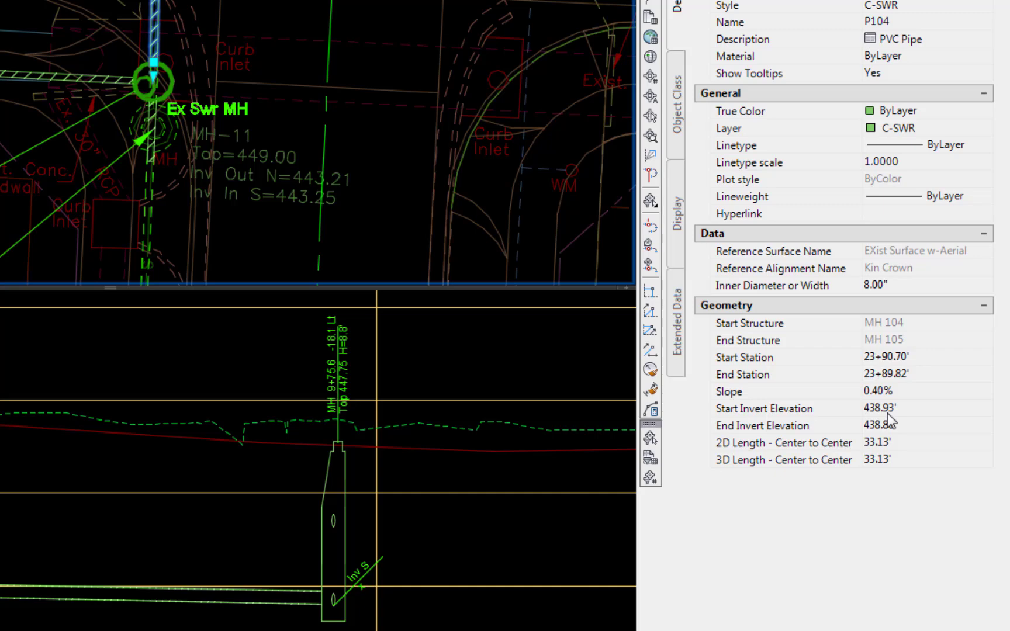
key(Escape)
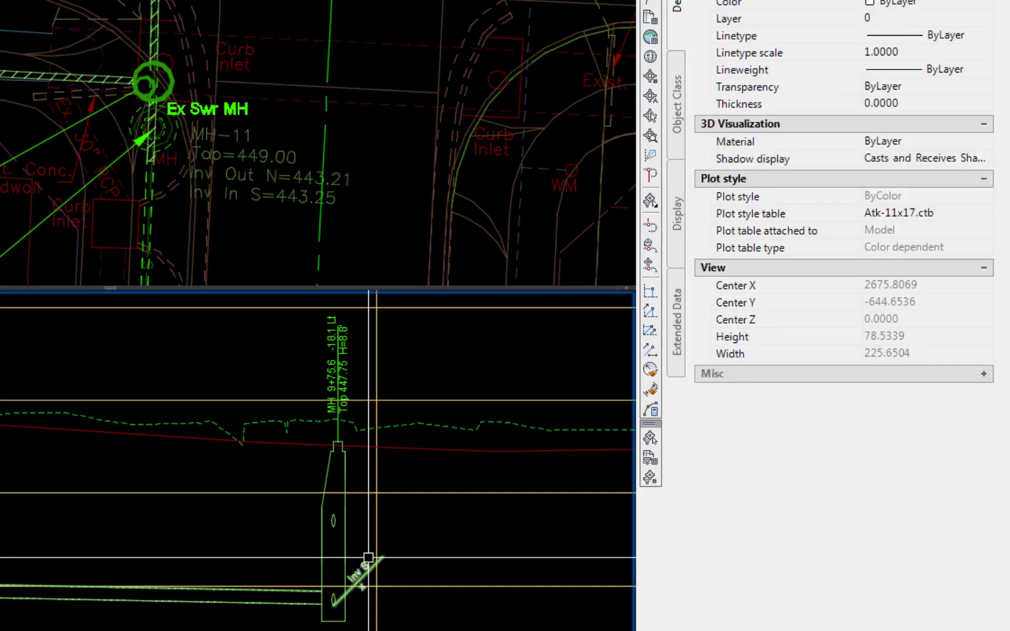
Change the text of the note label at MH 9+75.6 to "Inv N" with the elevation 438.93 below it
click(358, 576)
right_click(462, 525)
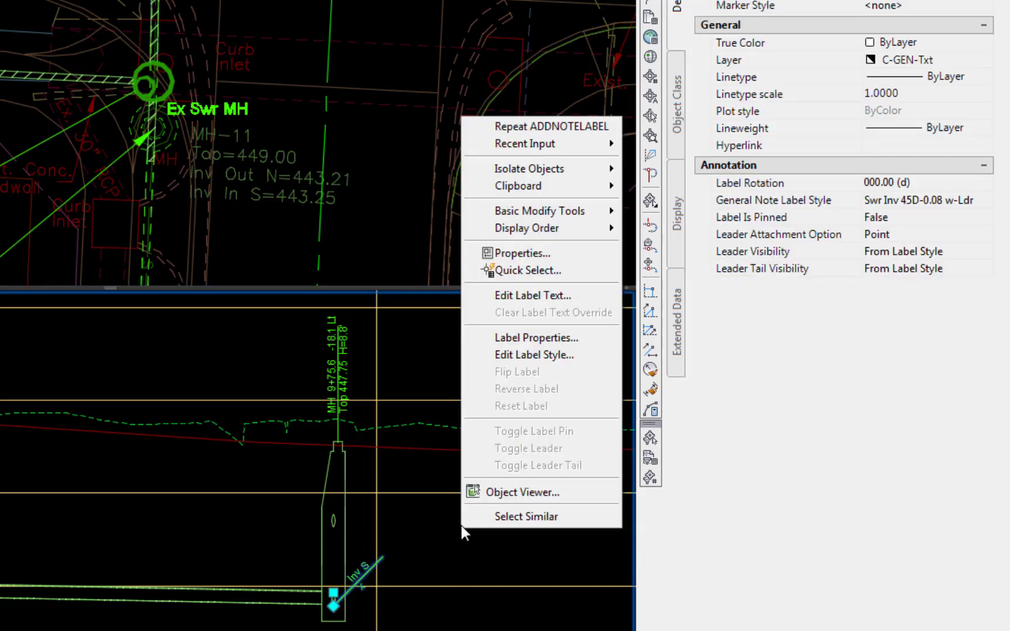
click(514, 296)
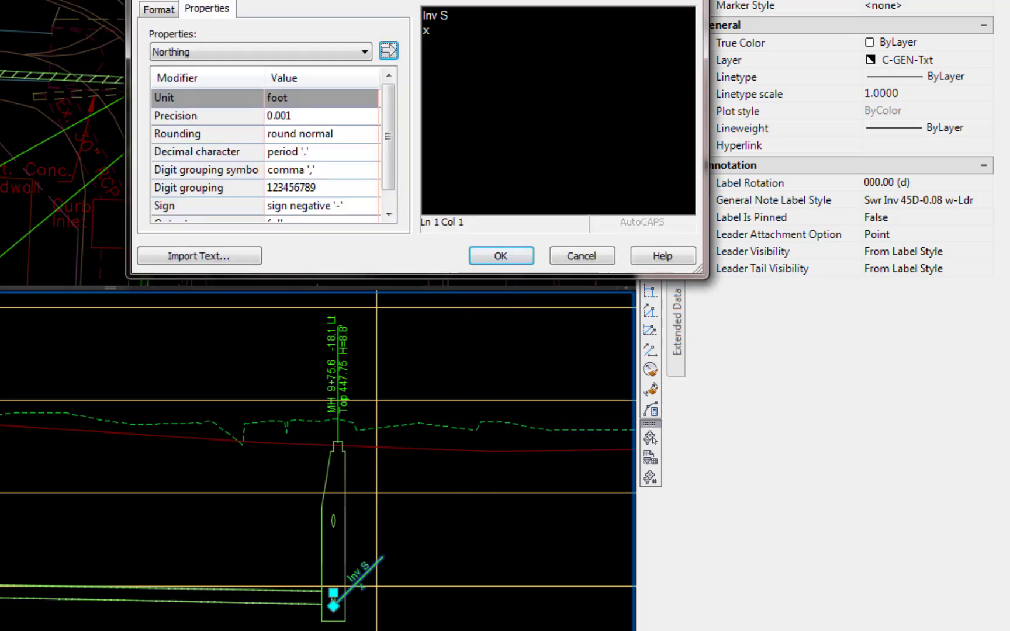
click(441, 15)
text(N)
key(Delete)
key(Right)
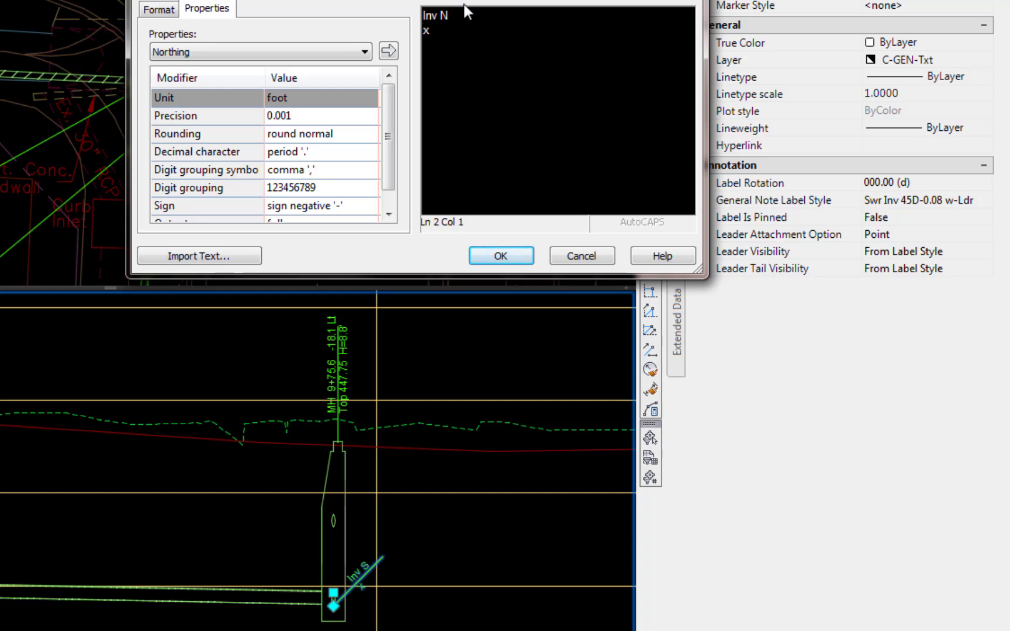
text(438.)
key(Delete)
text(93)
click(500, 257)
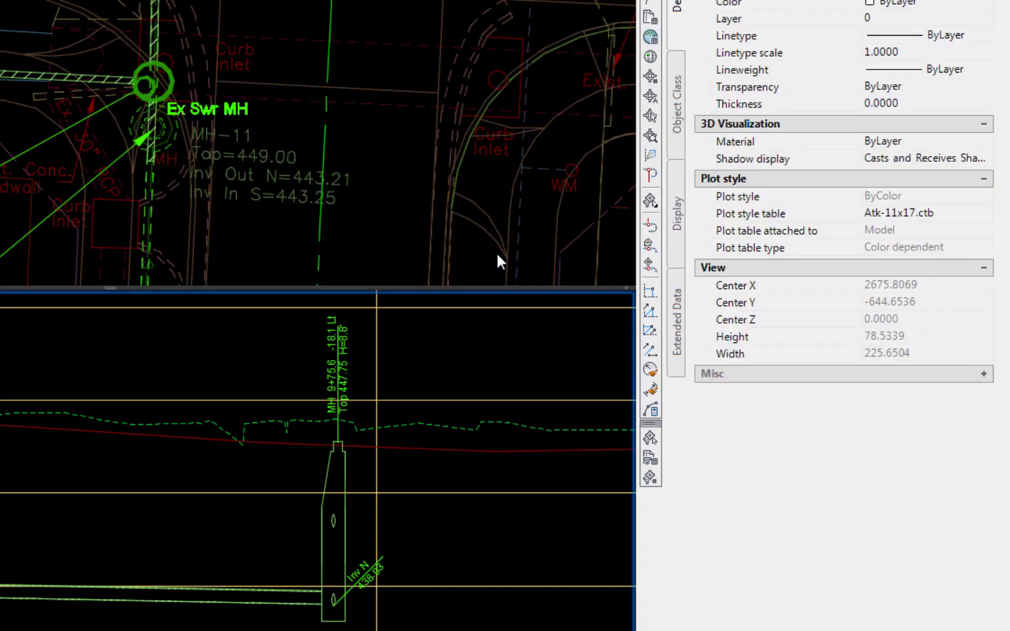